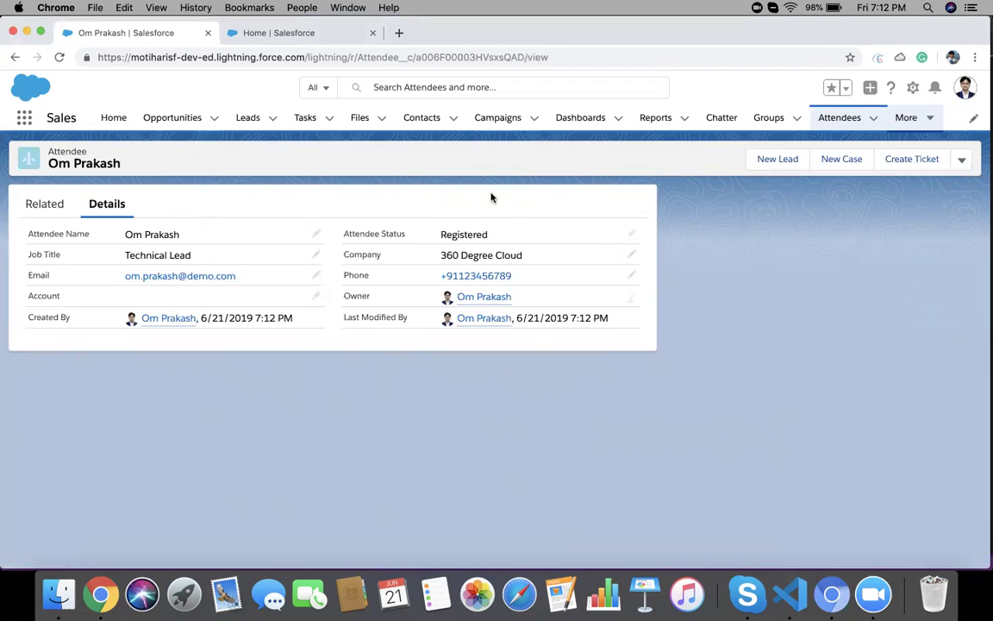
{"action": "double_click", "coordinate": [390, 234]}
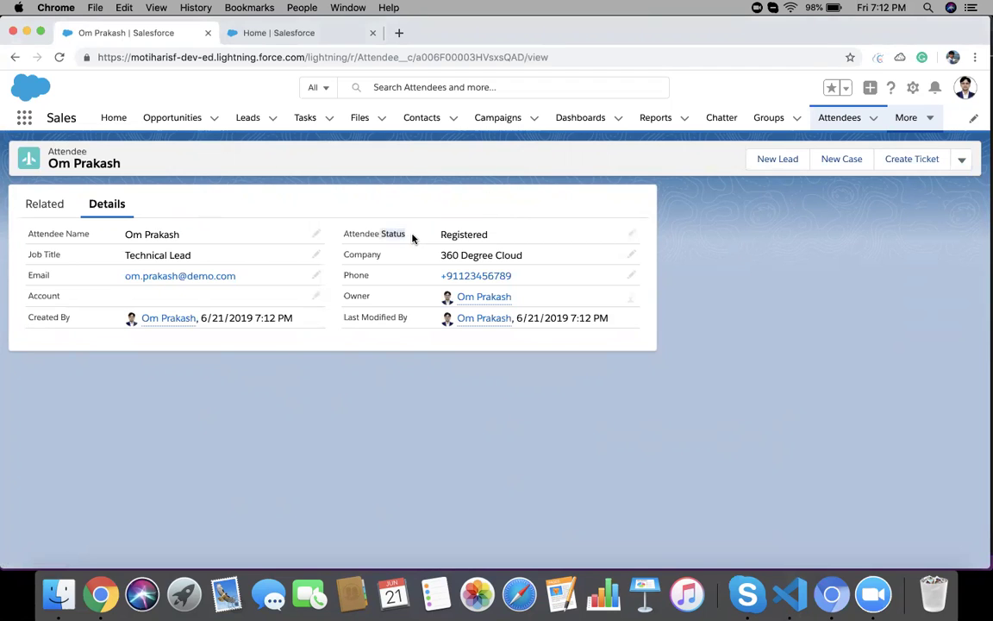
{"action": "left_click", "coordinate": [632, 233]}
{"action": "left_click", "coordinate": [563, 248]}
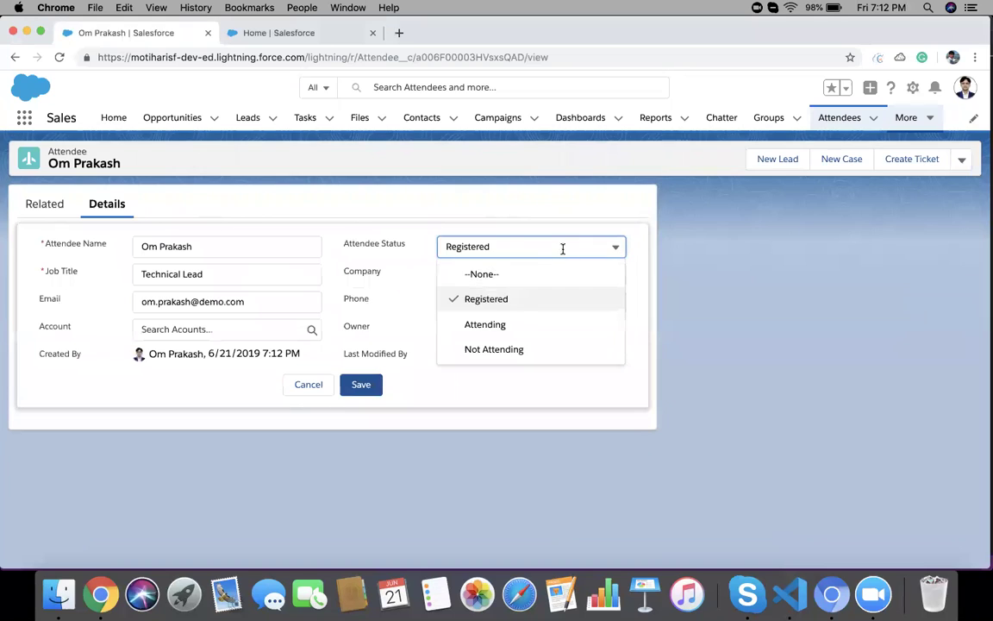
{"action": "left_click", "coordinate": [490, 325]}
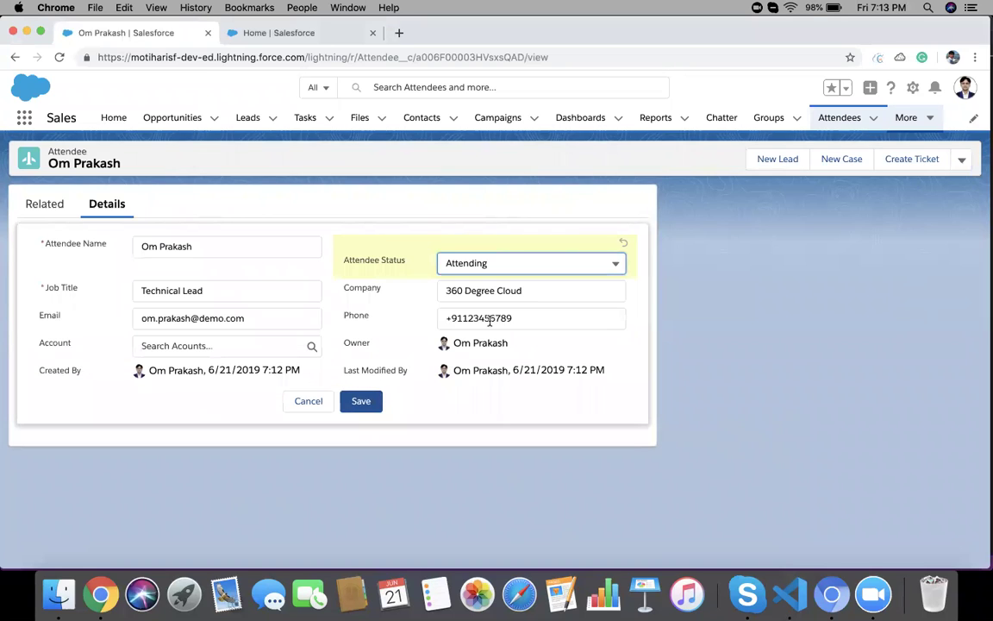
{"action": "left_click", "coordinate": [308, 402]}
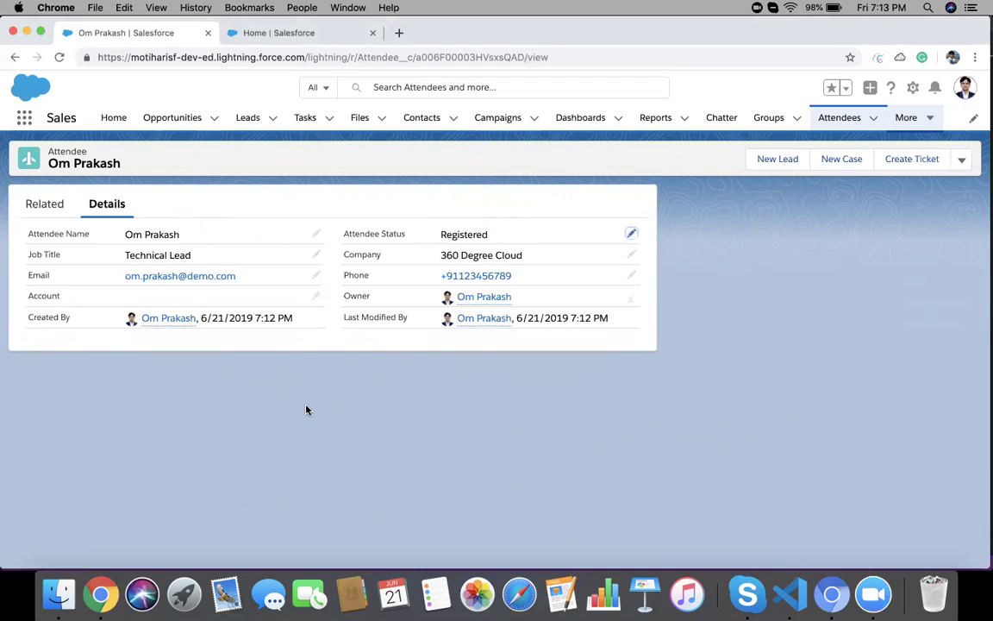
- Review the attendee record's details, including the company, job title and email fields
{"action": "left_click_drag", "start_coordinate": [111, 228], "coordinate": [581, 379]}
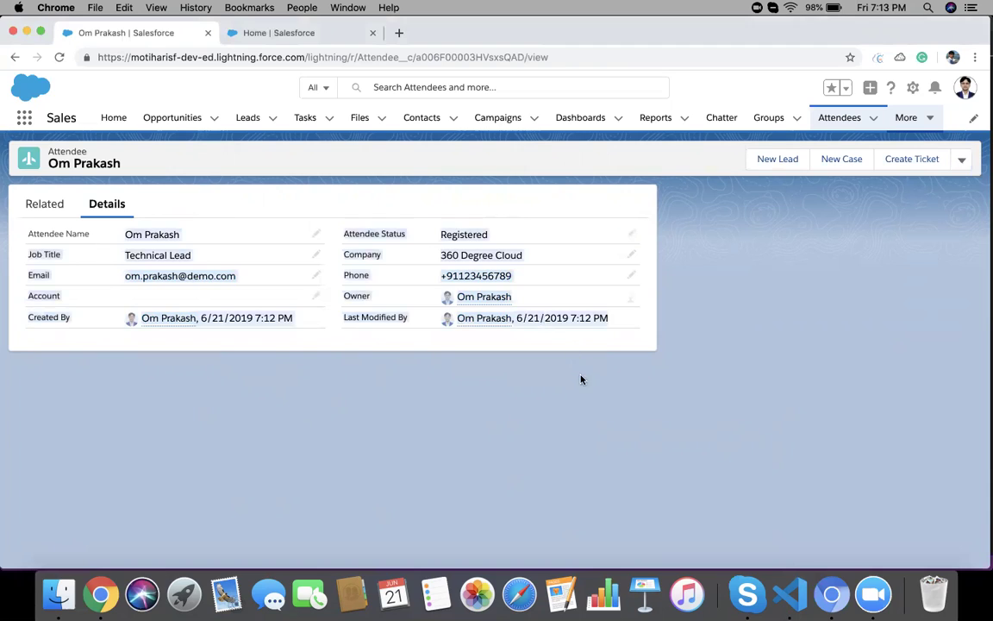
{"action": "left_click", "coordinate": [411, 413]}
{"action": "left_click_drag", "start_coordinate": [348, 254], "coordinate": [524, 256]}
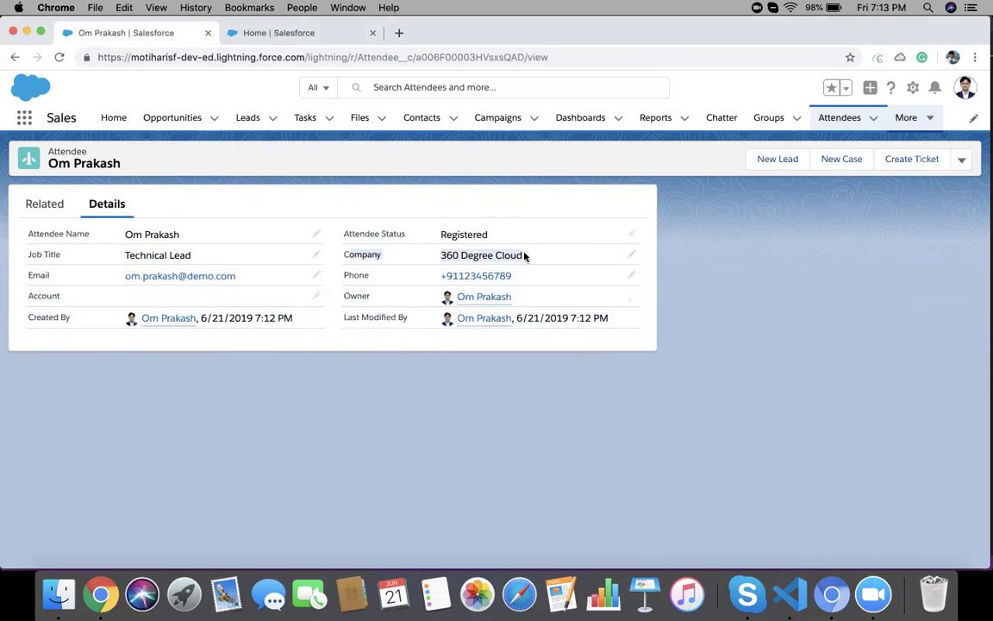
{"action": "left_click", "coordinate": [108, 251]}
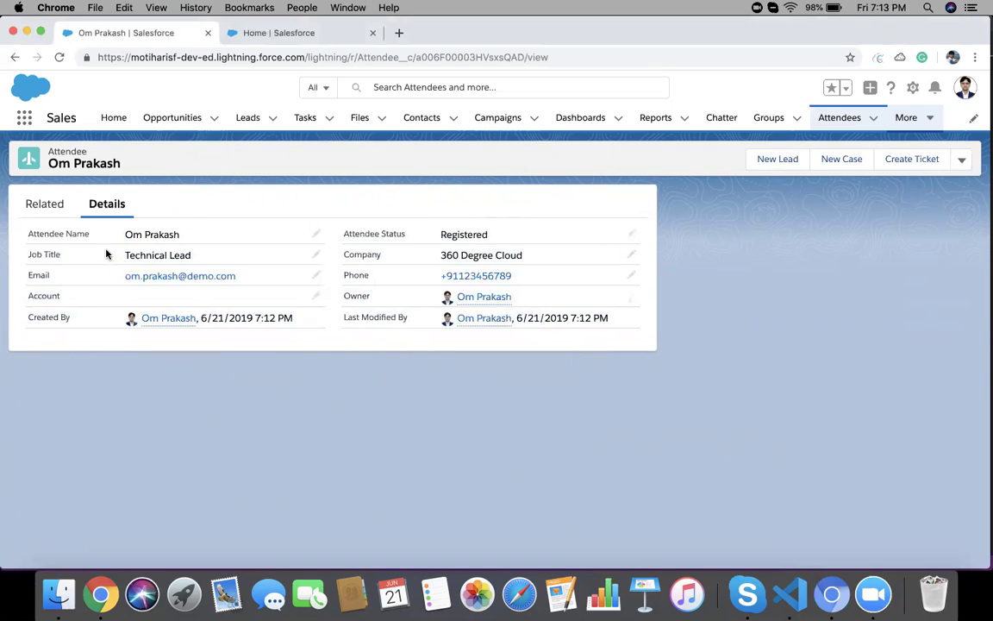
{"action": "left_click_drag", "start_coordinate": [155, 250], "coordinate": [250, 275]}
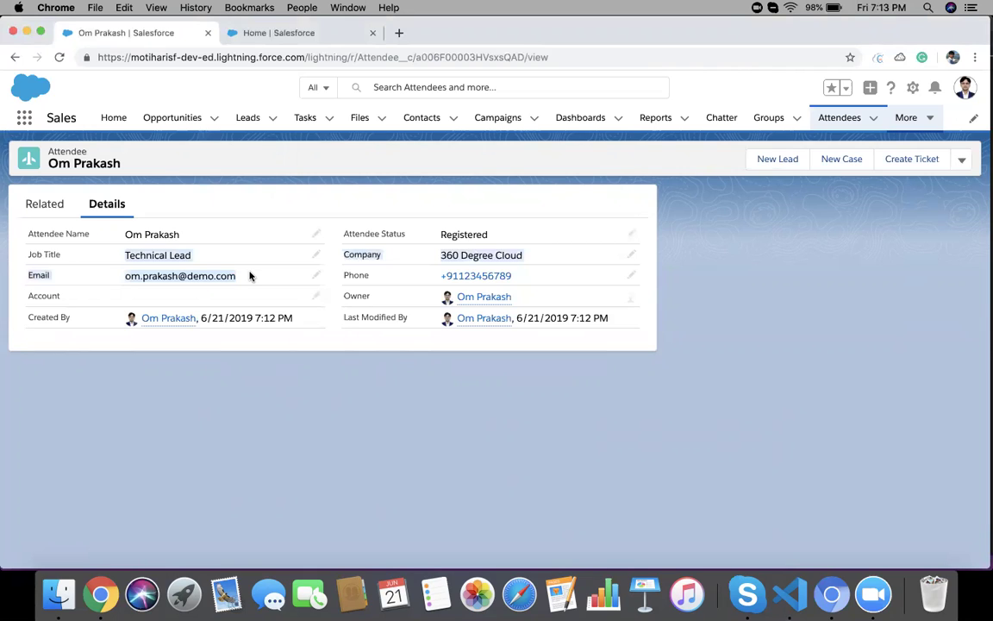
{"action": "left_click", "coordinate": [185, 358]}
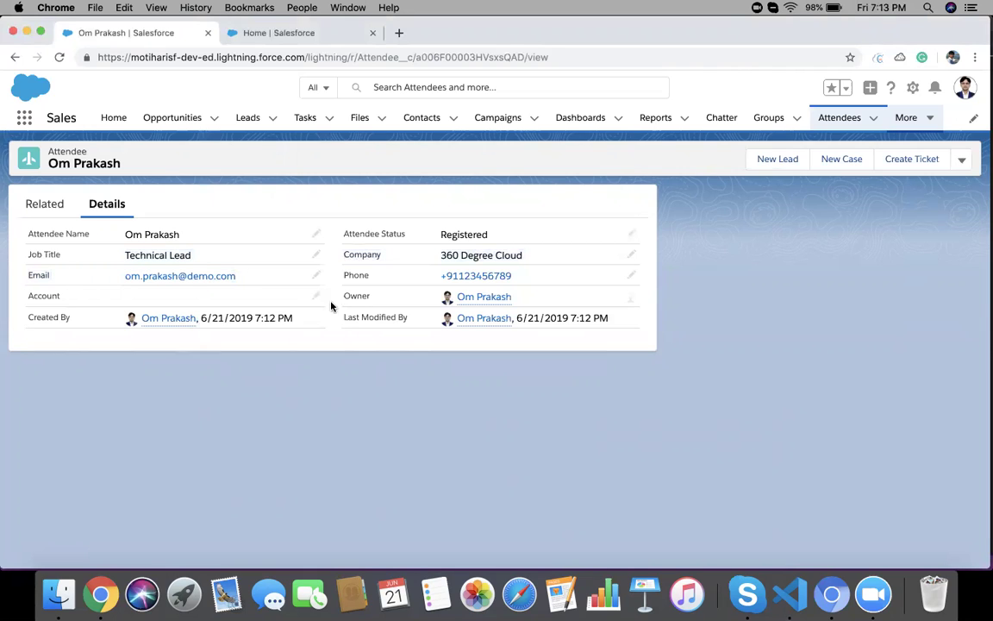
- Switch to the Flows setup page and search the setup navigation for "Flow"
{"action": "left_click", "coordinate": [311, 32]}
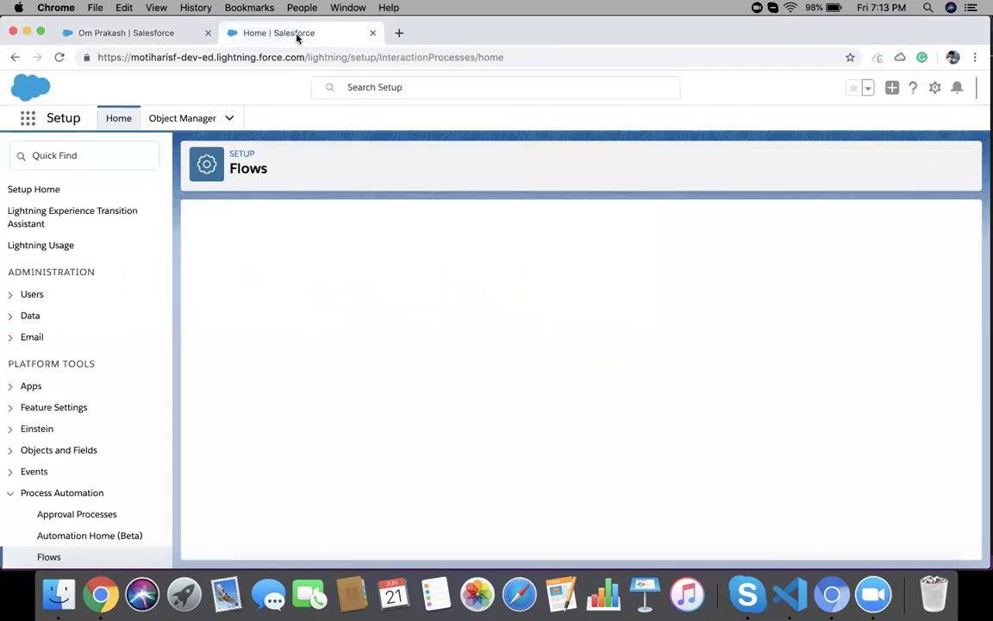
{"action": "left_click", "coordinate": [911, 89]}
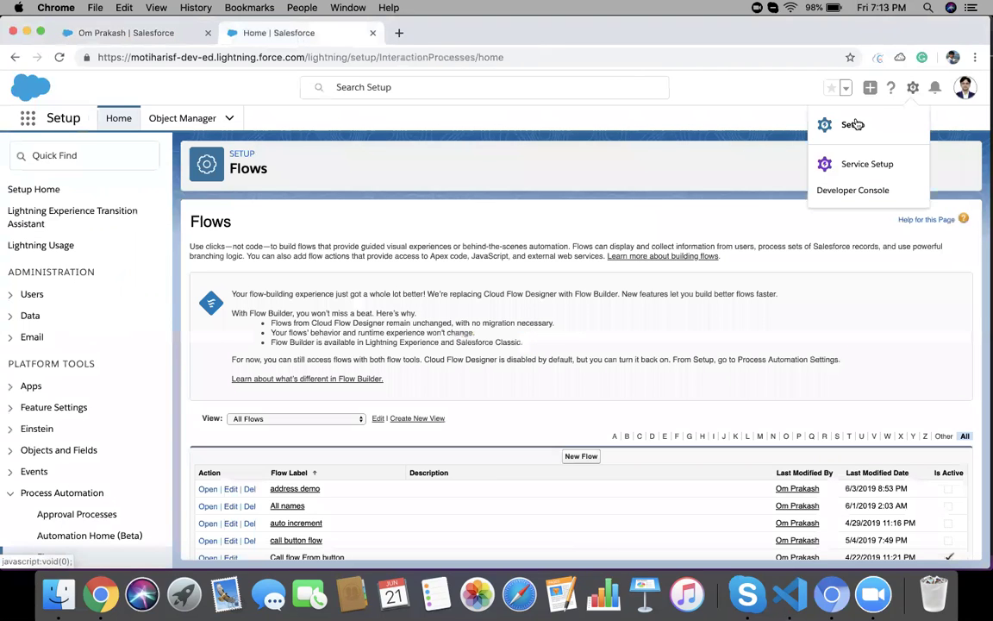
{"action": "left_click", "coordinate": [85, 153]}
{"action": "type", "text": "Flow"}
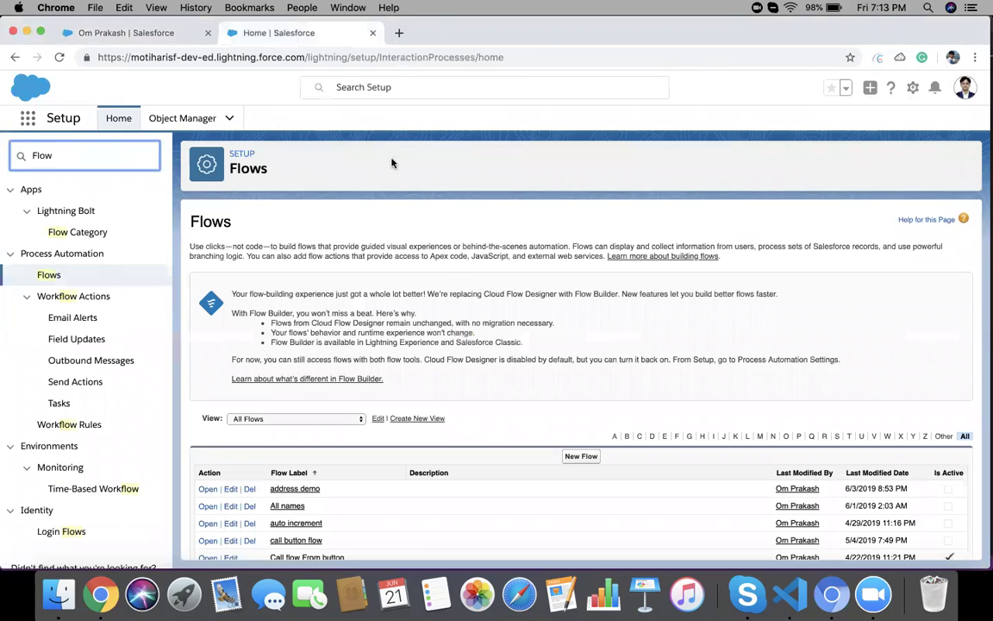
{"action": "left_click_drag", "start_coordinate": [355, 212], "coordinate": [429, 332]}
{"action": "left_click", "coordinate": [502, 353]}
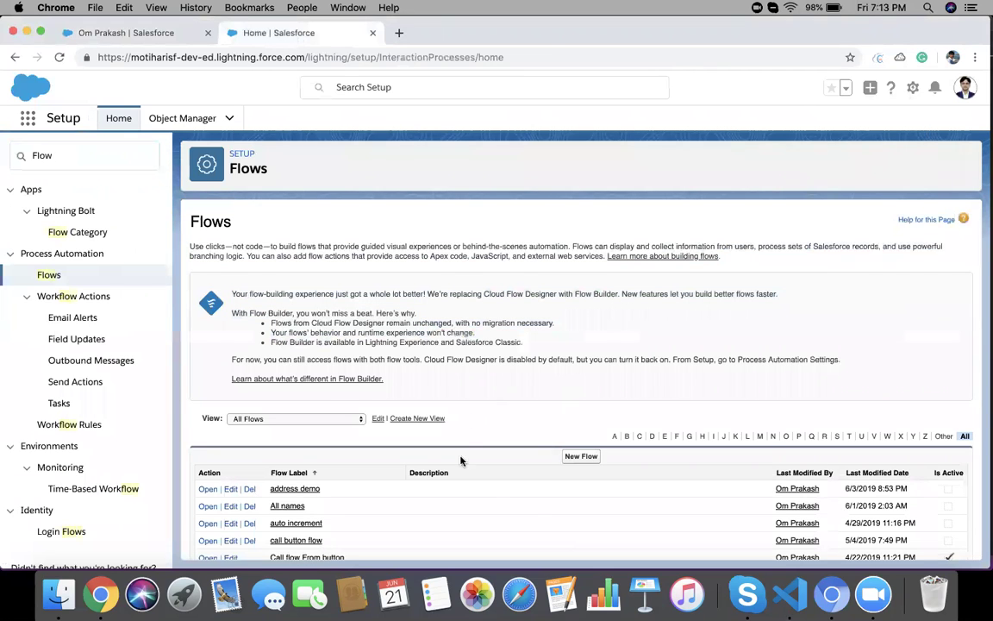
- Create a new flow of the type Autolaunched Flow
{"action": "left_click", "coordinate": [577, 461]}
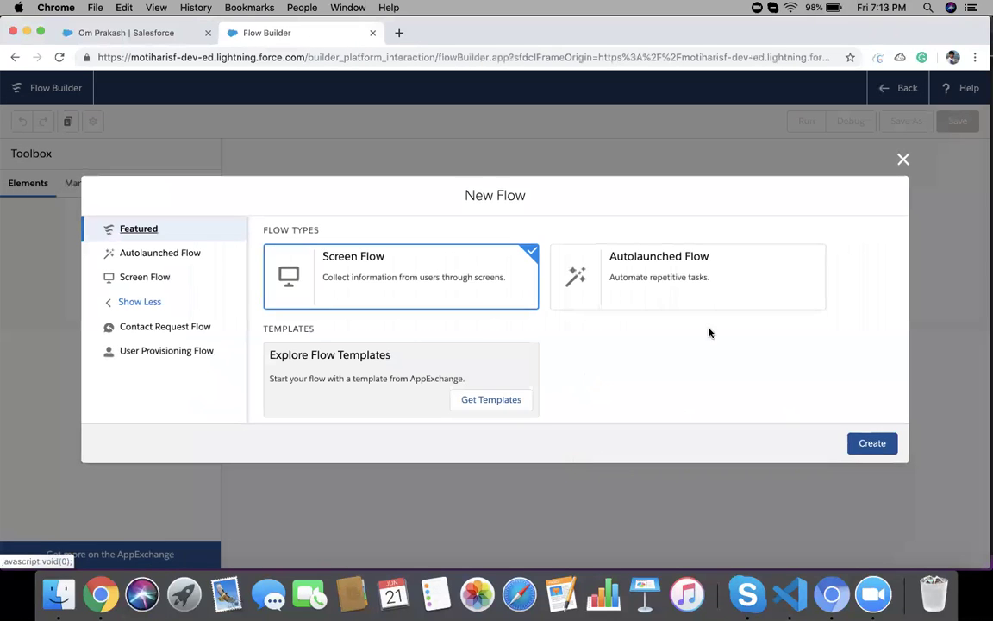
{"action": "left_click", "coordinate": [648, 261]}
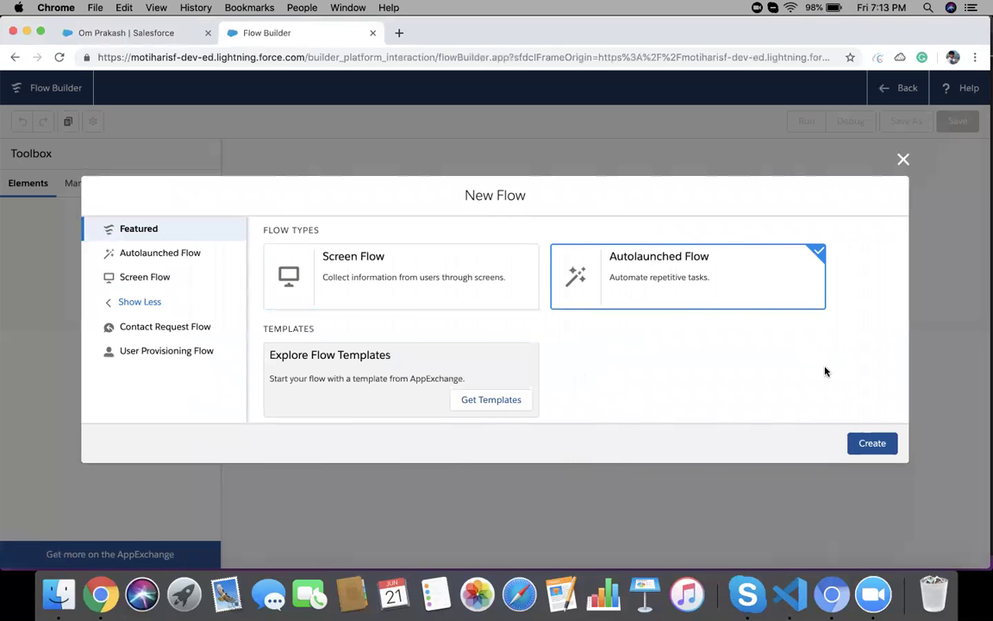
{"action": "left_click", "coordinate": [871, 444]}
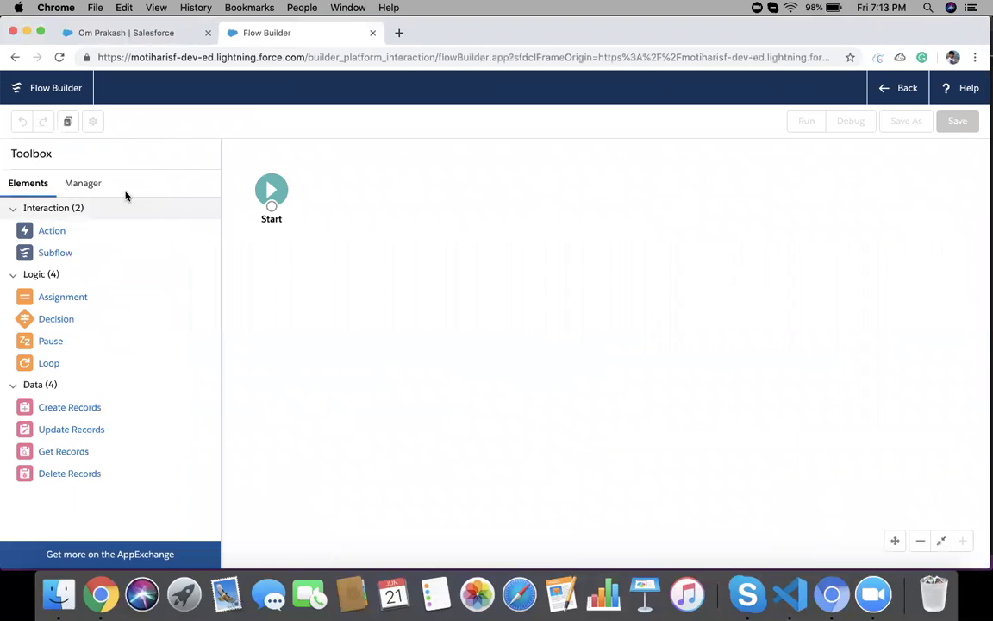
- Start a new flow resource of type Variable with the API name varAttendee
{"action": "left_click", "coordinate": [91, 188]}
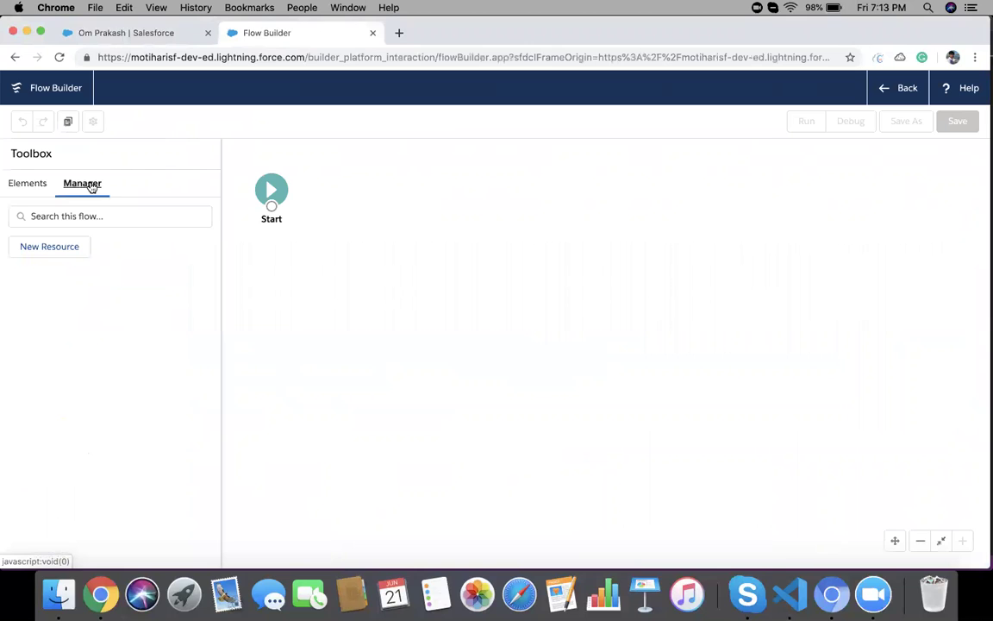
{"action": "left_click", "coordinate": [78, 248]}
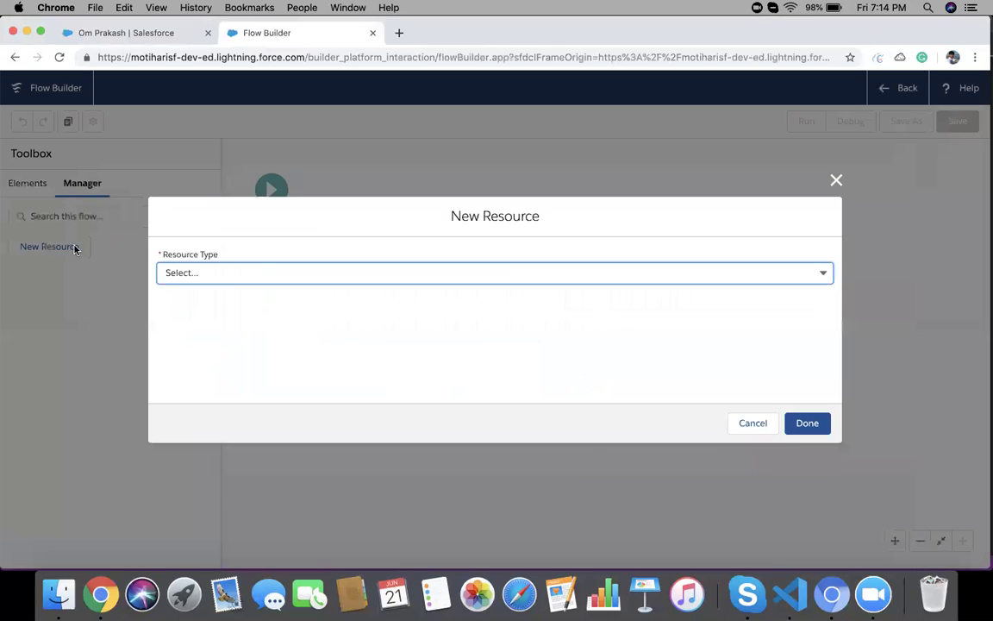
{"action": "left_click", "coordinate": [211, 272]}
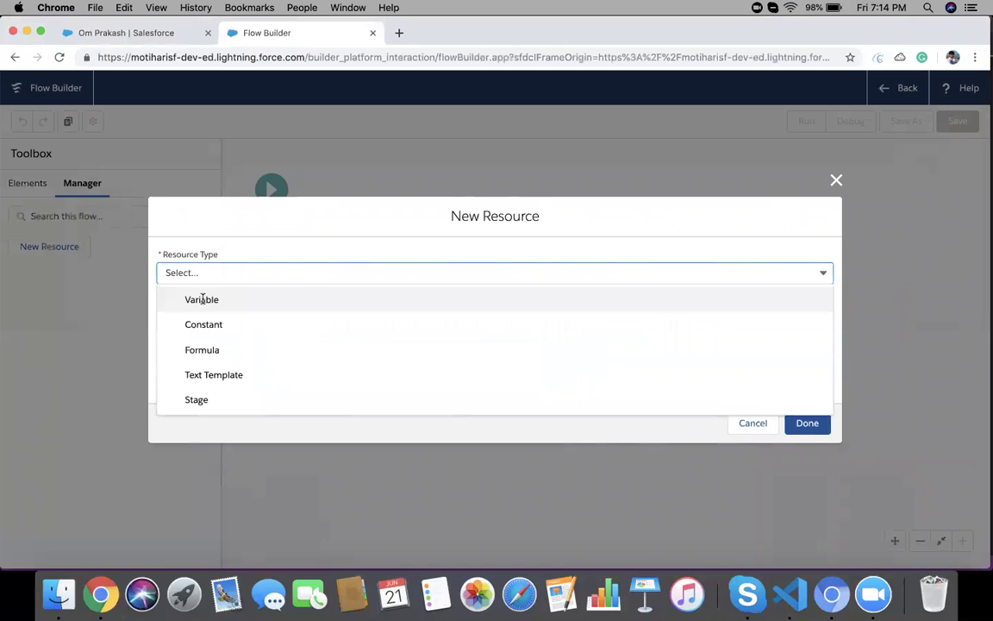
{"action": "left_click", "coordinate": [204, 299]}
{"action": "left_click", "coordinate": [179, 299]}
{"action": "type", "text": "var"}
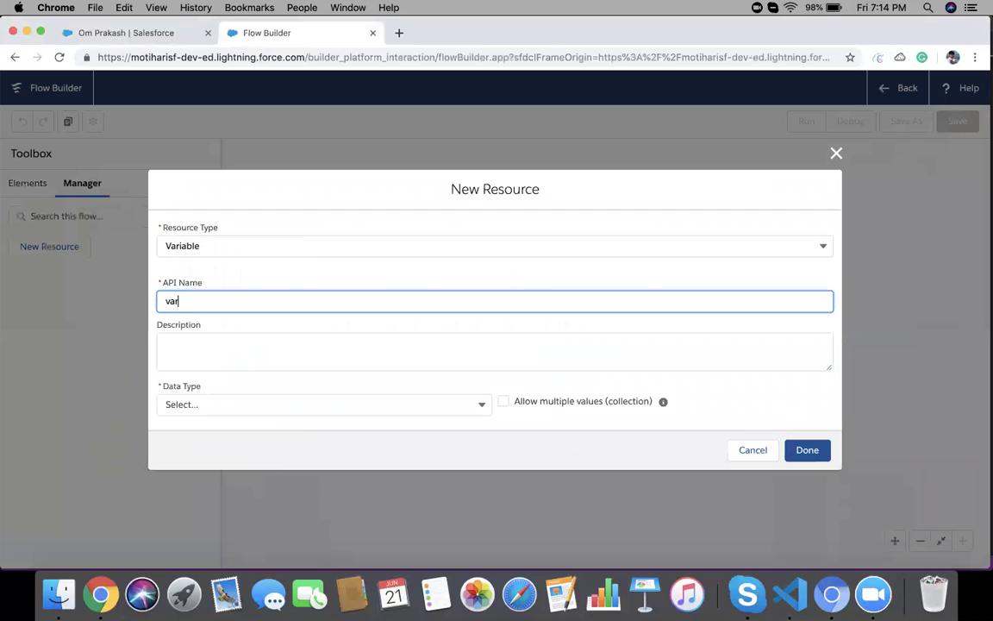
{"action": "type", "text": "Attendee"}
{"action": "left_click", "coordinate": [166, 344]}
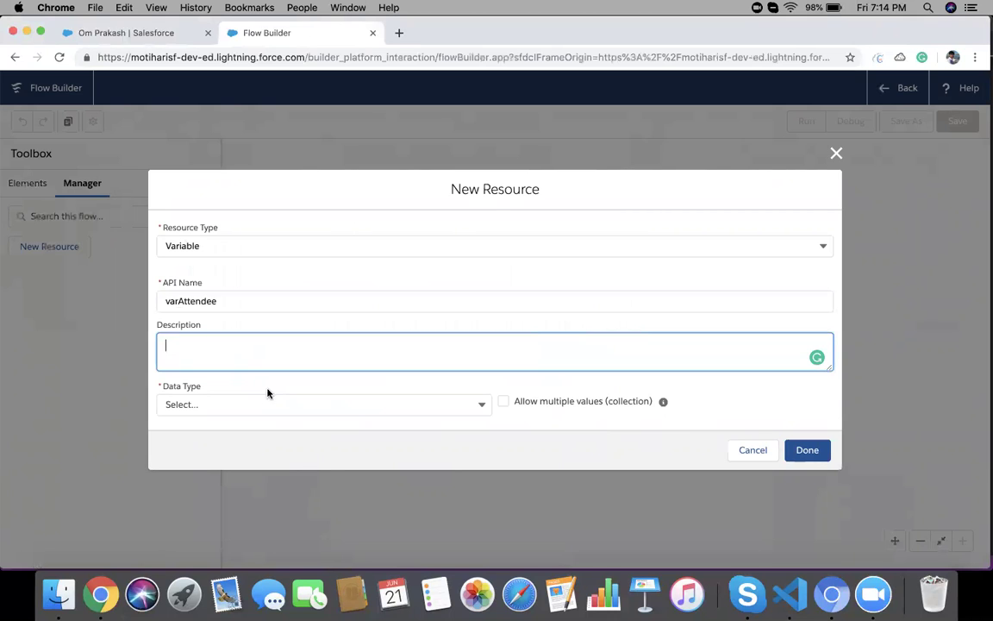
- Give the varAttendee variable the Record data type for the Attendee object, make it available for input, and save it
{"action": "left_click", "coordinate": [233, 403]}
{"action": "left_click", "coordinate": [219, 179]}
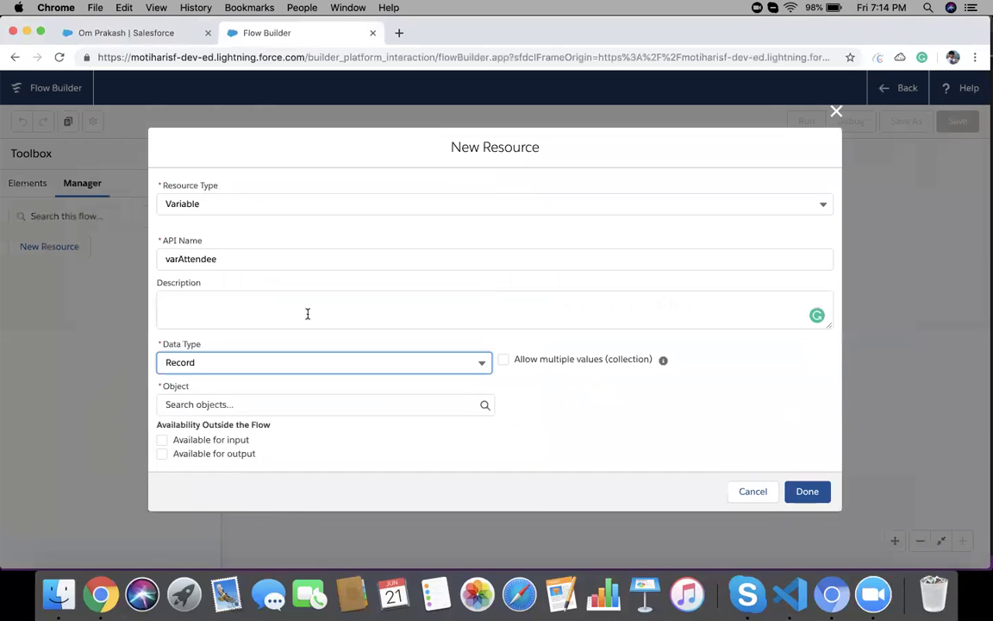
{"action": "triple_click", "coordinate": [158, 342]}
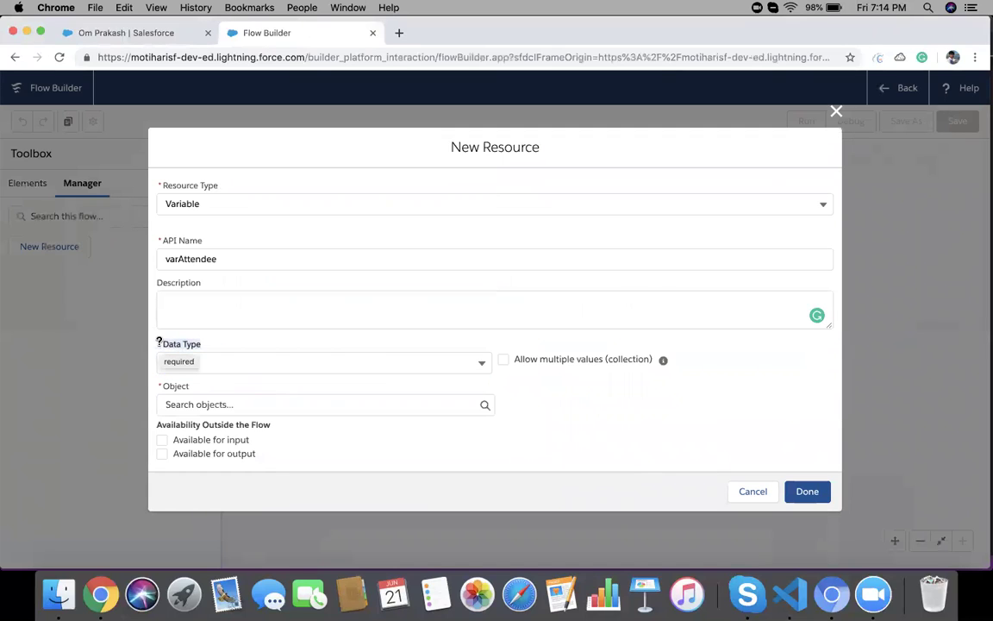
{"action": "left_click", "coordinate": [200, 402]}
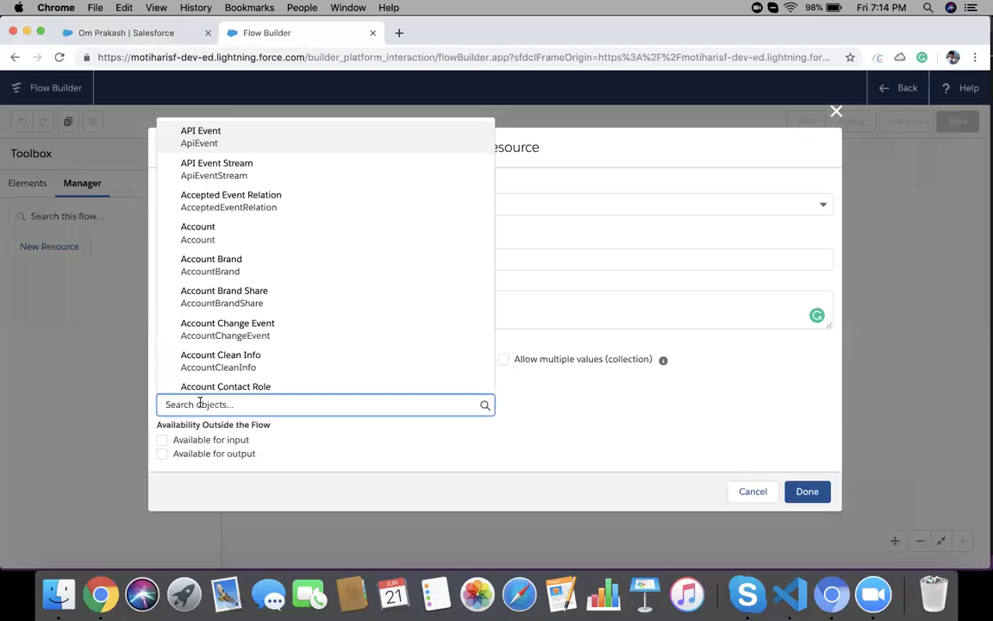
{"action": "type", "text": "atten"}
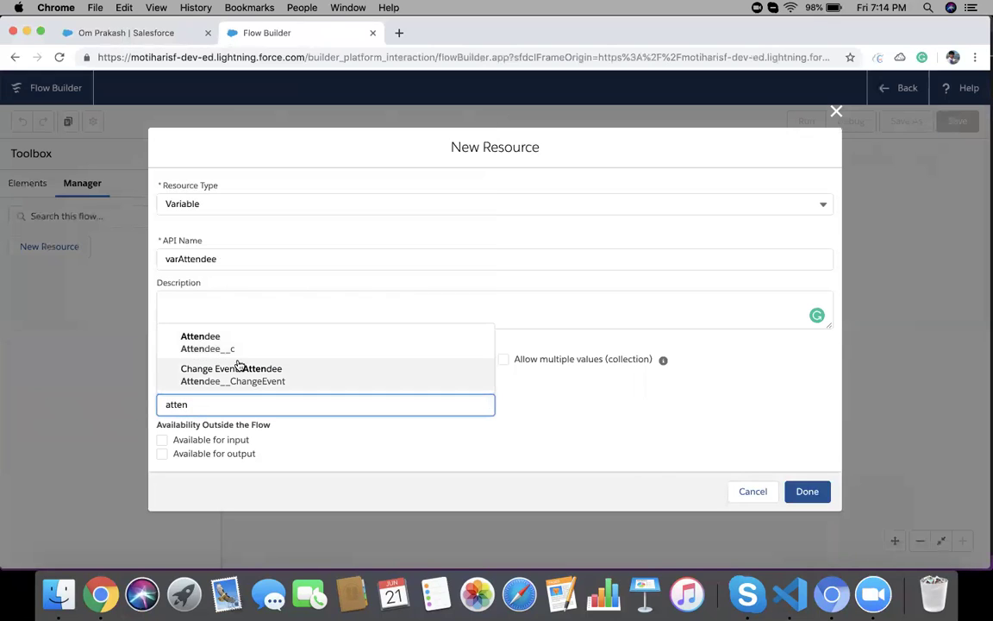
{"action": "left_click", "coordinate": [217, 337]}
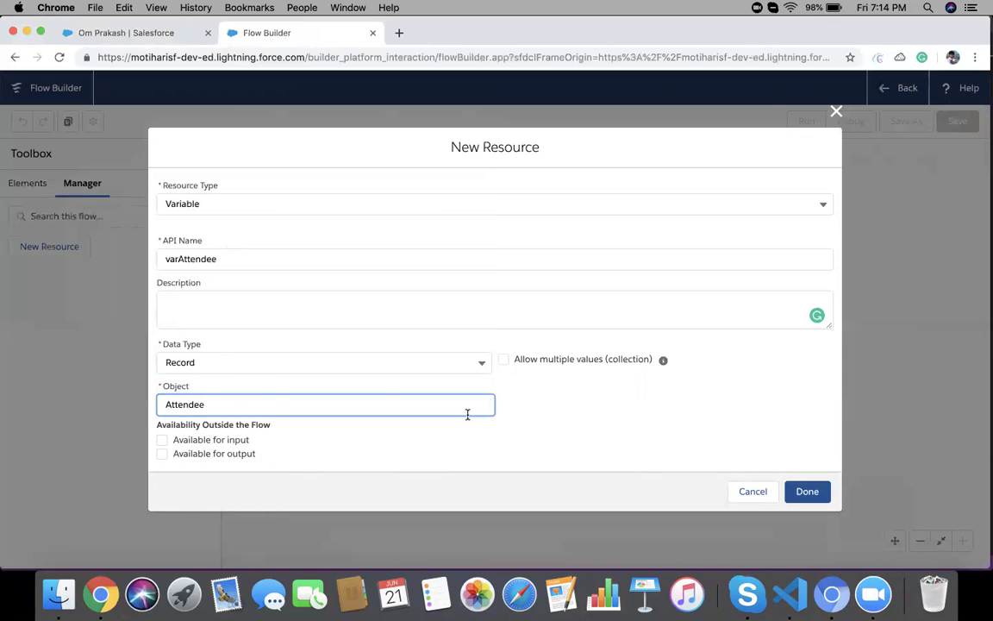
{"action": "left_click", "coordinate": [161, 441]}
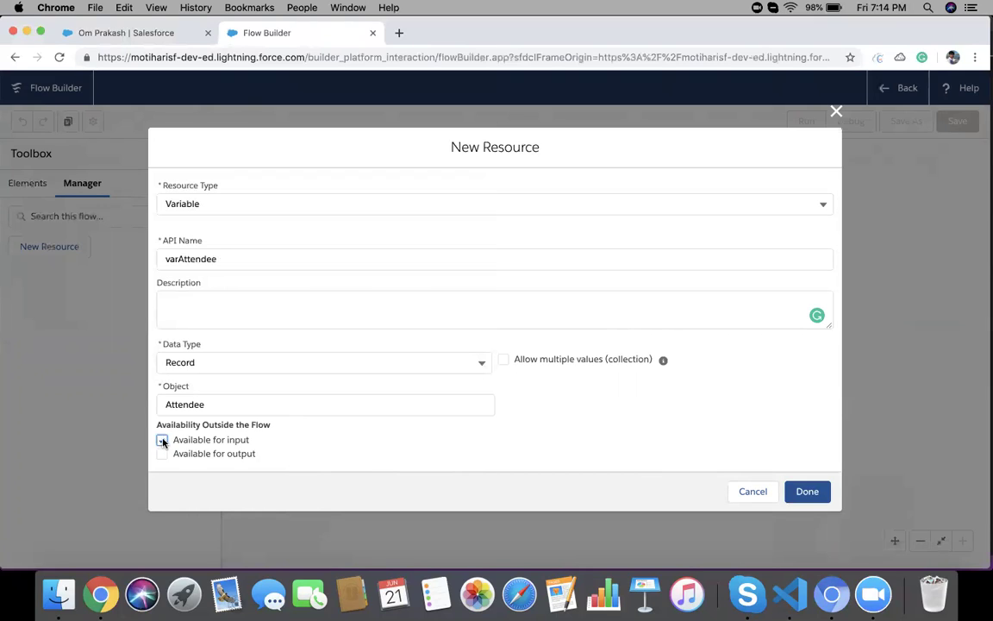
{"action": "left_click", "coordinate": [244, 257]}
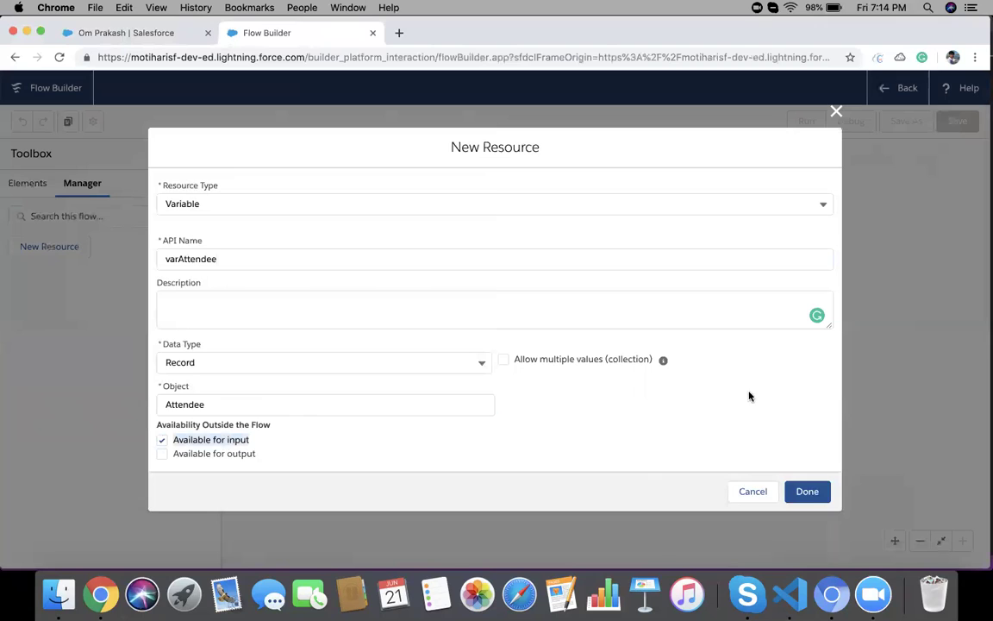
{"action": "left_click", "coordinate": [808, 492]}
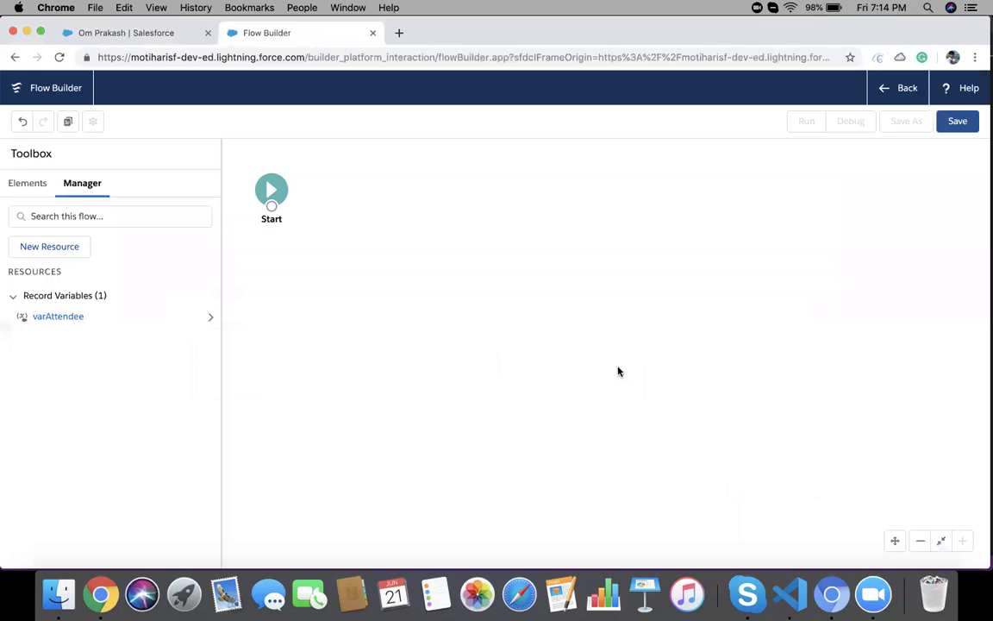
- Add a Create Records element to the flow canvas with the label Create Account and API name Create_Account
{"action": "left_click", "coordinate": [38, 181]}
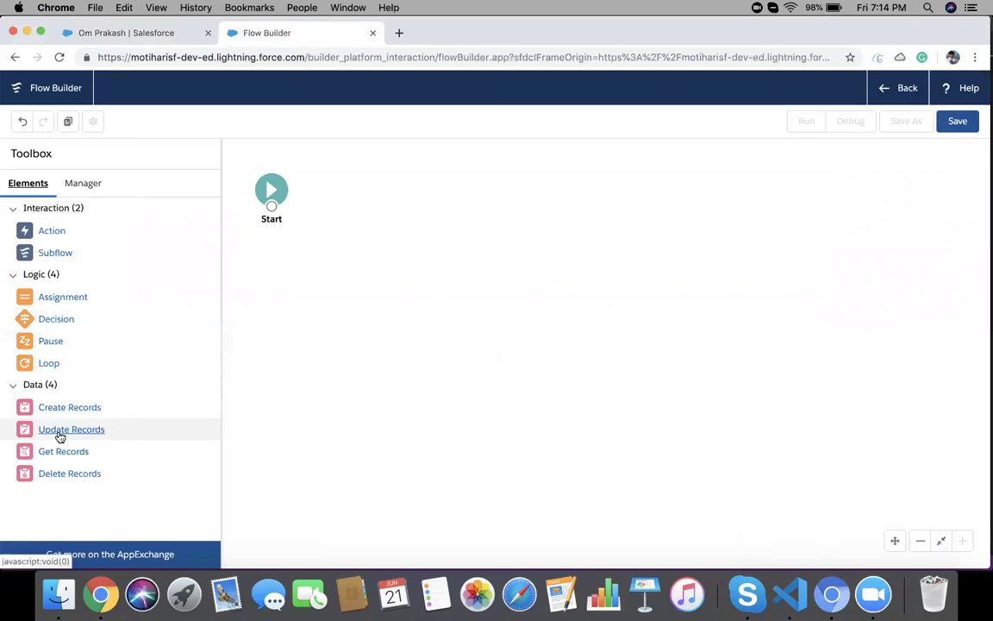
{"action": "left_click_drag", "start_coordinate": [60, 407], "coordinate": [394, 323]}
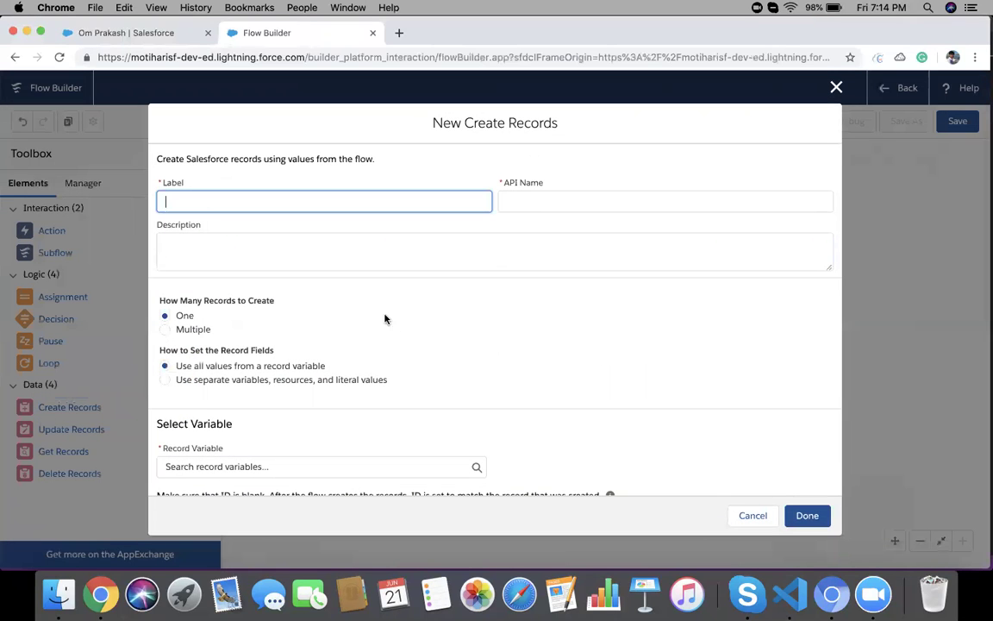
{"action": "type", "text": "Create Ac"}
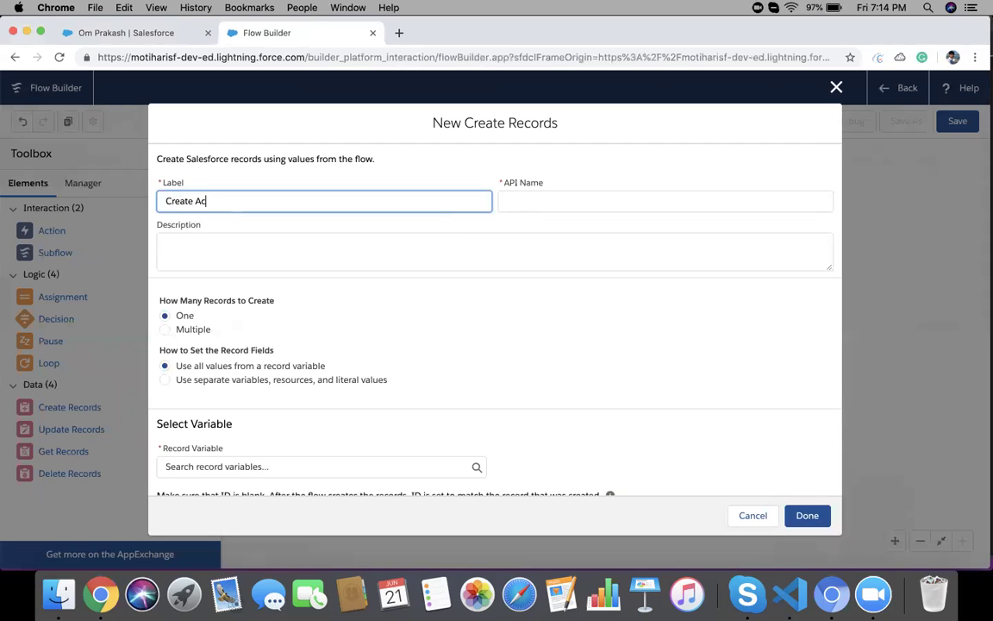
{"action": "type", "text": "count"}
{"action": "key", "text": "Tab"}
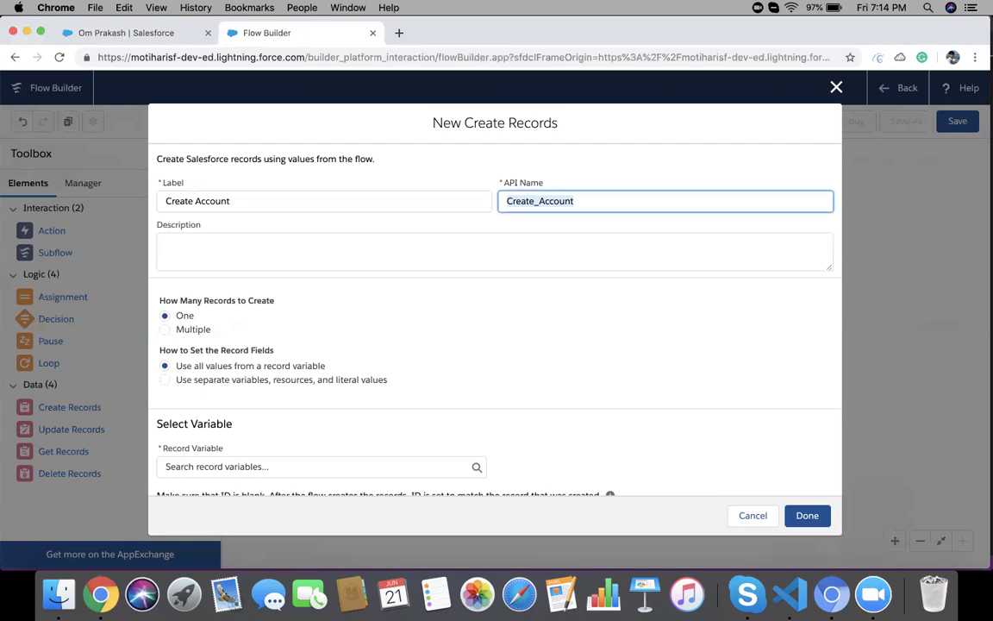
- Set the element to create one Account record using separate variables, resources, and literal values
{"action": "left_click", "coordinate": [176, 319]}
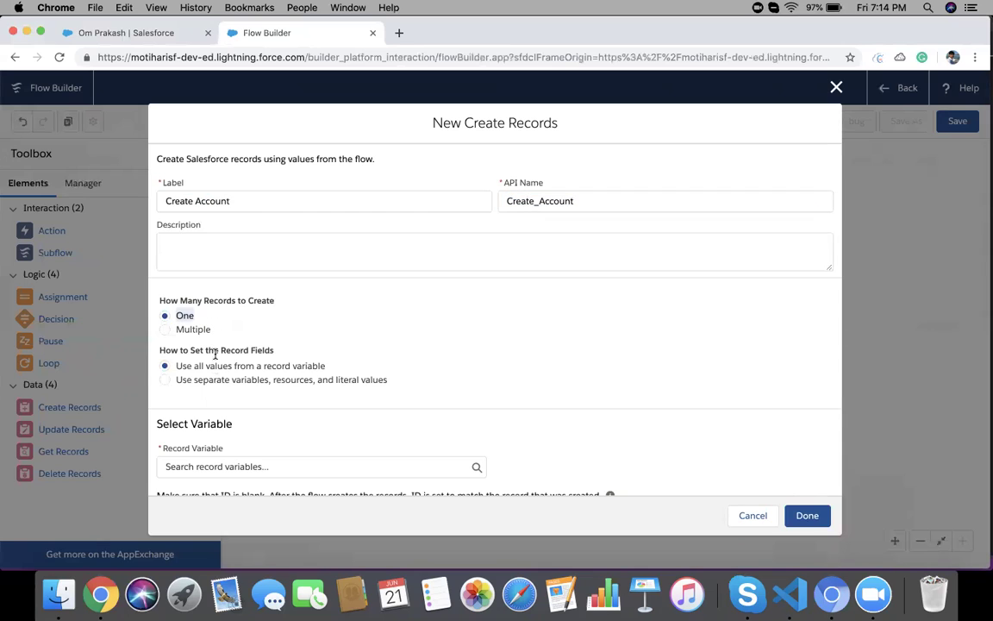
{"action": "left_click", "coordinate": [192, 385]}
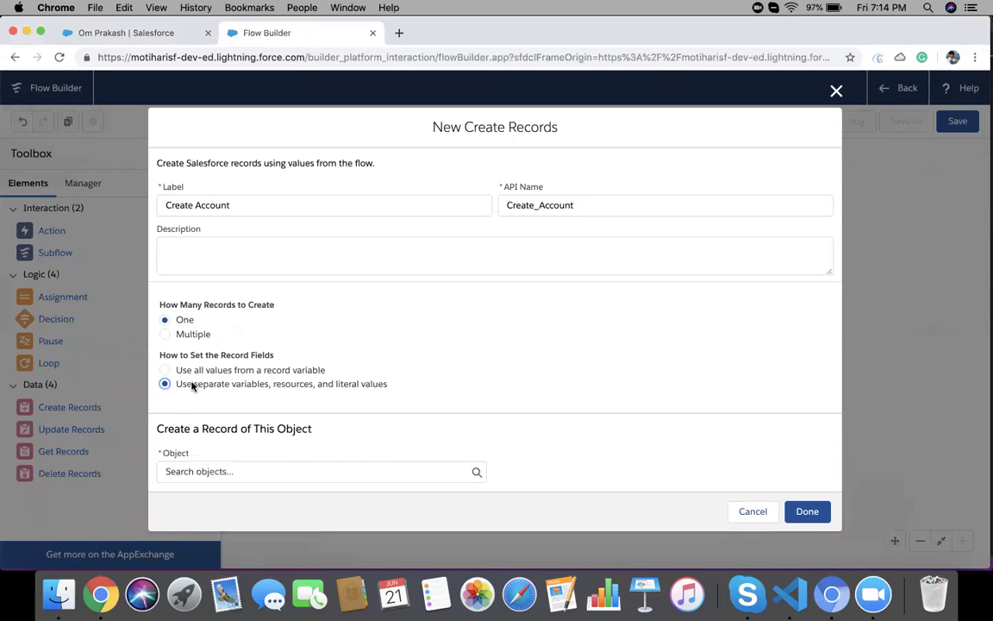
{"action": "left_click", "coordinate": [194, 470]}
{"action": "type", "text": "accoun"}
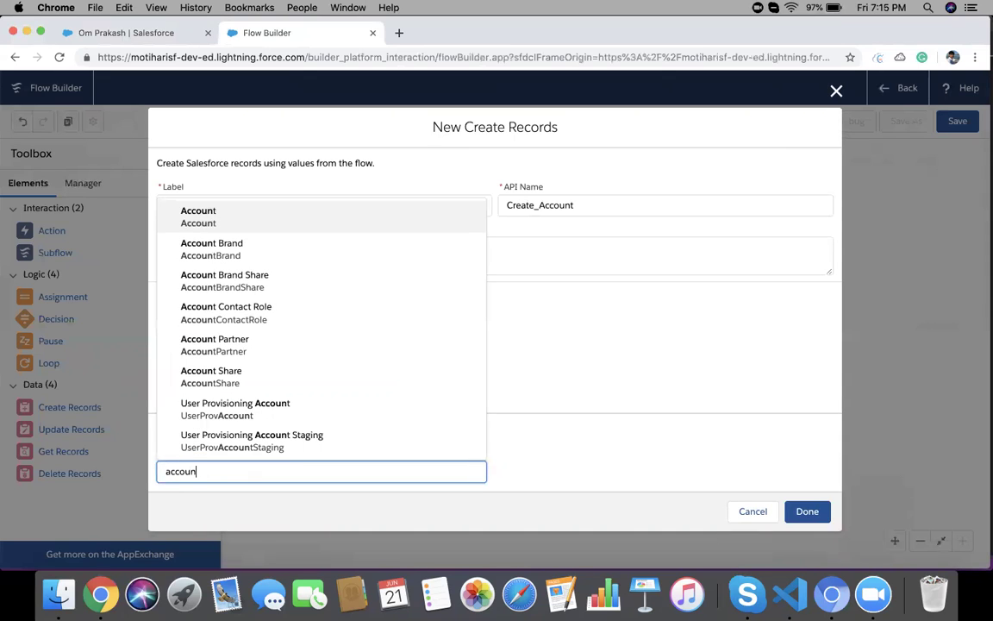
{"action": "left_click", "coordinate": [234, 217]}
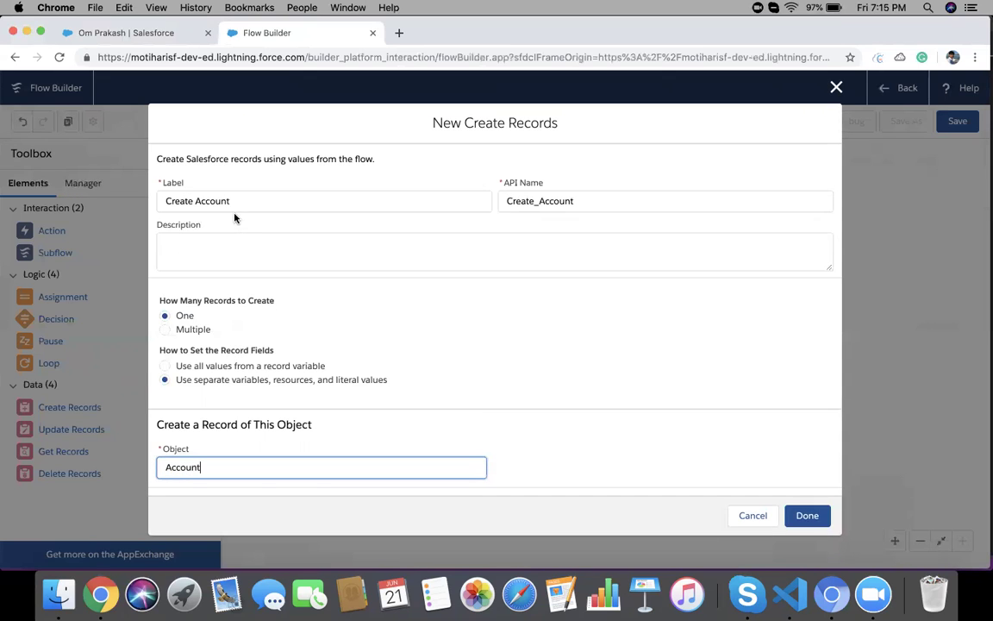
- Choose Name as the account field to set in the Create Account element
{"action": "scroll", "coordinate": [405, 332], "scroll_direction": "down", "scroll_amount": 4}
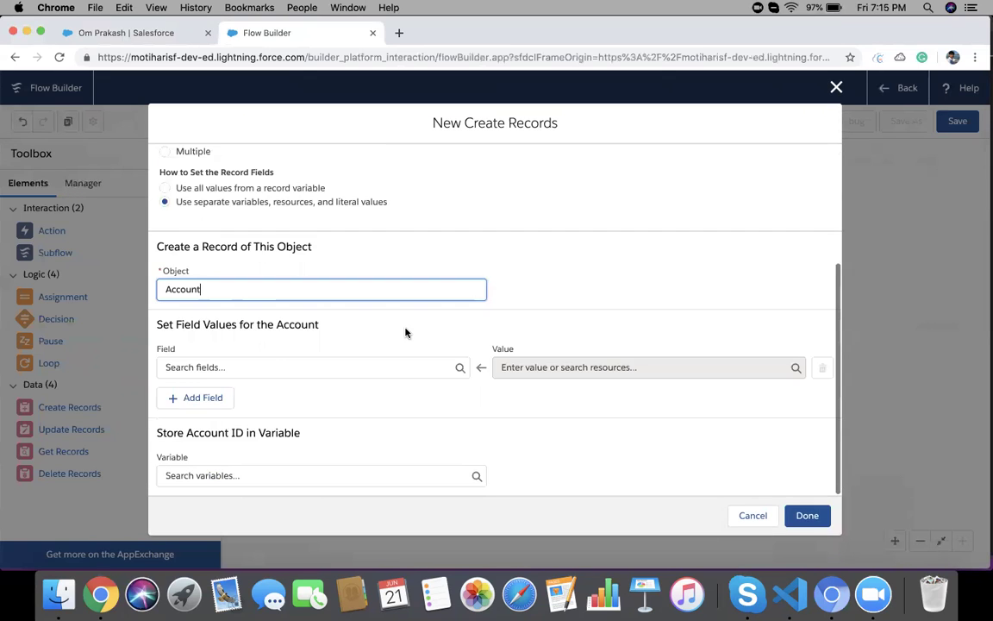
{"action": "left_click", "coordinate": [272, 366]}
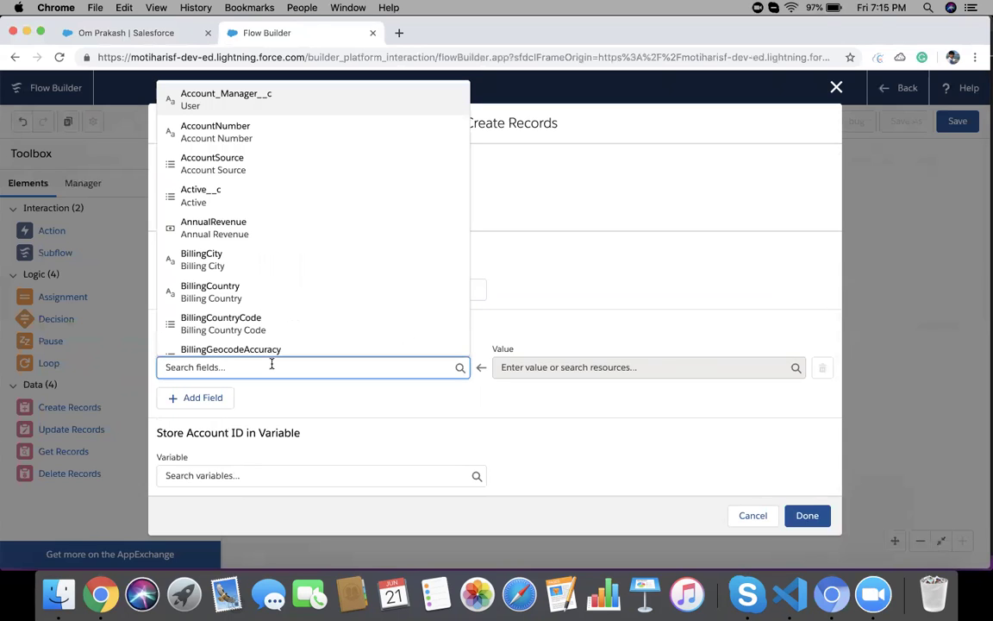
{"action": "type", "text": "name"}
{"action": "left_click", "coordinate": [230, 342]}
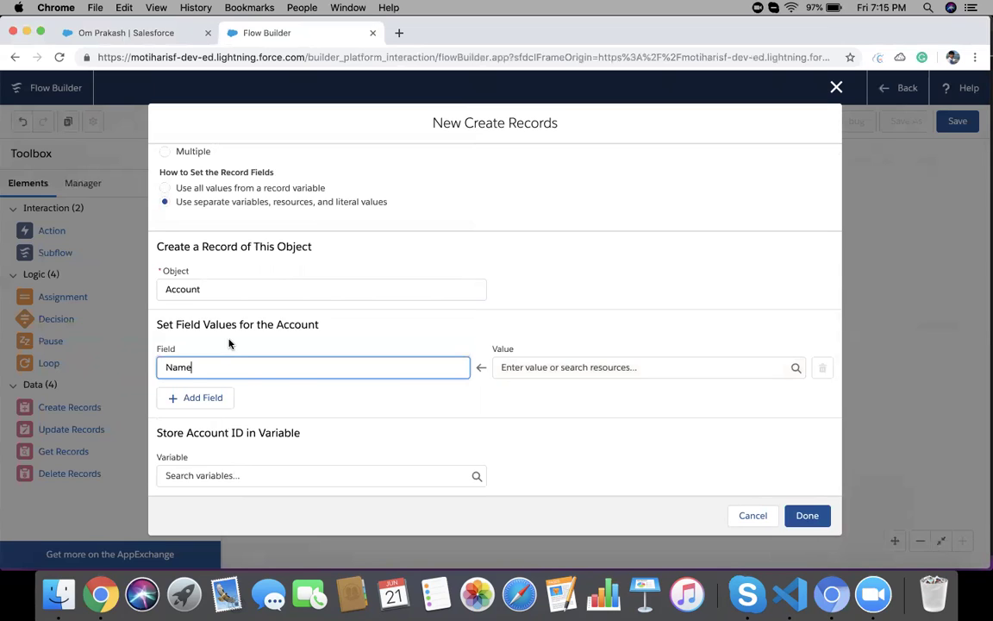
{"action": "left_click", "coordinate": [169, 367]}
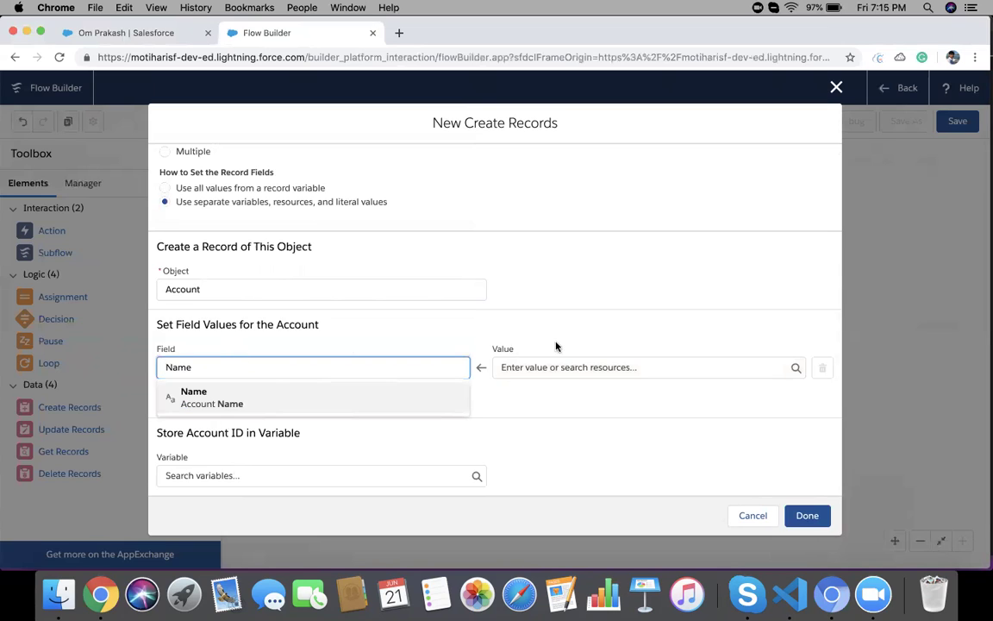
- Check the Company field on the attendee record and set the account's Name value to {!varAttendee.Company__c}
{"action": "left_click", "coordinate": [529, 399]}
{"action": "left_click", "coordinate": [164, 33]}
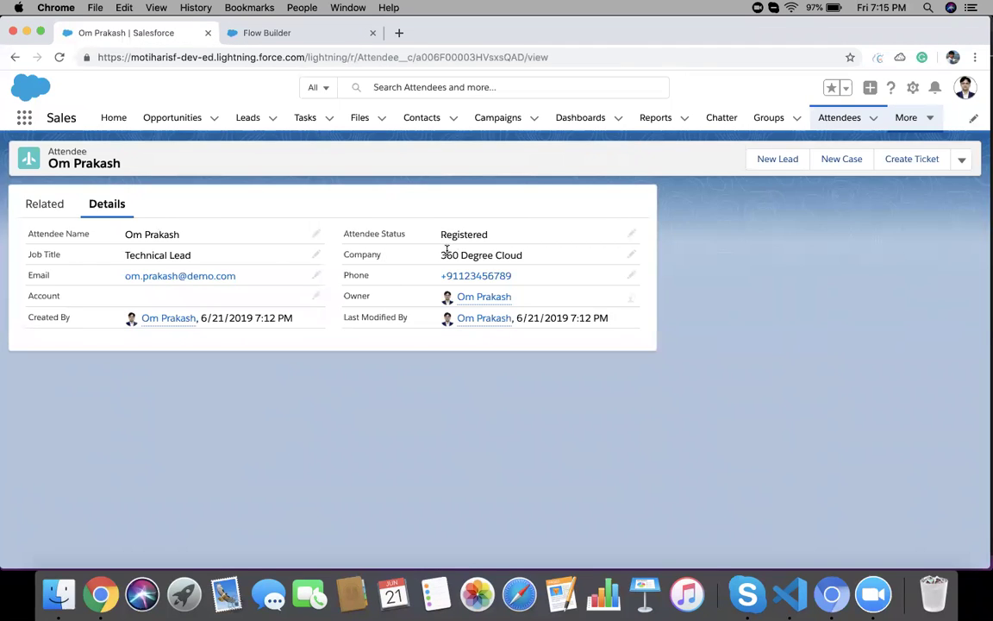
{"action": "left_click_drag", "start_coordinate": [441, 250], "coordinate": [525, 254]}
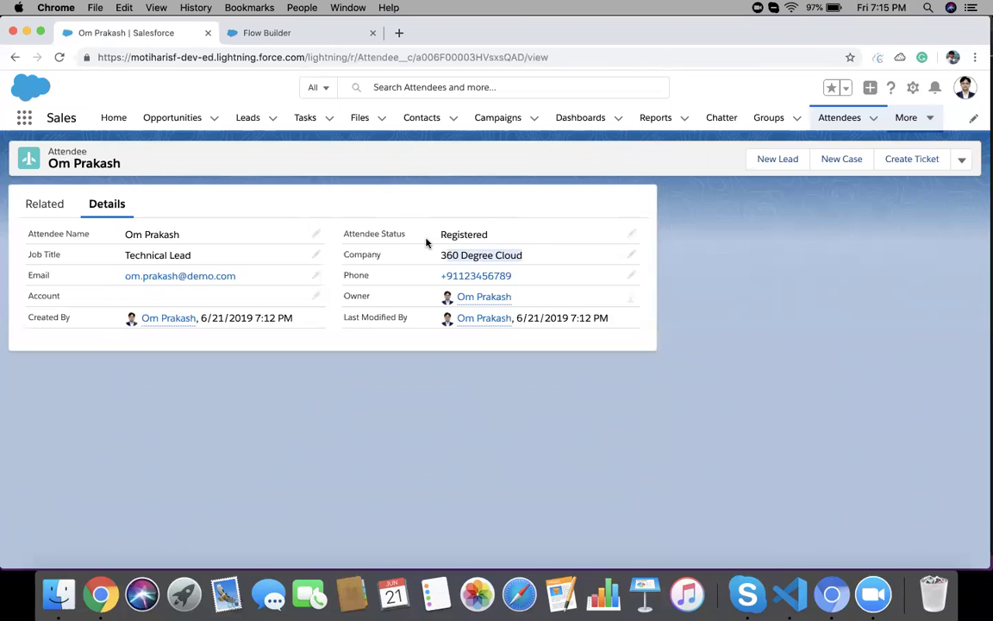
{"action": "left_click", "coordinate": [302, 35]}
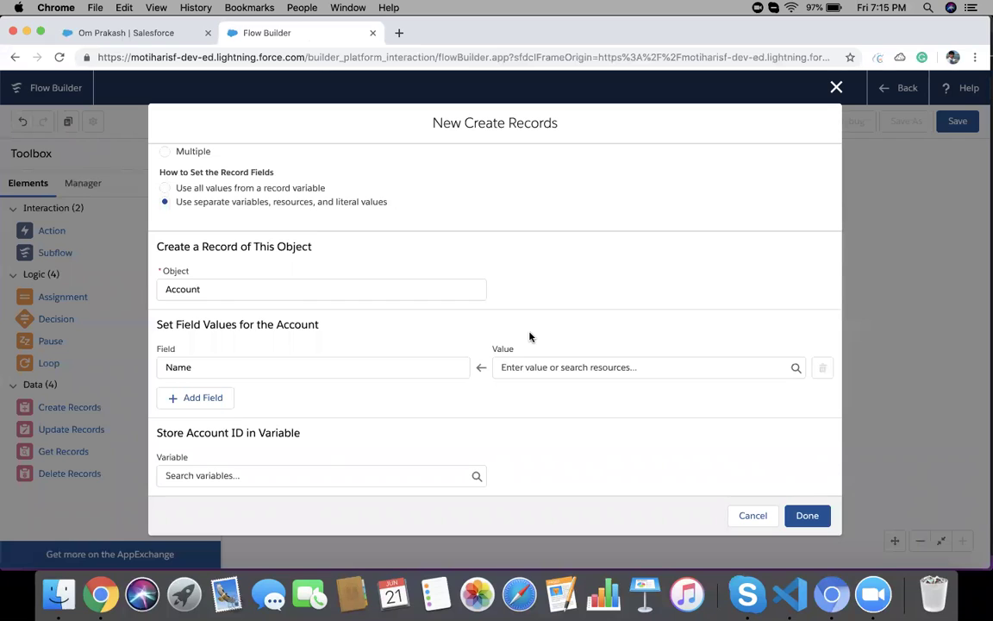
{"action": "left_click", "coordinate": [525, 366]}
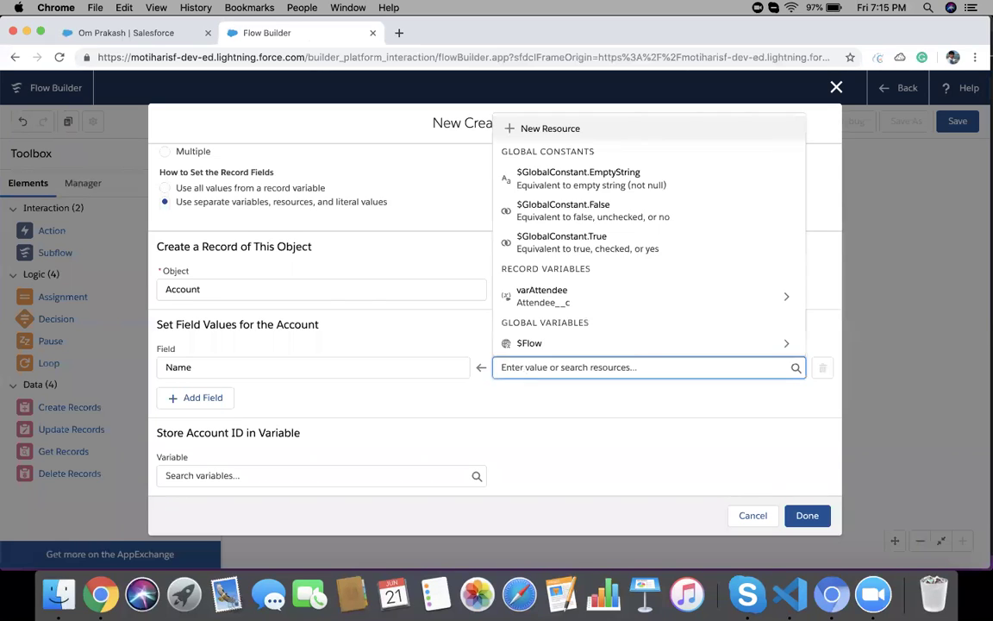
{"action": "type", "text": "var"}
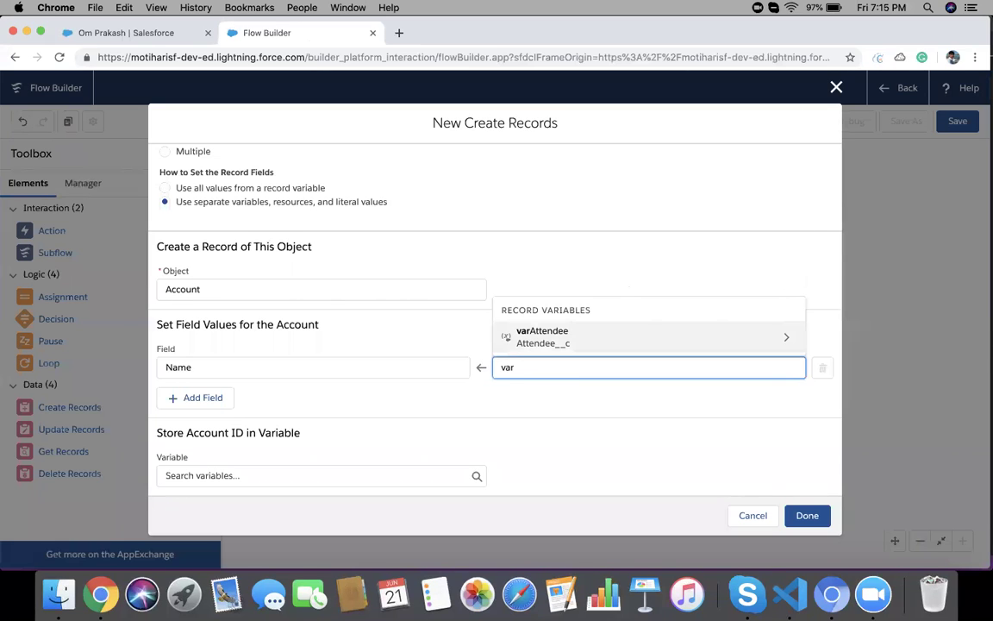
{"action": "left_click", "coordinate": [579, 343]}
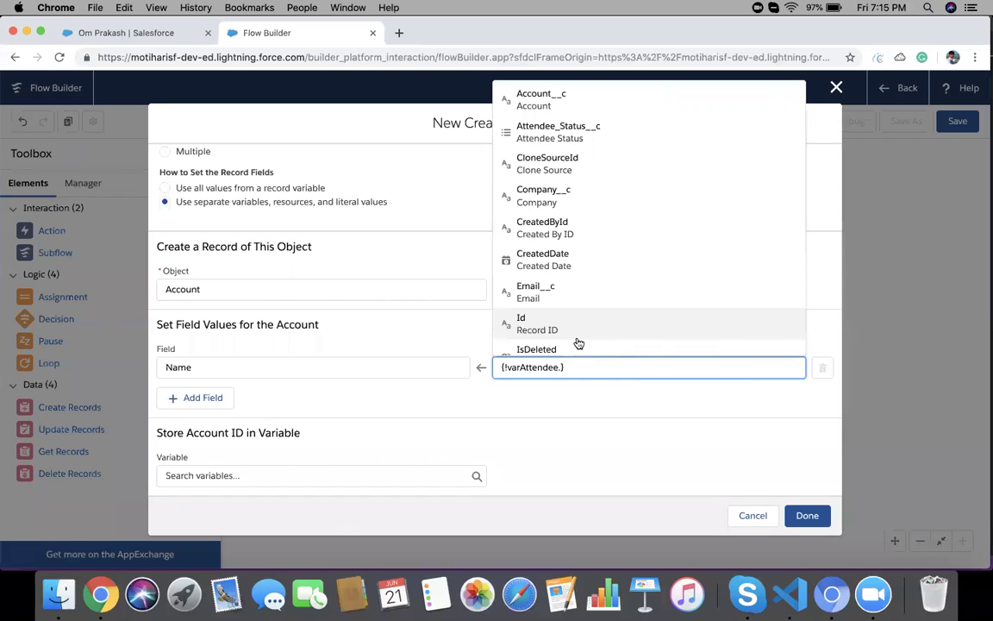
{"action": "type", "text": "com"}
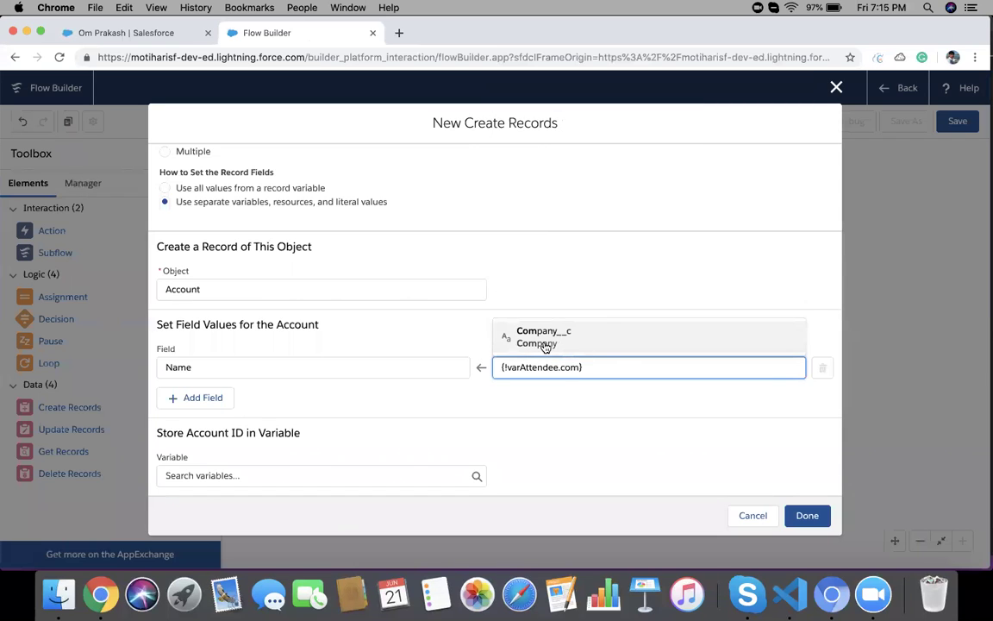
{"action": "left_click", "coordinate": [542, 338]}
{"action": "left_click", "coordinate": [350, 383]}
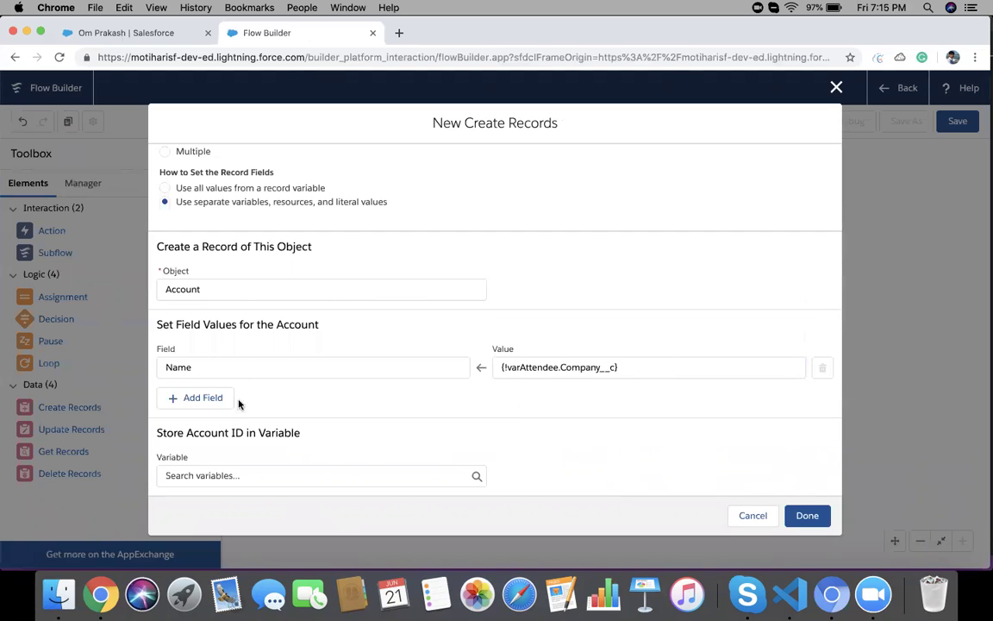
{"action": "left_click", "coordinate": [213, 404]}
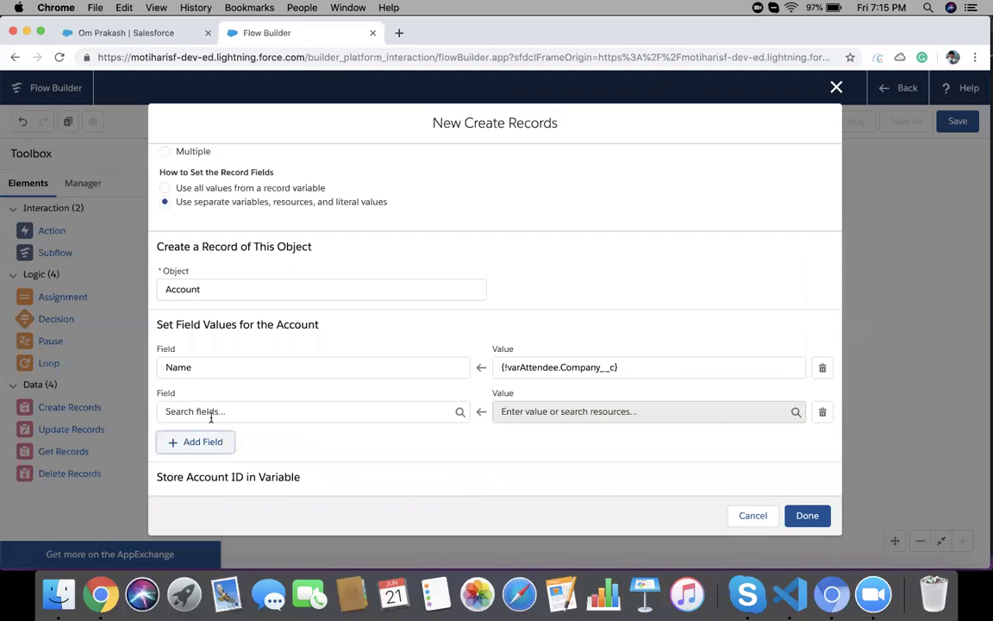
{"action": "left_click", "coordinate": [212, 417]}
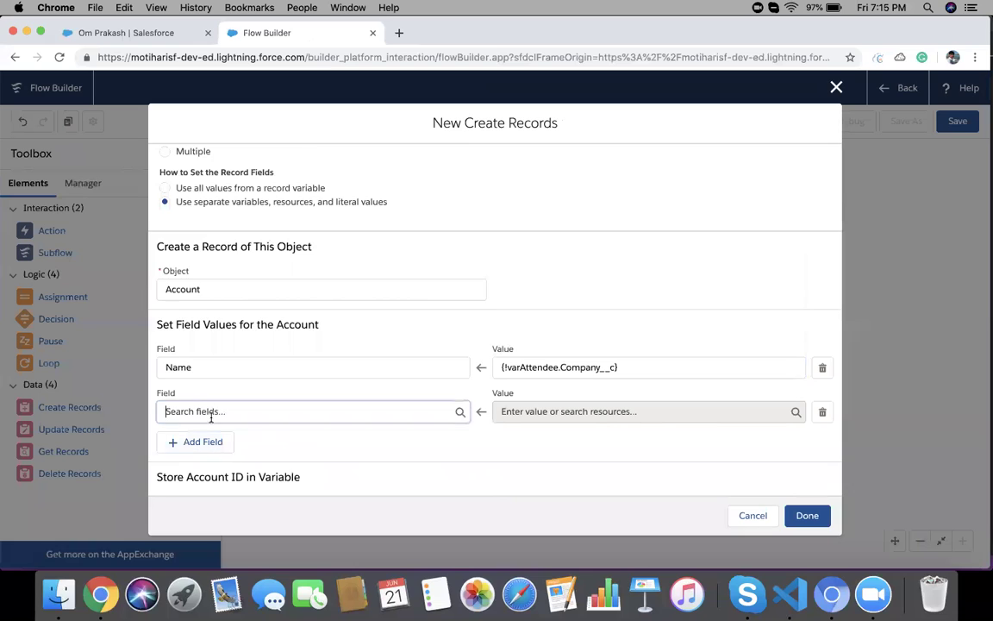
{"action": "left_click", "coordinate": [295, 445]}
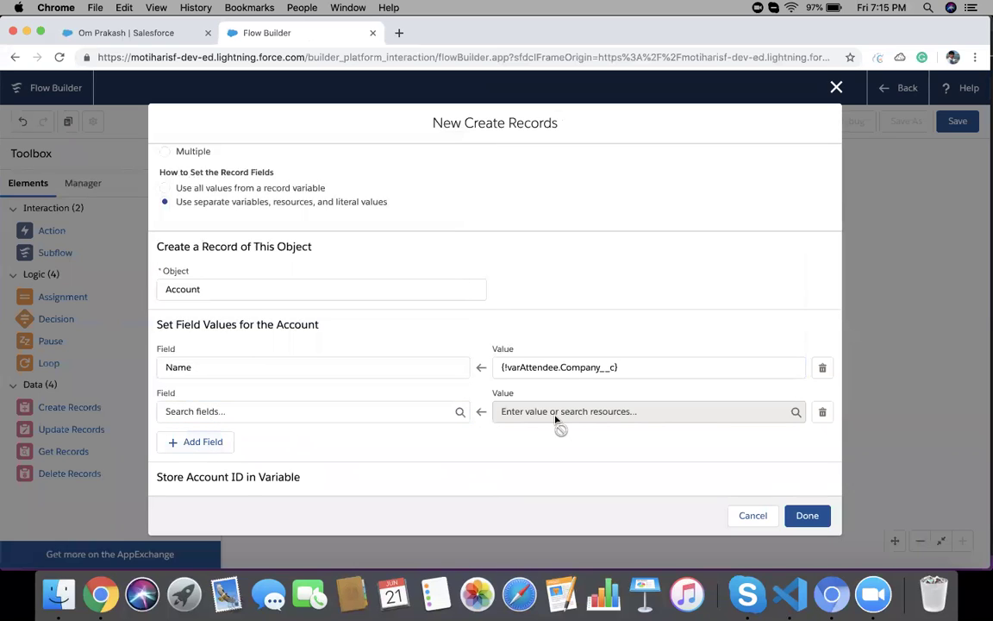
{"action": "left_click", "coordinate": [823, 415]}
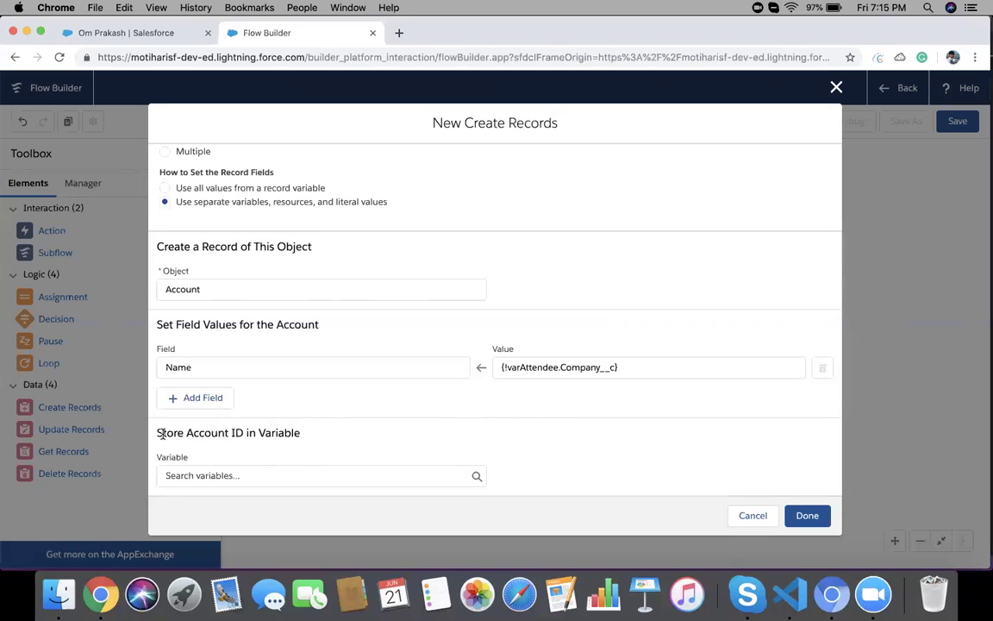
- Start a new resource of type Variable with the API name accountId for storing the account ID
{"action": "left_click_drag", "start_coordinate": [157, 432], "coordinate": [329, 440]}
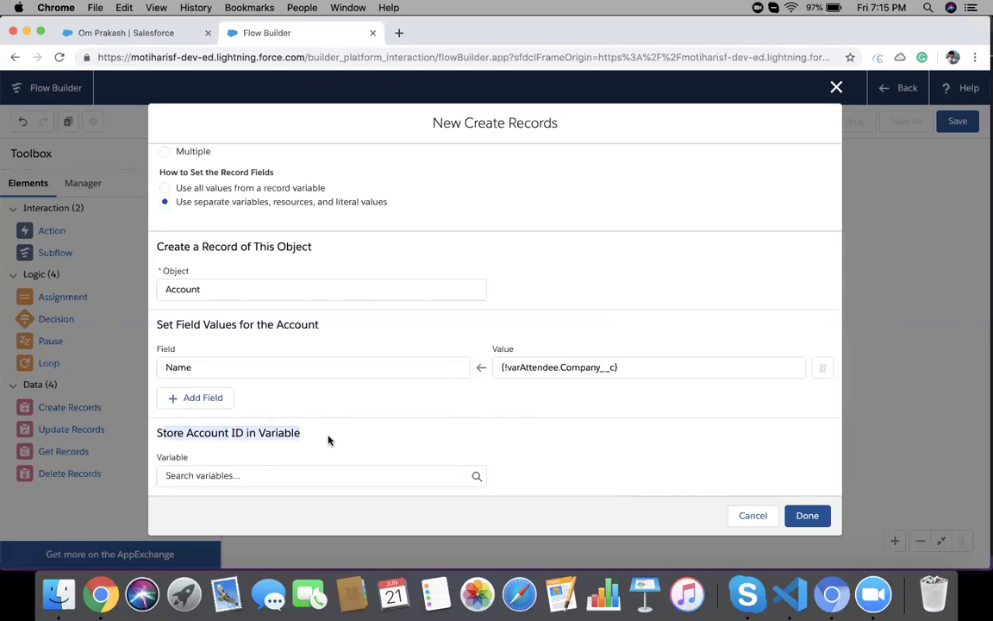
{"action": "left_click", "coordinate": [259, 473]}
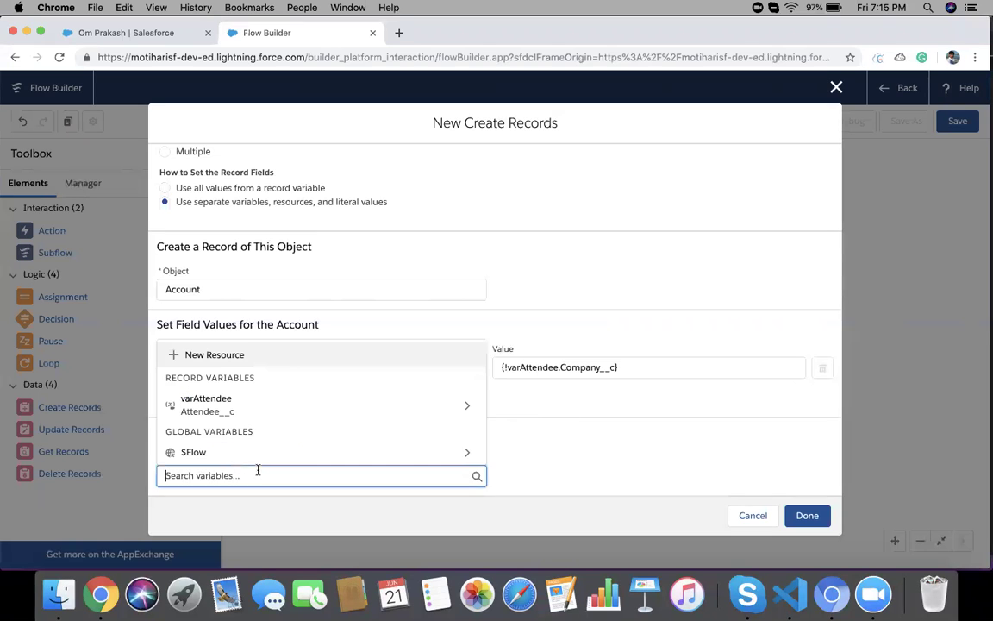
{"action": "left_click", "coordinate": [229, 356]}
{"action": "left_click", "coordinate": [256, 275]}
{"action": "left_click", "coordinate": [216, 296]}
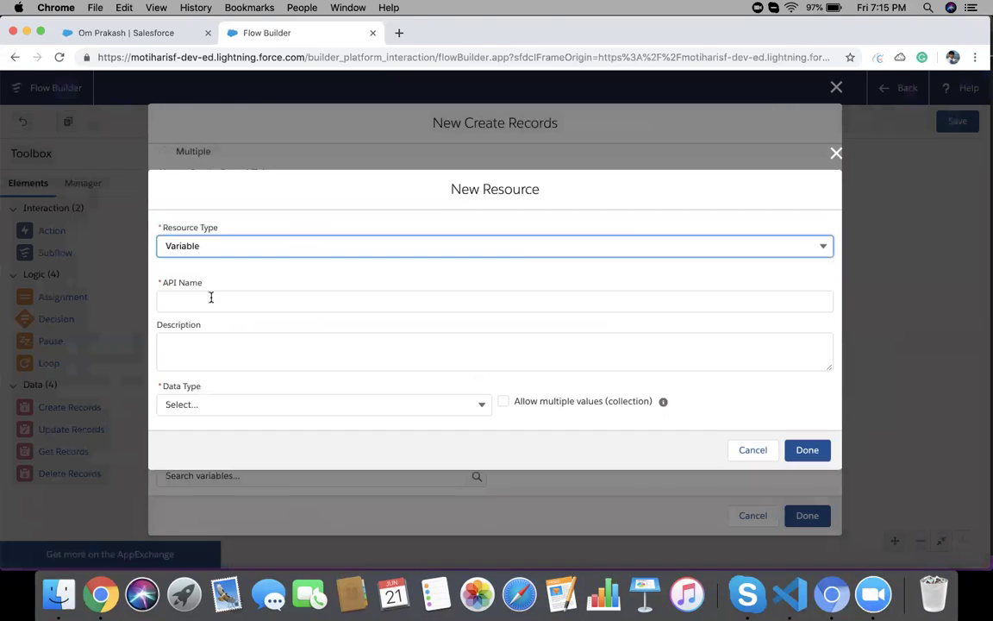
{"action": "left_click", "coordinate": [221, 301]}
{"action": "type", "text": "a"}
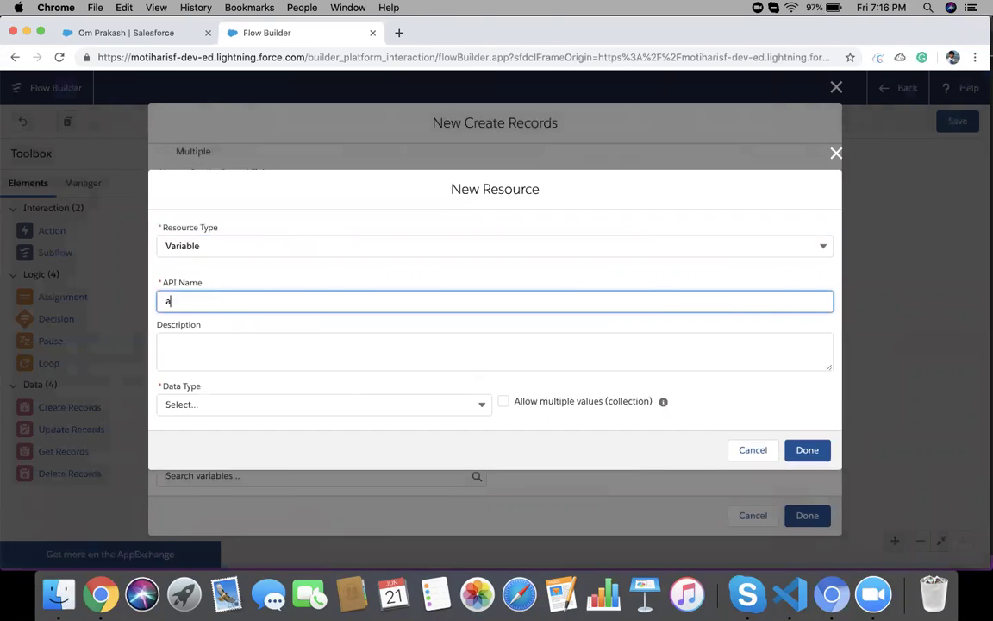
{"action": "type", "text": "ccountId"}
{"action": "key", "text": "Tab"}
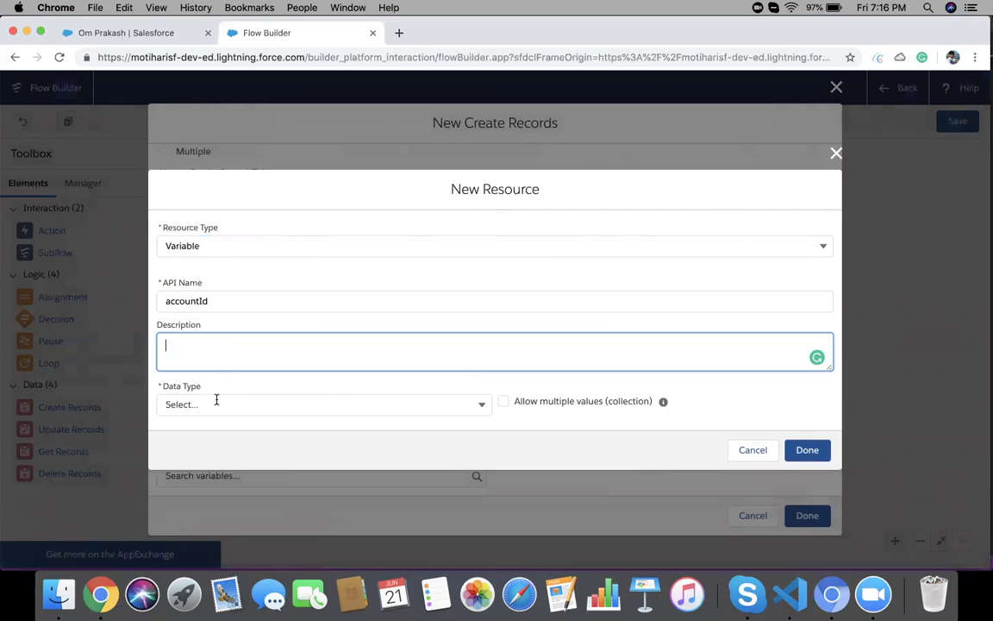
- Give the accountId variable the Text data type and save it
{"action": "left_click", "coordinate": [217, 401]}
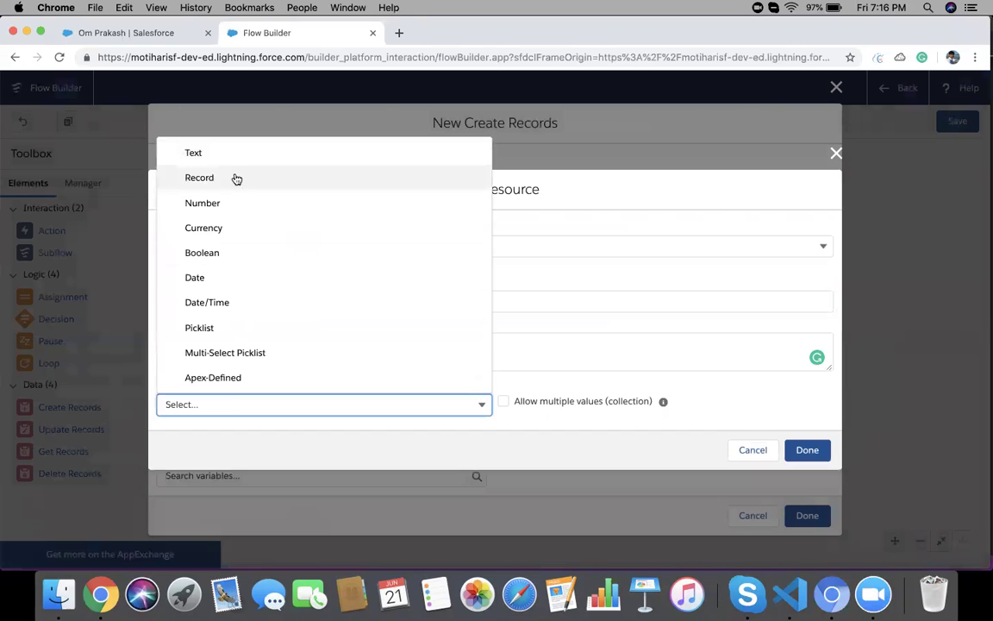
{"action": "left_click", "coordinate": [207, 155]}
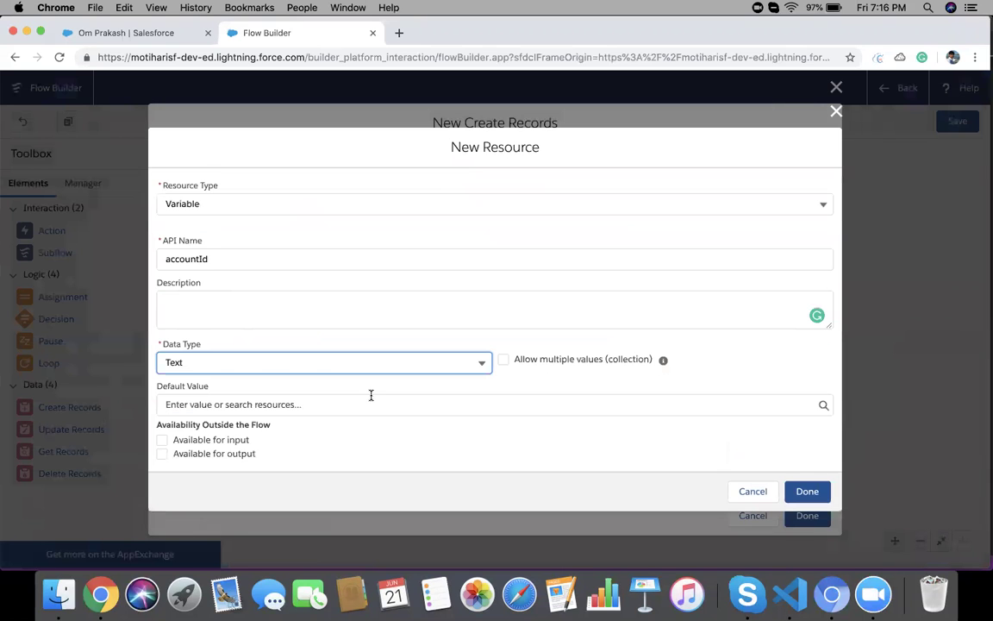
{"action": "left_click", "coordinate": [807, 492]}
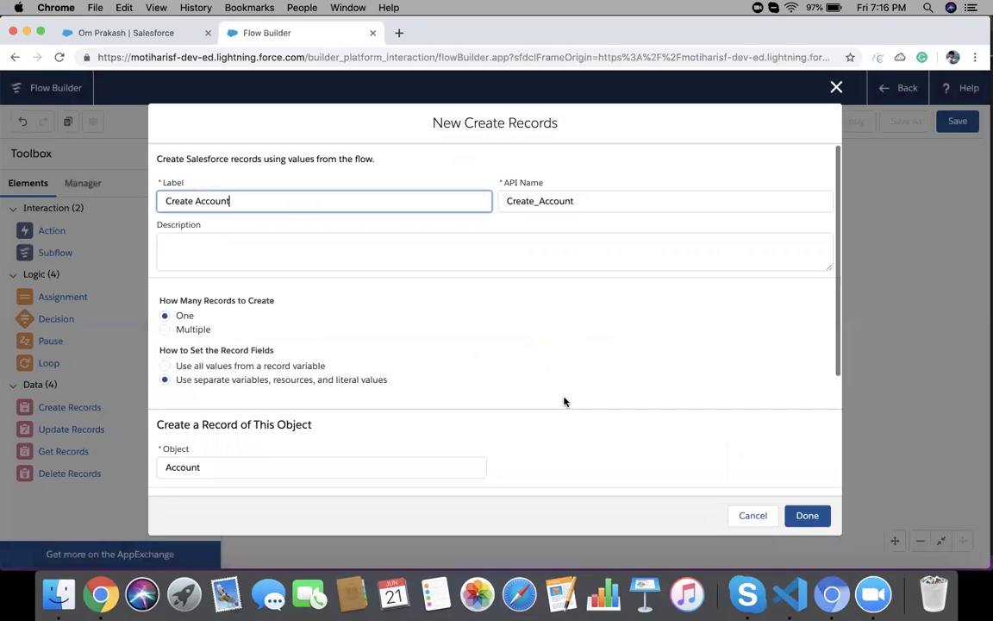
- Store the created account's ID in the accountId variable
{"action": "scroll", "coordinate": [565, 400], "scroll_direction": "down", "scroll_amount": 5}
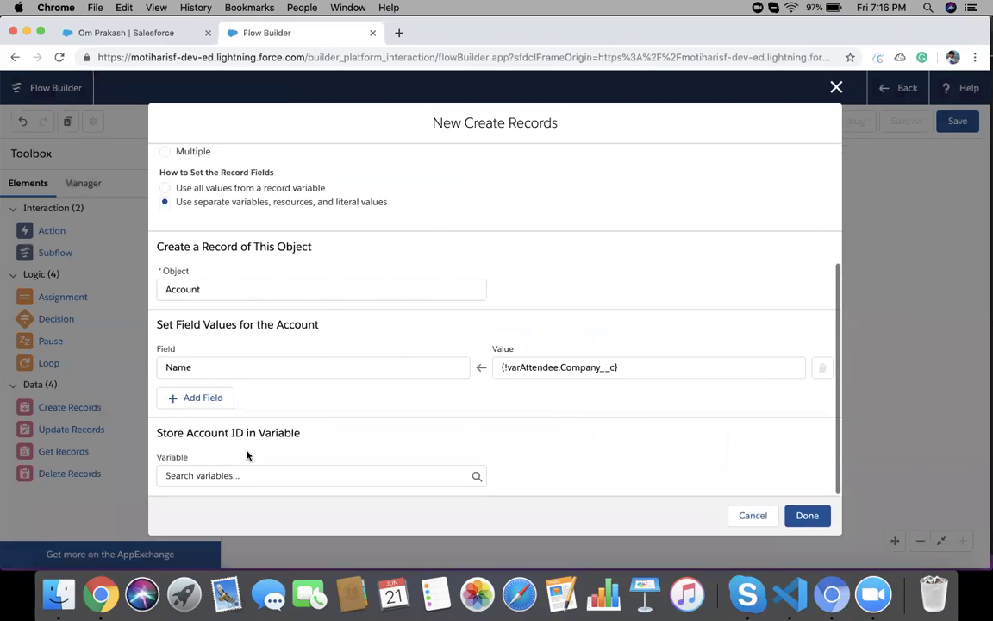
{"action": "left_click", "coordinate": [244, 476]}
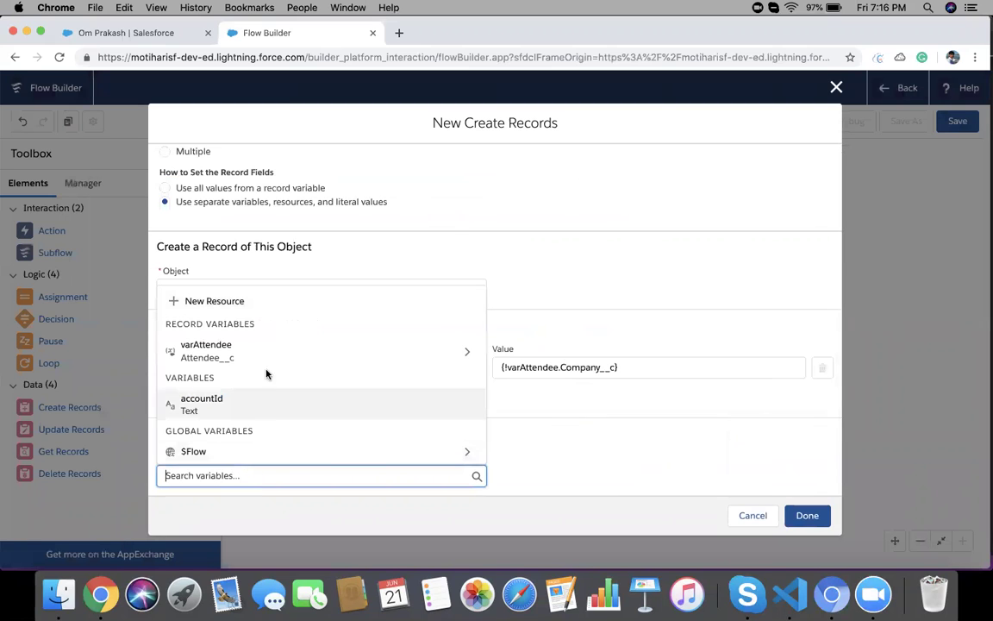
{"action": "left_click", "coordinate": [202, 401]}
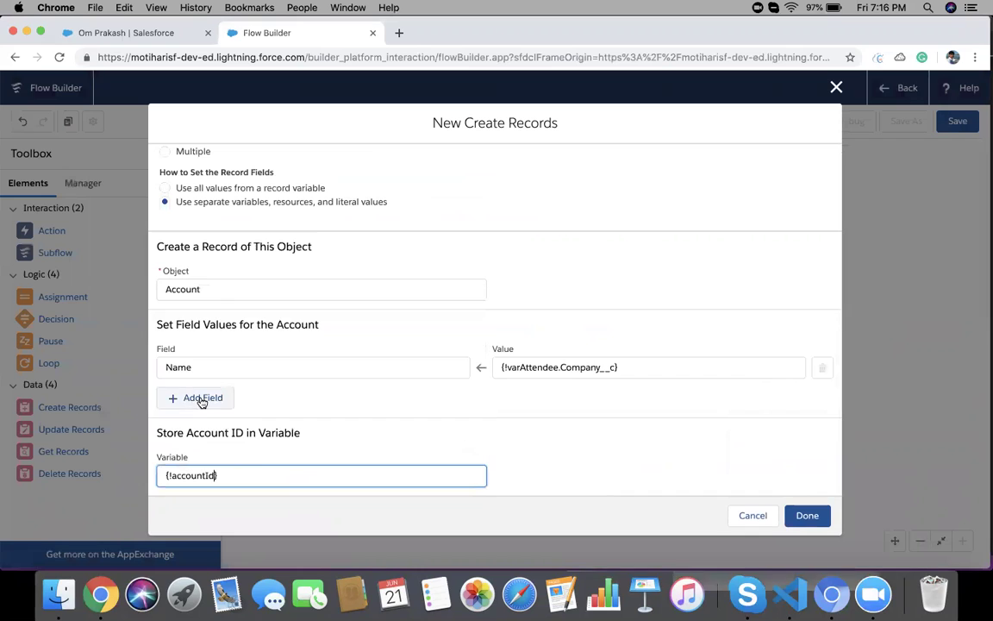
{"action": "left_click", "coordinate": [267, 474]}
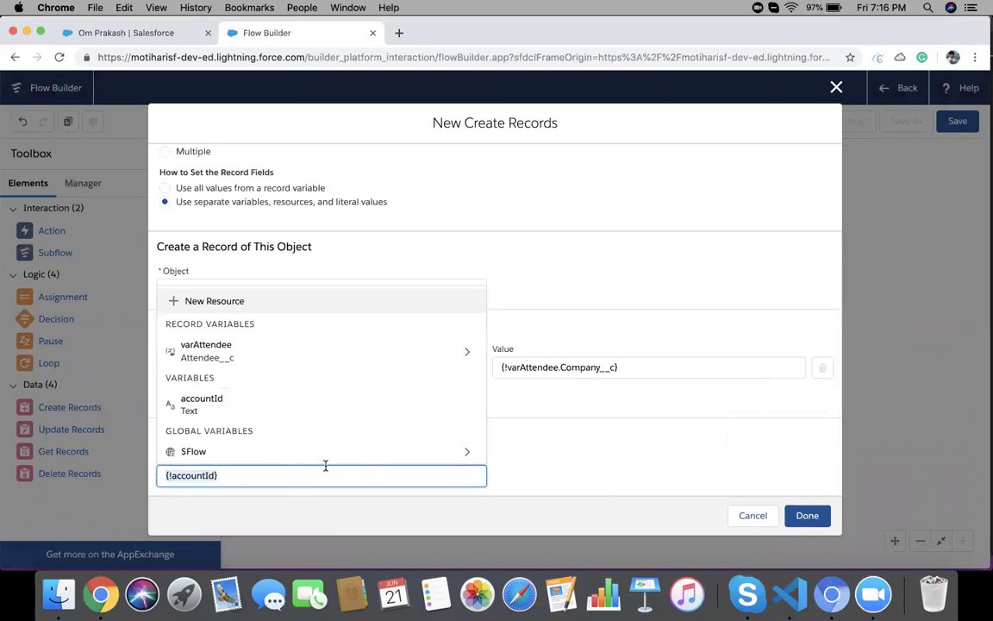
{"action": "left_click", "coordinate": [527, 468]}
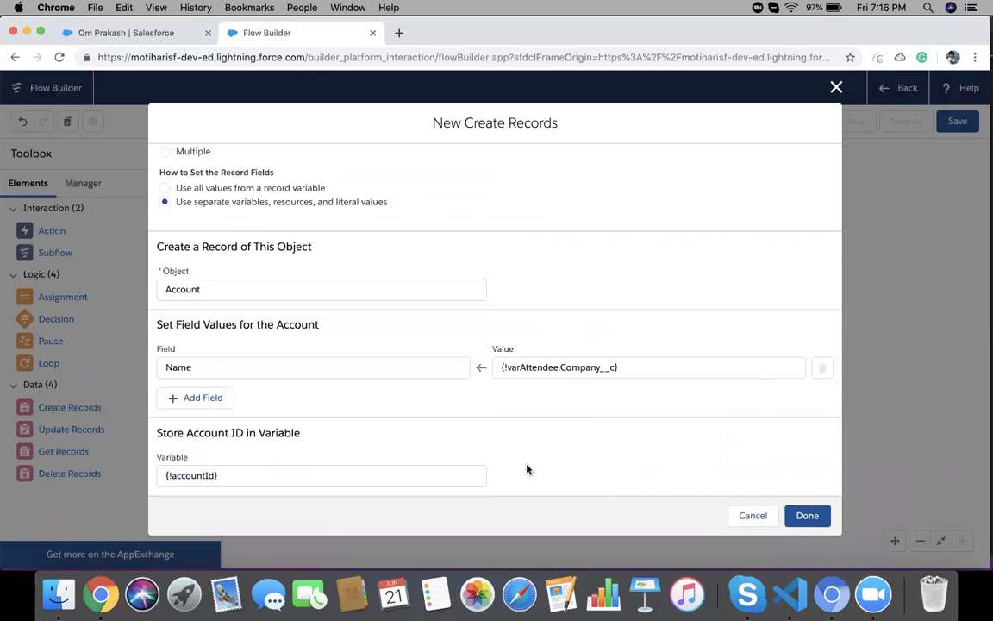
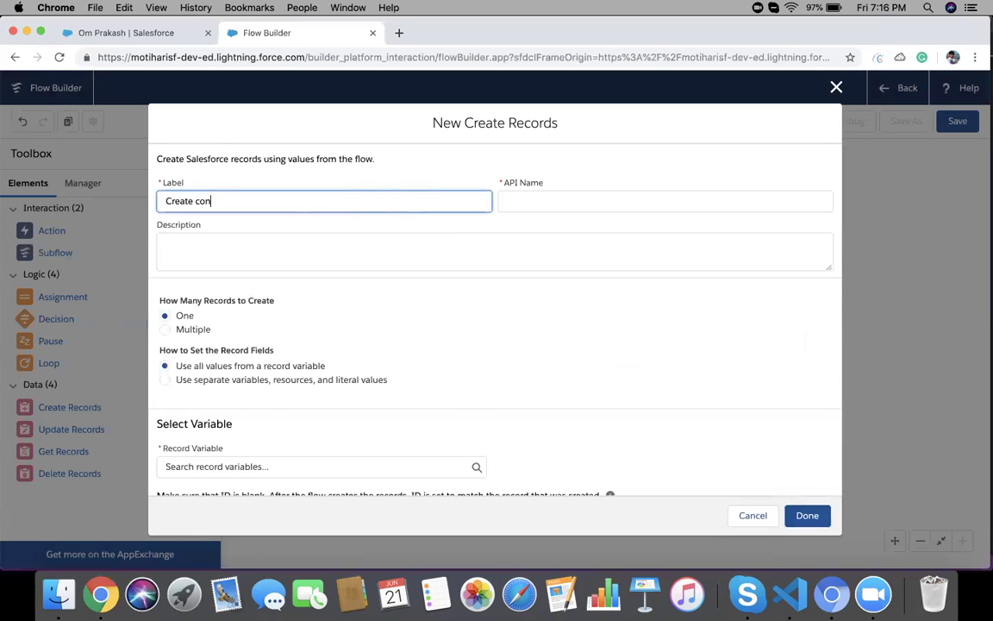
- Label the new Create Records element Create contact and make it create one Contact using separate variables, resources, and literal values
{"action": "key", "text": "Tab"}
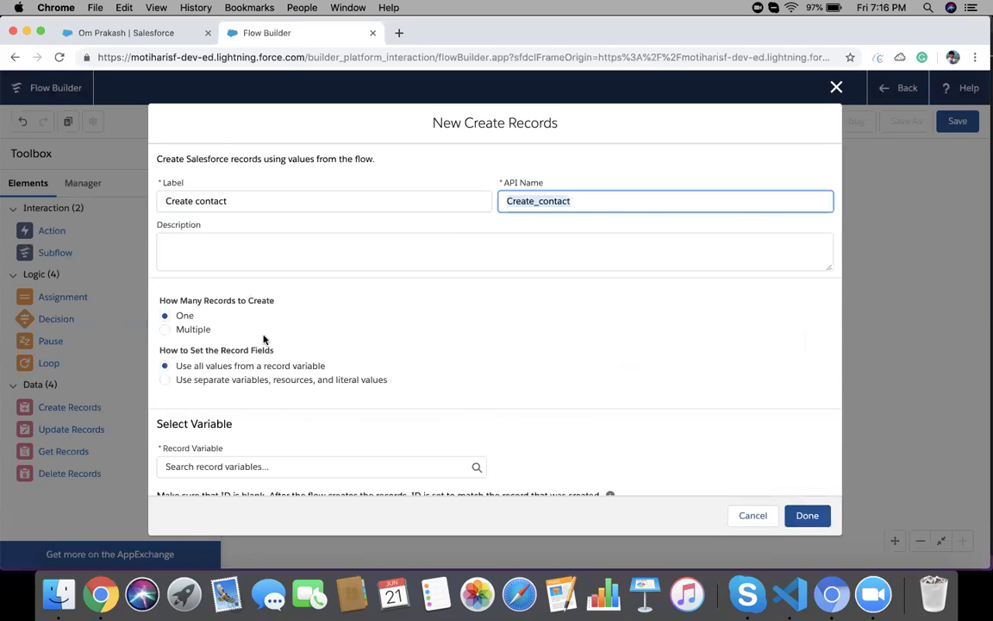
{"action": "left_click", "coordinate": [165, 382]}
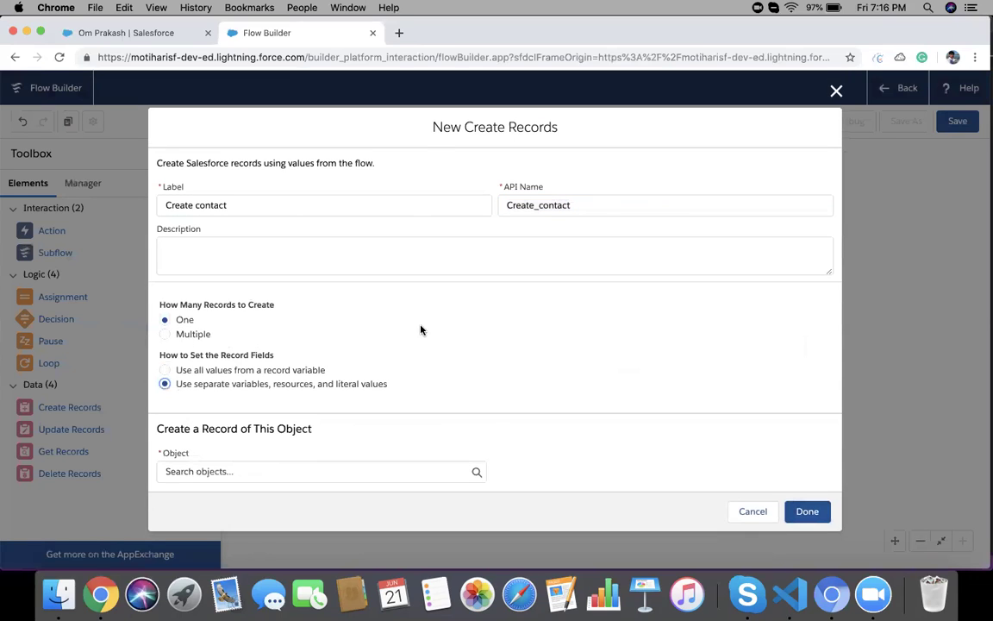
{"action": "left_click", "coordinate": [198, 471]}
{"action": "type", "text": "conta"}
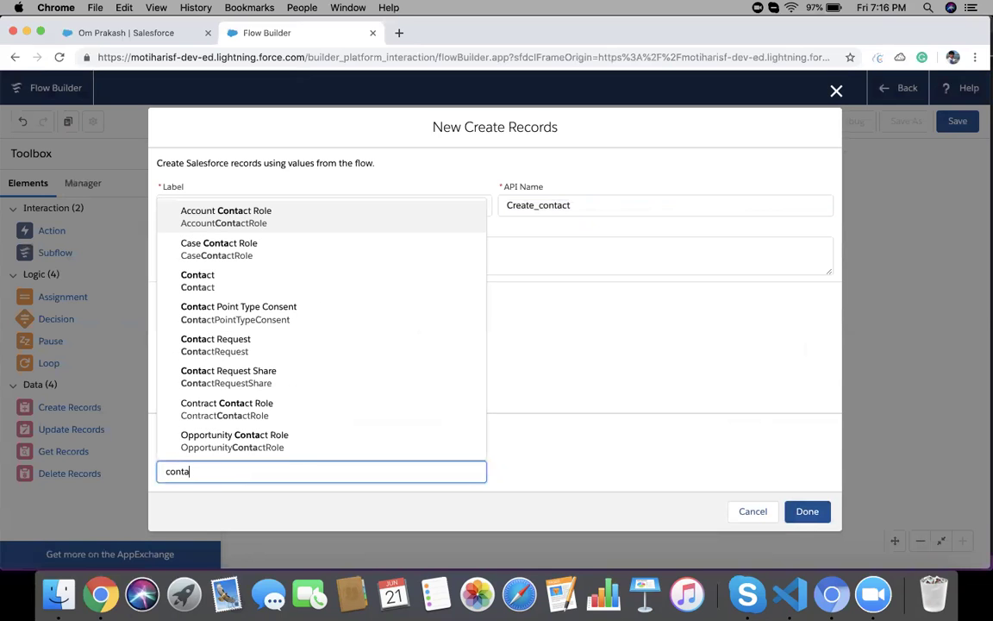
{"action": "left_click", "coordinate": [215, 280]}
{"action": "scroll", "coordinate": [375, 352], "scroll_direction": "down", "scroll_amount": 2}
{"action": "scroll", "coordinate": [375, 352], "scroll_direction": "down", "scroll_amount": 3}
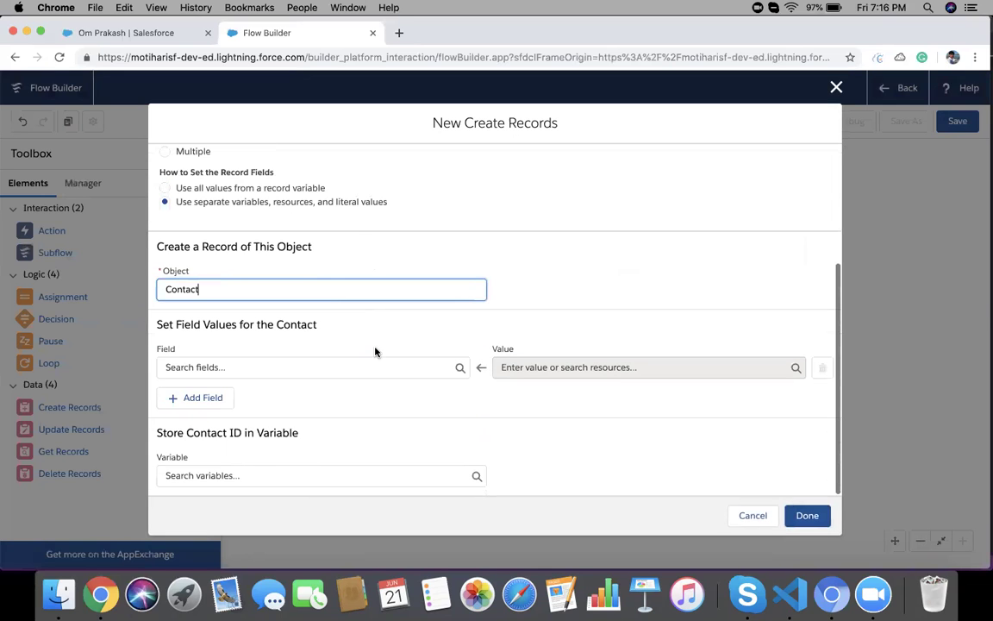
- Set the contact's AccountId field to {!accountId}
{"action": "left_click", "coordinate": [280, 366]}
{"action": "type", "text": "acco"}
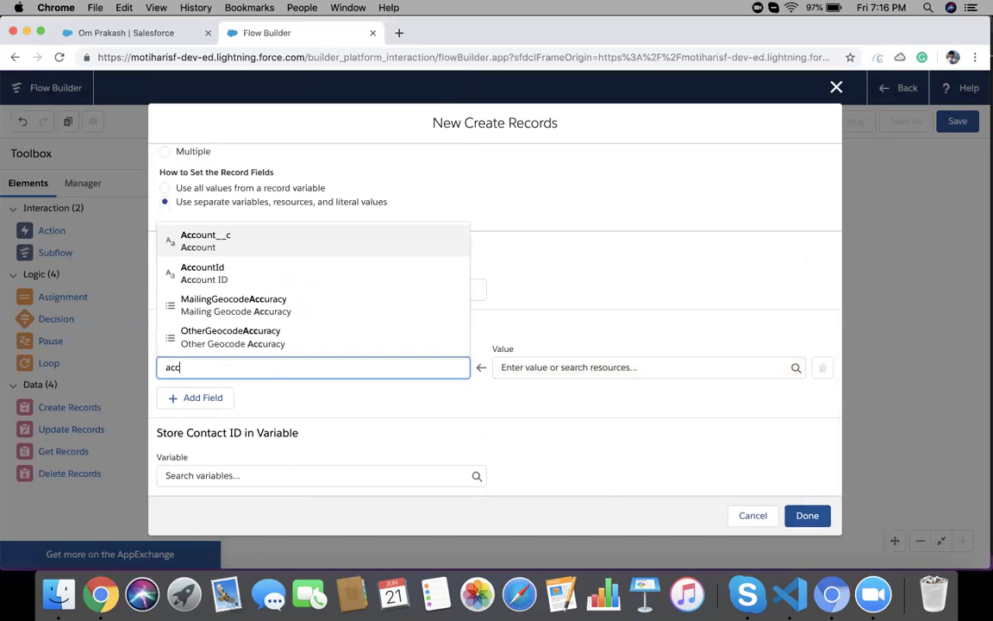
{"action": "left_click", "coordinate": [302, 336]}
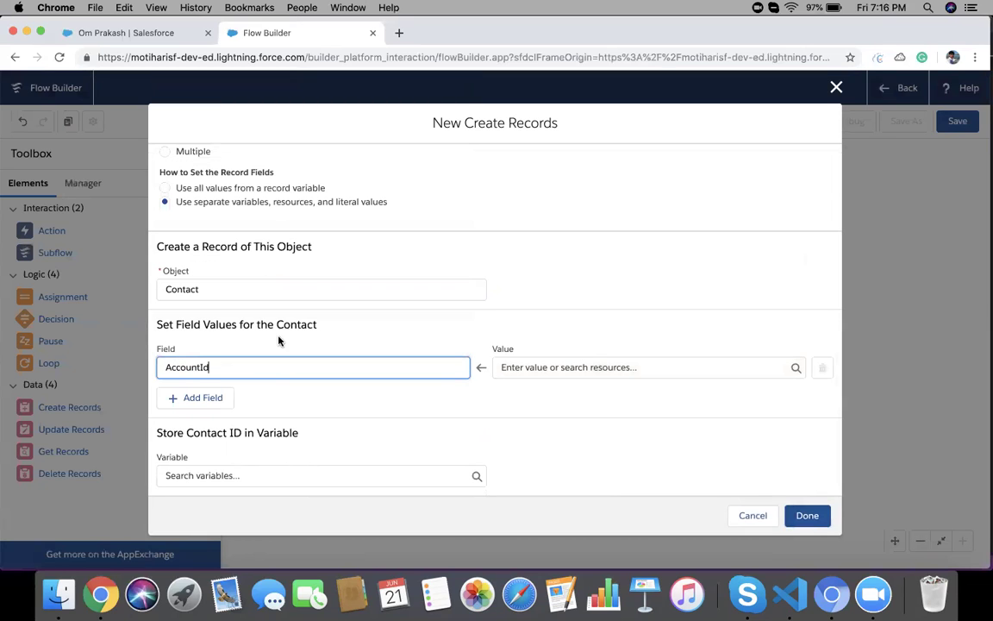
{"action": "left_click", "coordinate": [339, 389]}
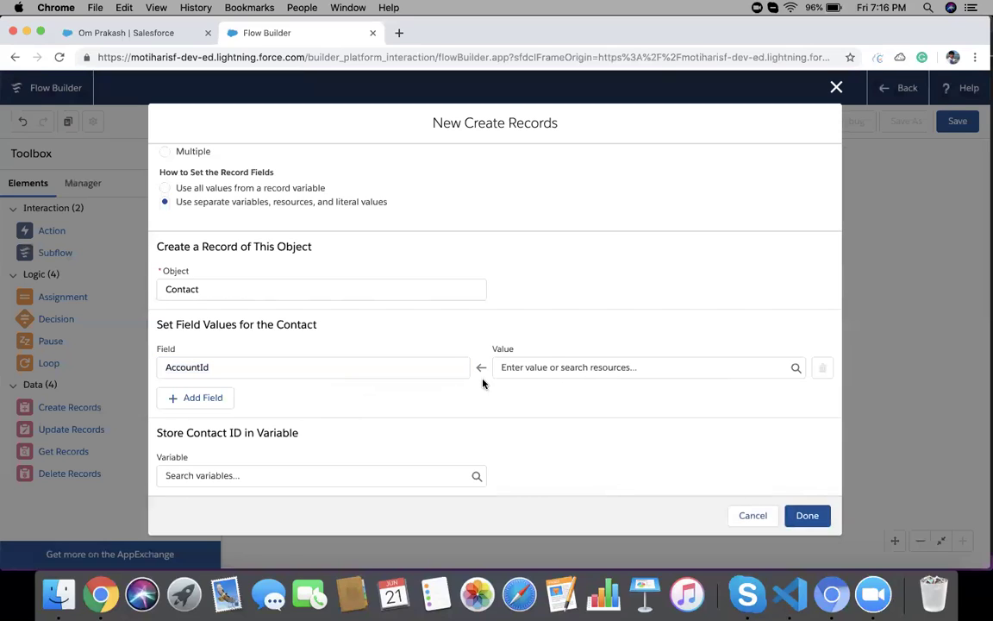
{"action": "left_click", "coordinate": [552, 366]}
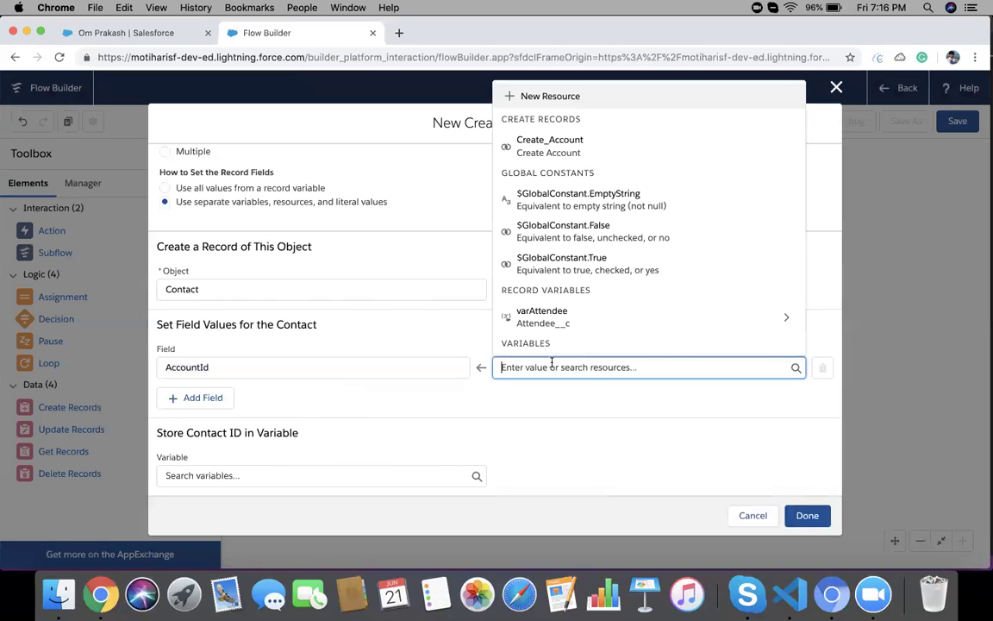
{"action": "left_click", "coordinate": [592, 319]}
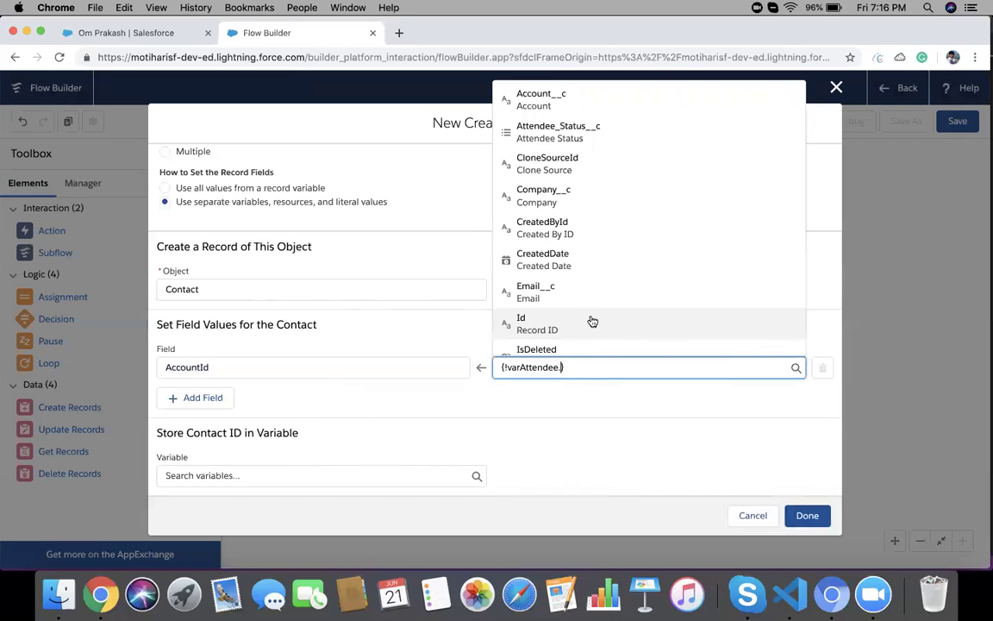
{"action": "key", "text": "super+a"}
{"action": "key", "text": "BackSpace"}
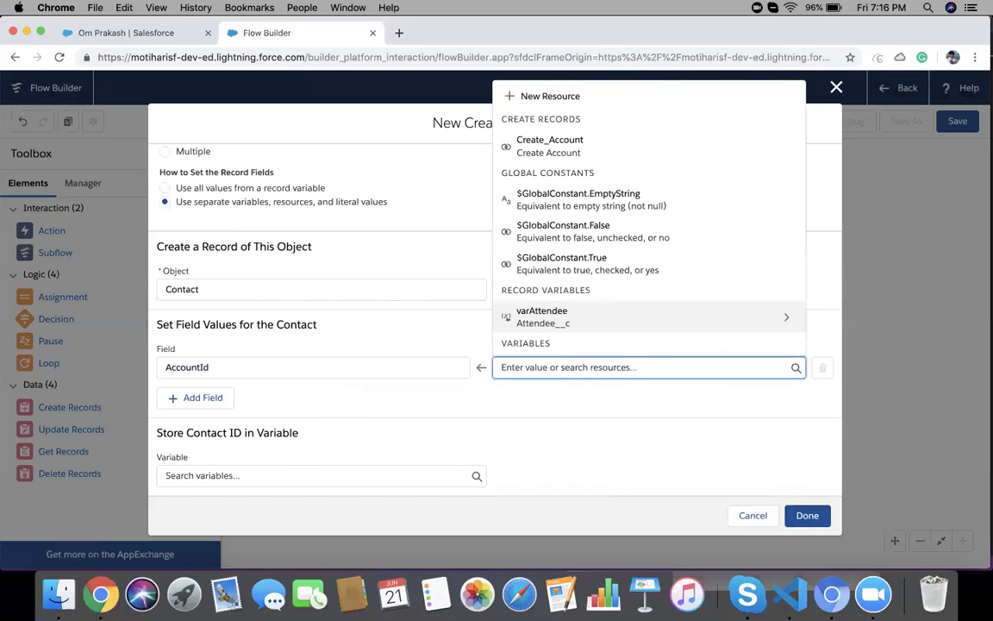
{"action": "type", "text": "acc"}
{"action": "left_click", "coordinate": [582, 332]}
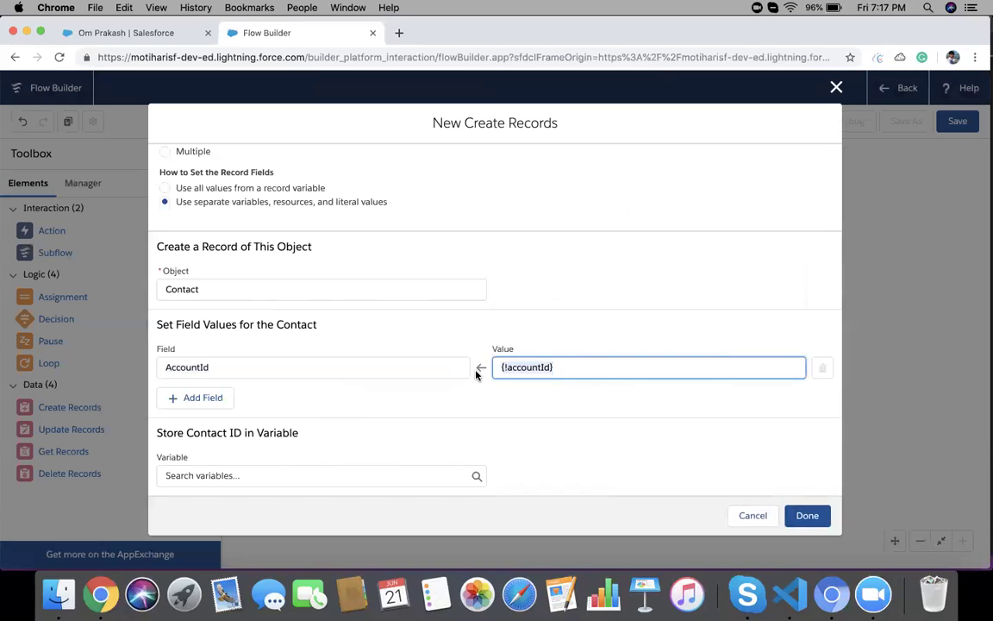
{"action": "left_click", "coordinate": [224, 368]}
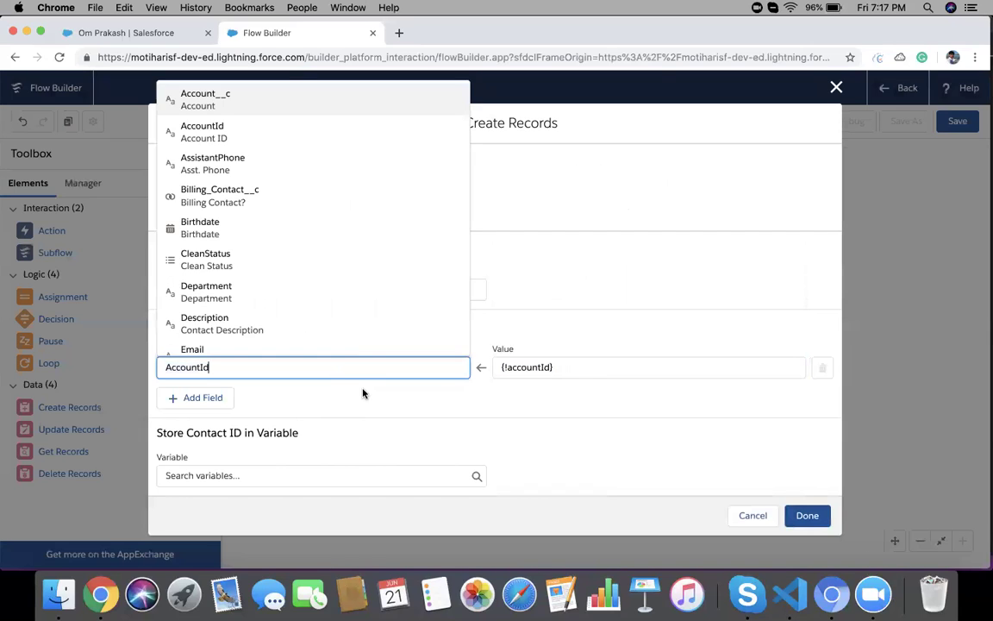
{"action": "left_click", "coordinate": [397, 393]}
{"action": "left_click", "coordinate": [608, 366]}
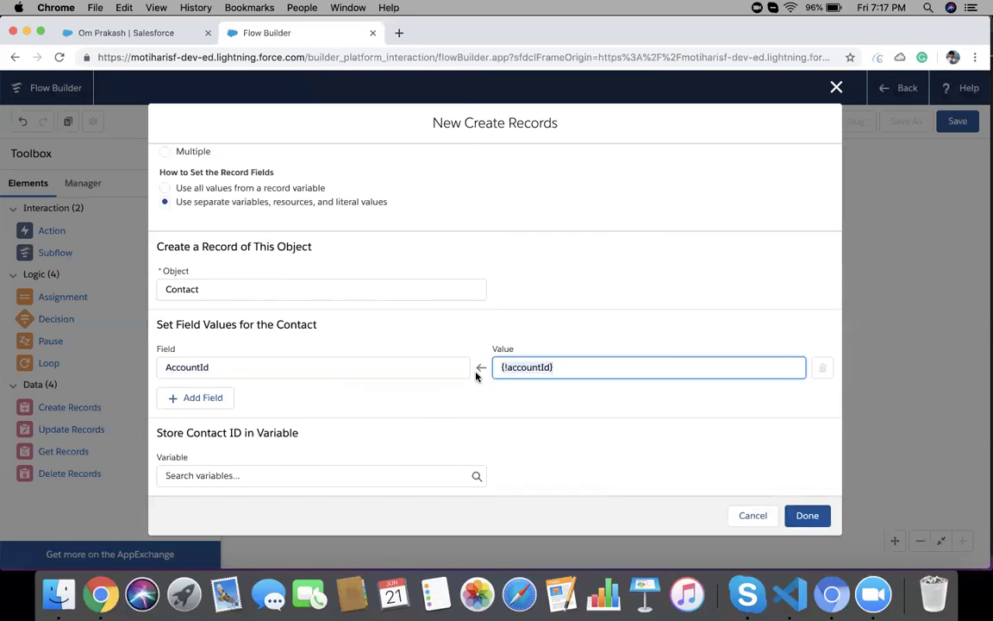
{"action": "left_click", "coordinate": [487, 393]}
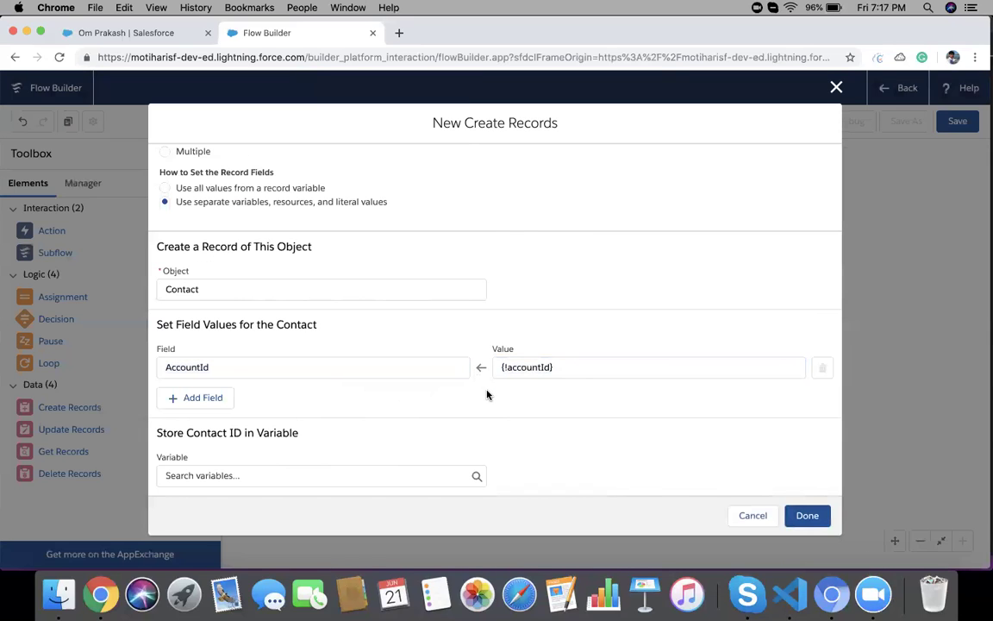
- Add the contact's LastName field with the value {!varAttendee.Name} and check the Attendee Name field on the attendee record
{"action": "left_click", "coordinate": [198, 398]}
{"action": "left_click", "coordinate": [204, 412]}
{"action": "type", "text": "last"}
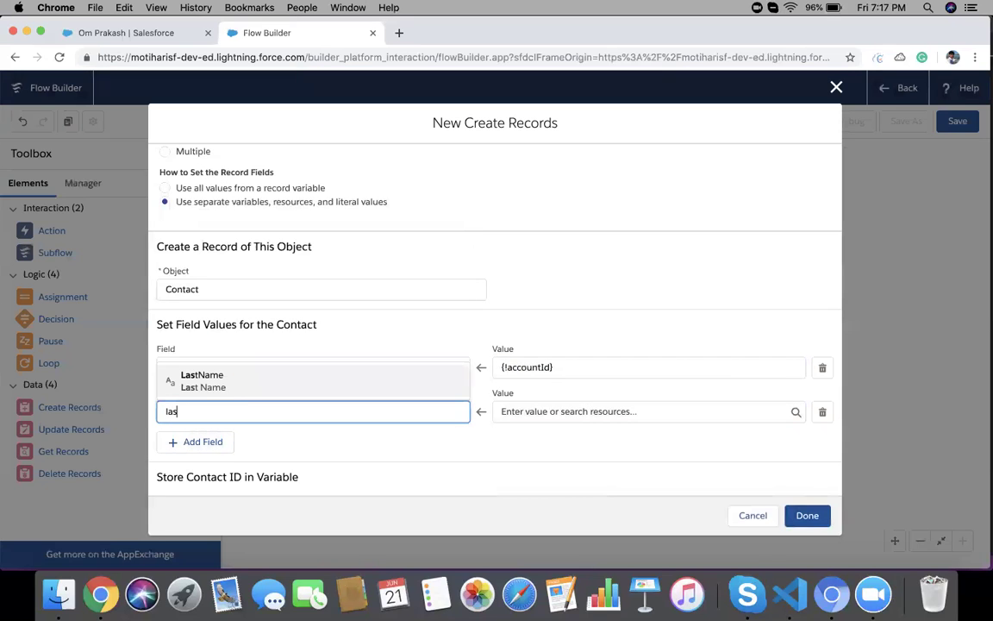
{"action": "left_click", "coordinate": [269, 385]}
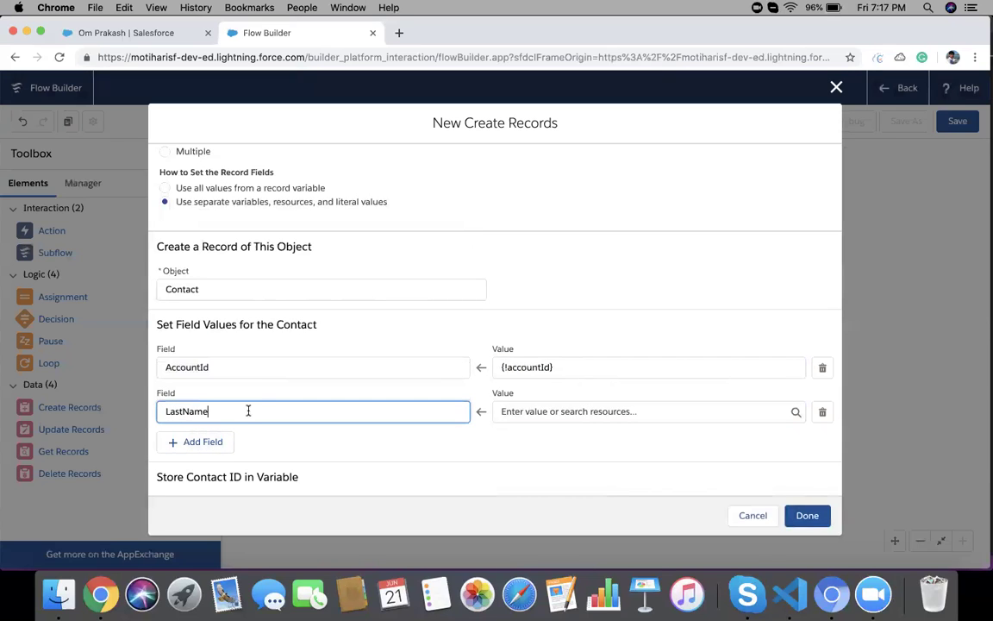
{"action": "left_click", "coordinate": [515, 413]}
{"action": "type", "text": "vart"}
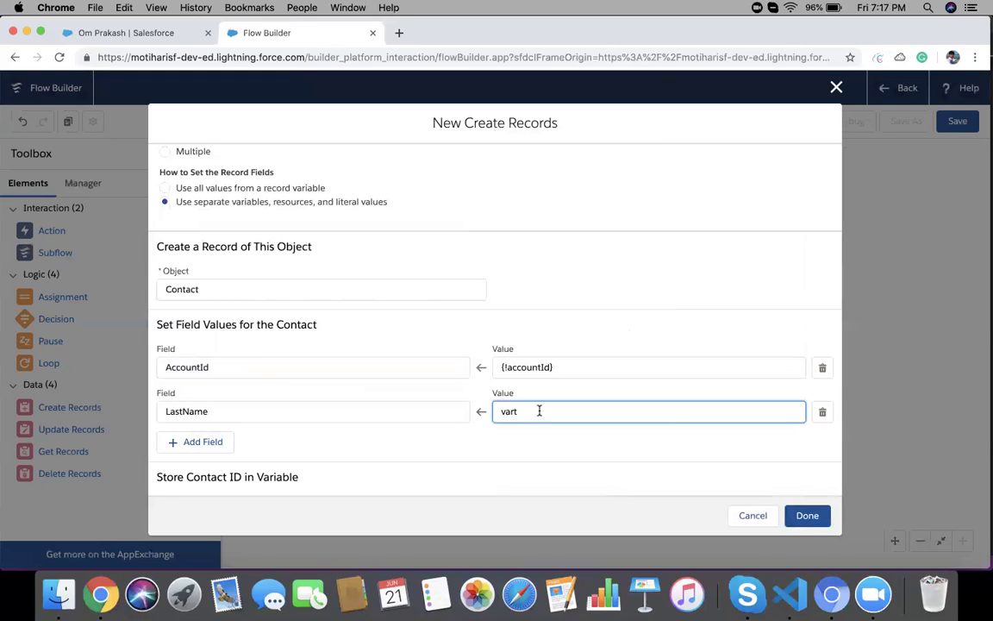
{"action": "key", "text": "BackSpace"}
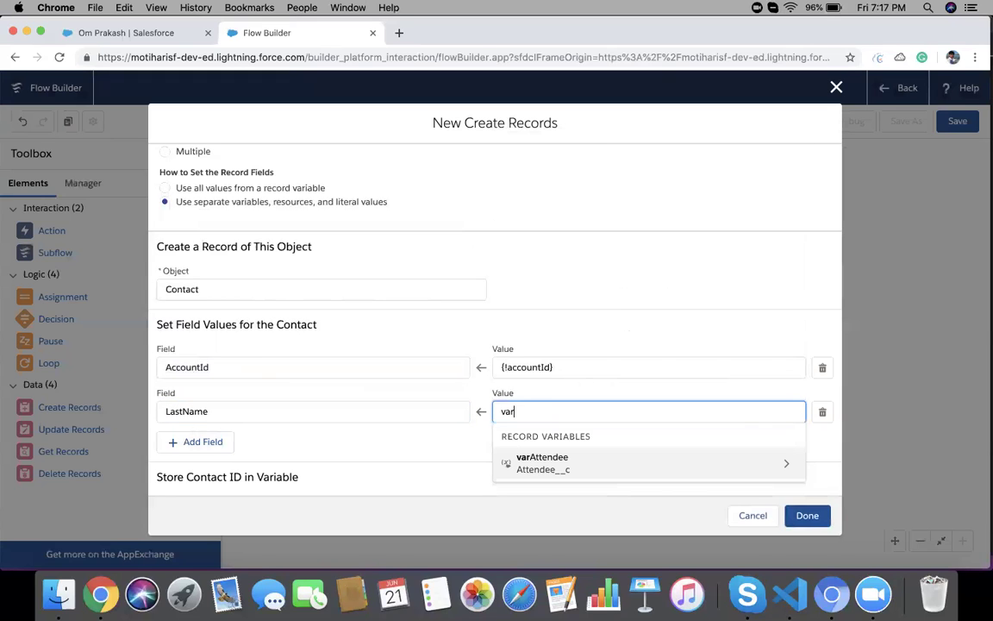
{"action": "left_click", "coordinate": [541, 463]}
{"action": "type", "text": "nam"}
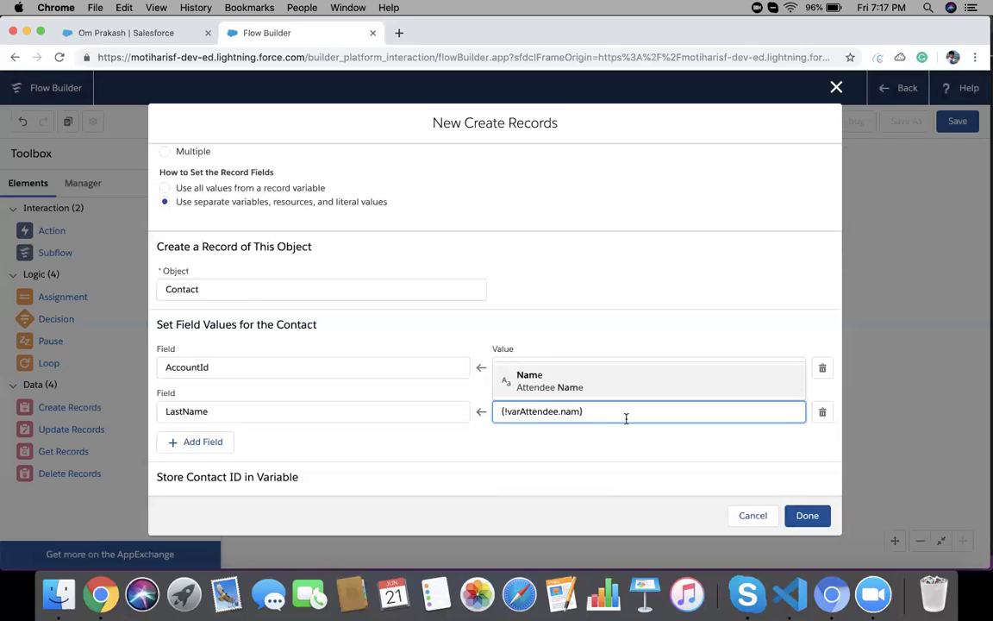
{"action": "left_click", "coordinate": [594, 383]}
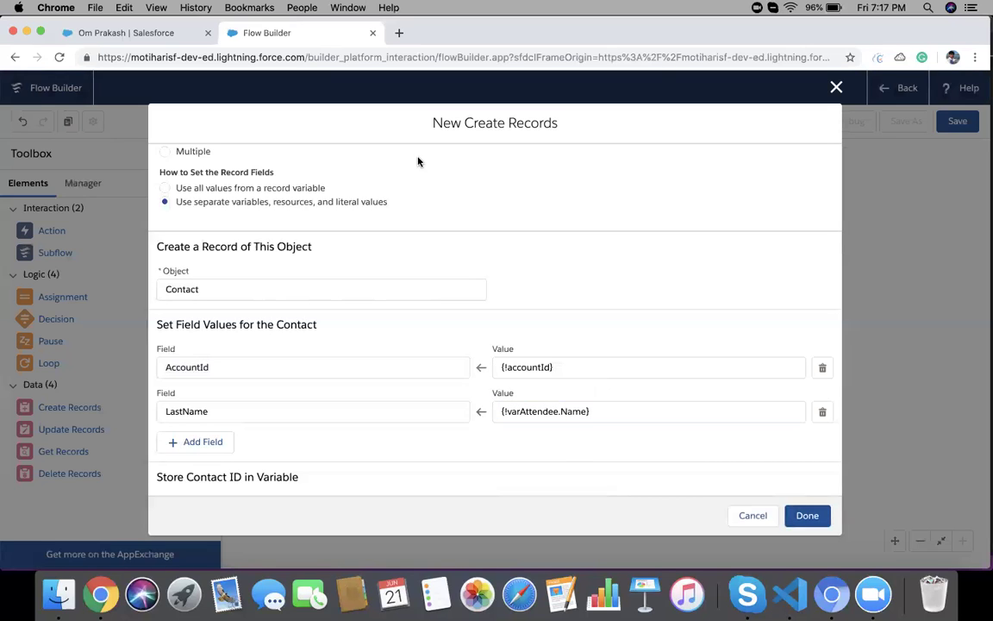
{"action": "left_click", "coordinate": [151, 32]}
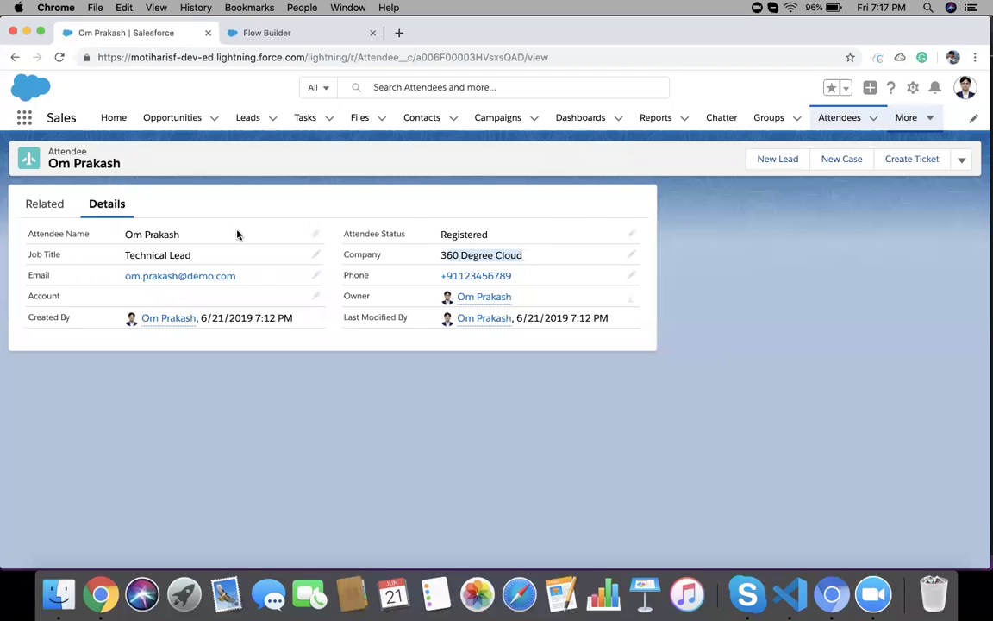
{"action": "left_click", "coordinate": [298, 34]}
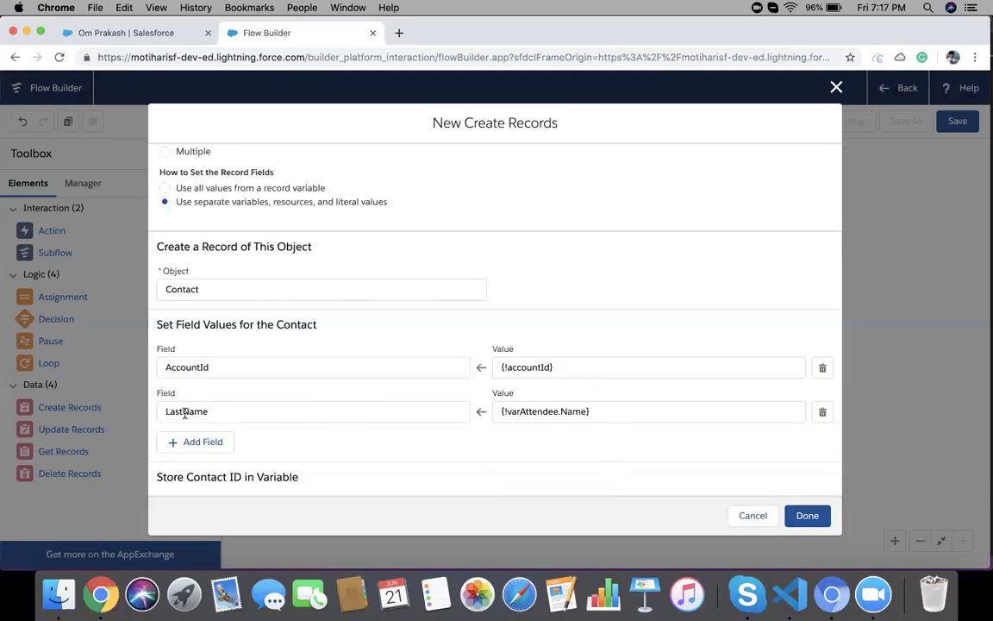
{"action": "left_click", "coordinate": [612, 412]}
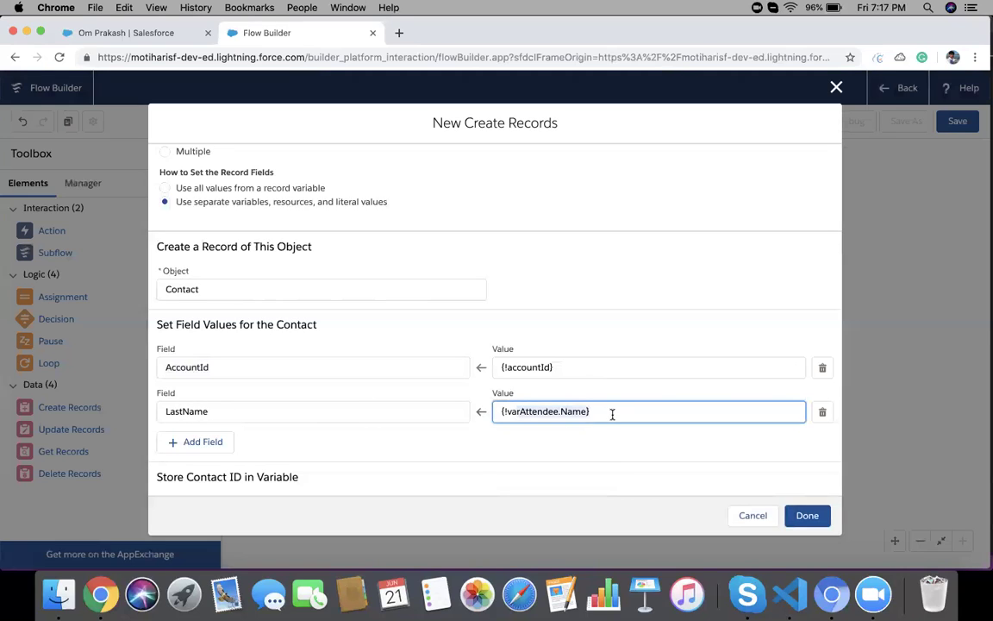
- Add the contact's Email field and set its value to {!varAttendee.Email__c}
{"action": "left_click", "coordinate": [202, 441]}
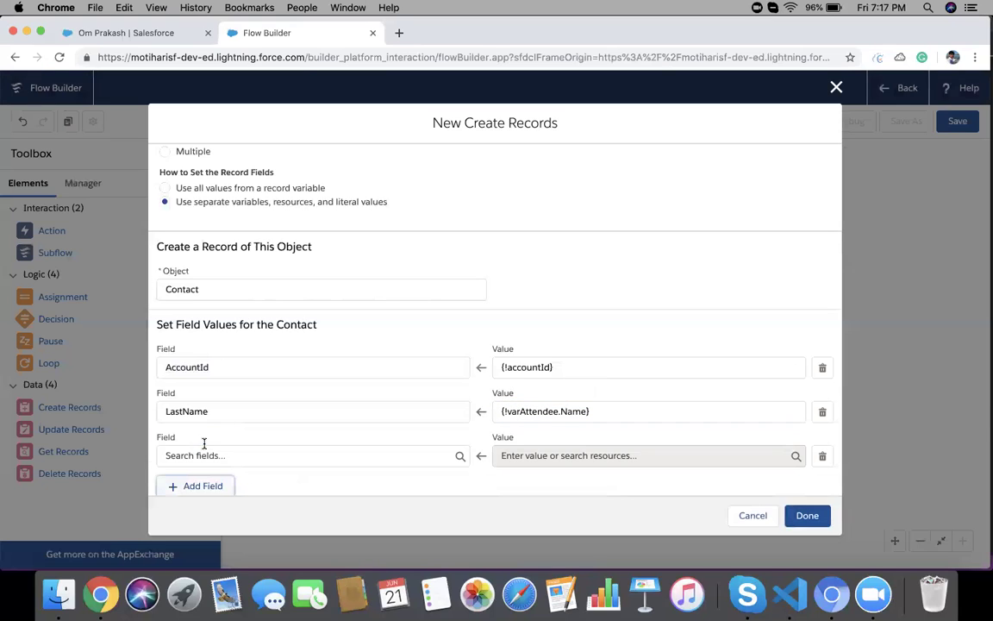
{"action": "left_click", "coordinate": [224, 459]}
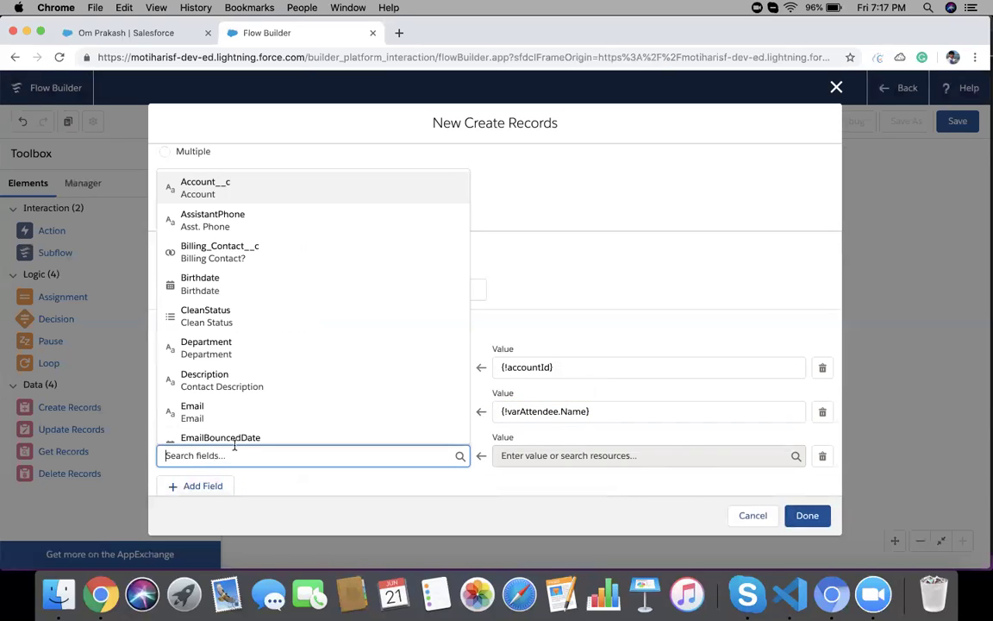
{"action": "left_click", "coordinate": [232, 409]}
{"action": "left_click", "coordinate": [580, 457]}
{"action": "type", "text": "att"}
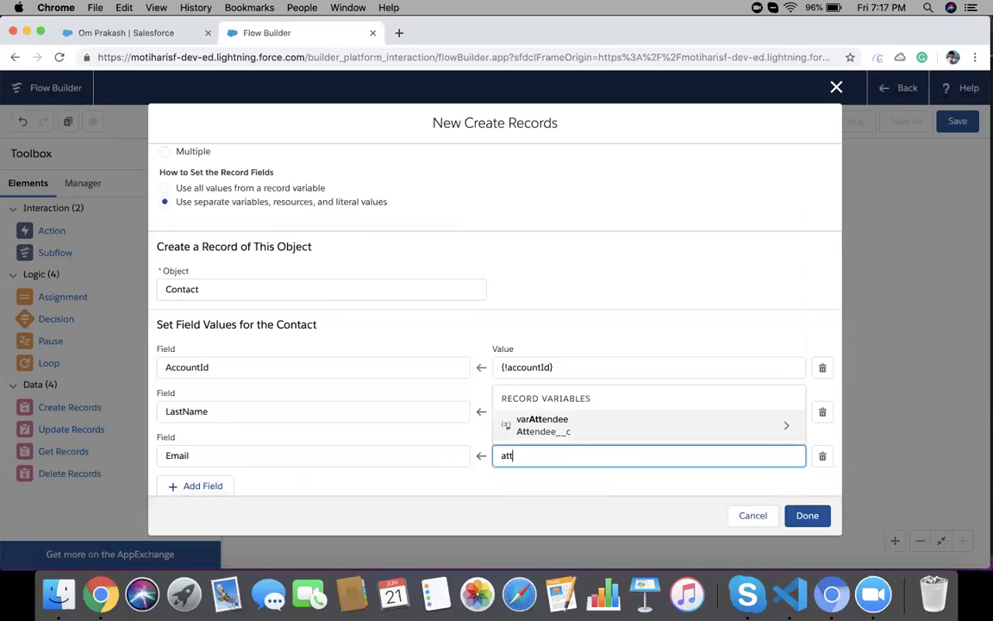
{"action": "left_click", "coordinate": [583, 431]}
{"action": "type", "text": "en"}
{"action": "key", "text": "BackSpace"}
{"action": "type", "text": "m"}
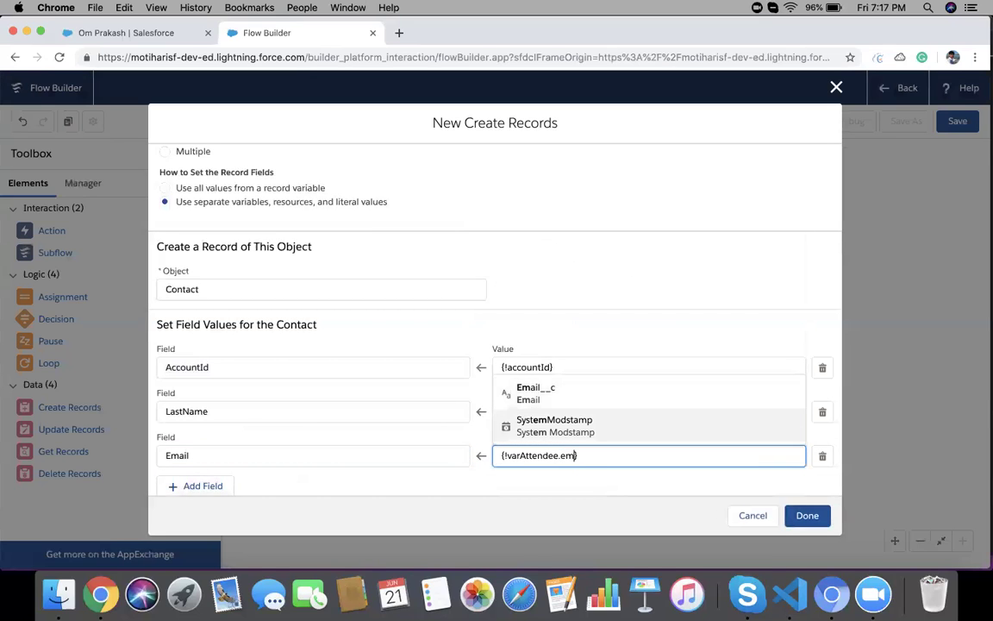
{"action": "left_click", "coordinate": [581, 389]}
- Add the contact's Phone field and set its value to {!varAttendee.Phone__c}
{"action": "left_click", "coordinate": [215, 485]}
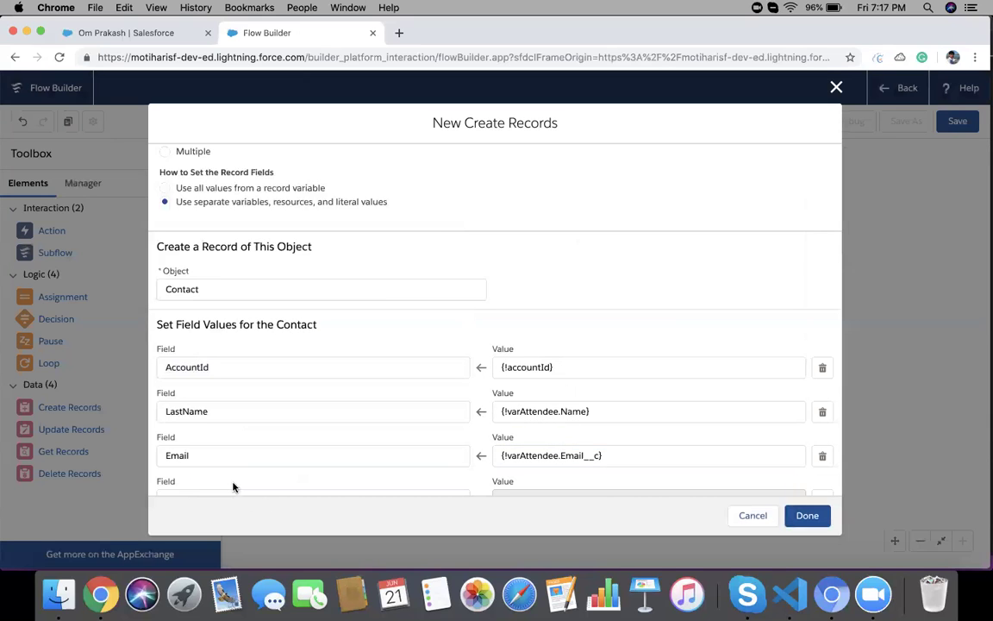
{"action": "scroll", "coordinate": [233, 489], "scroll_direction": "down", "scroll_amount": 1}
{"action": "left_click", "coordinate": [210, 445]}
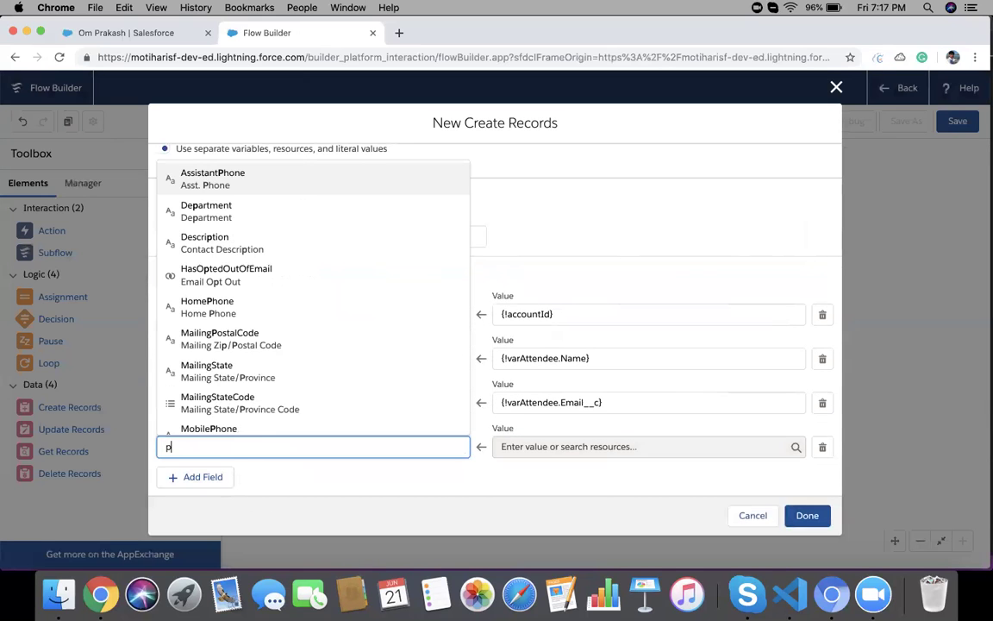
{"action": "type", "text": "phon"}
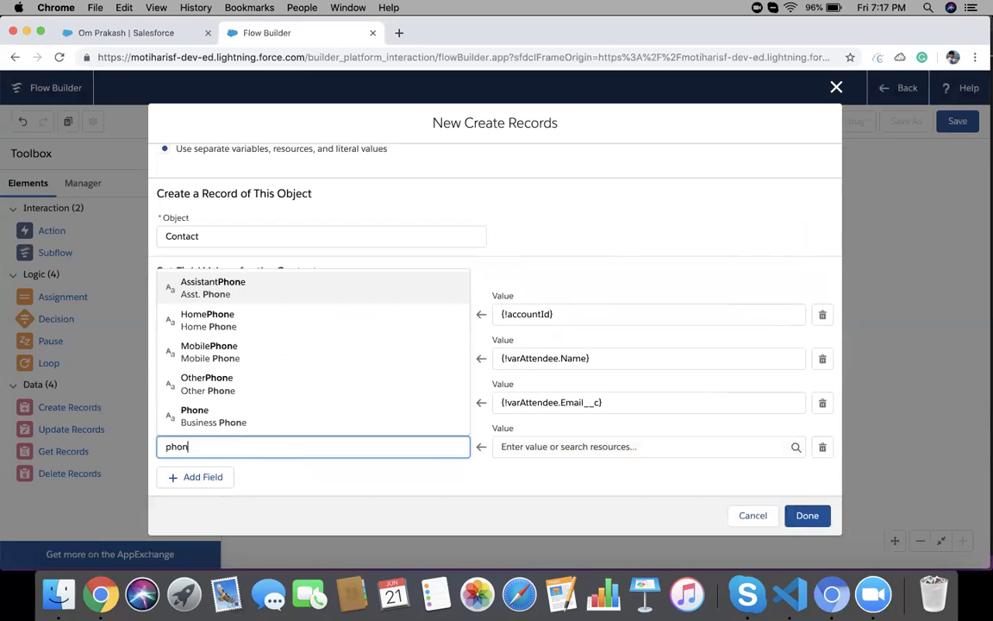
{"action": "left_click", "coordinate": [229, 418]}
{"action": "left_click", "coordinate": [572, 445]}
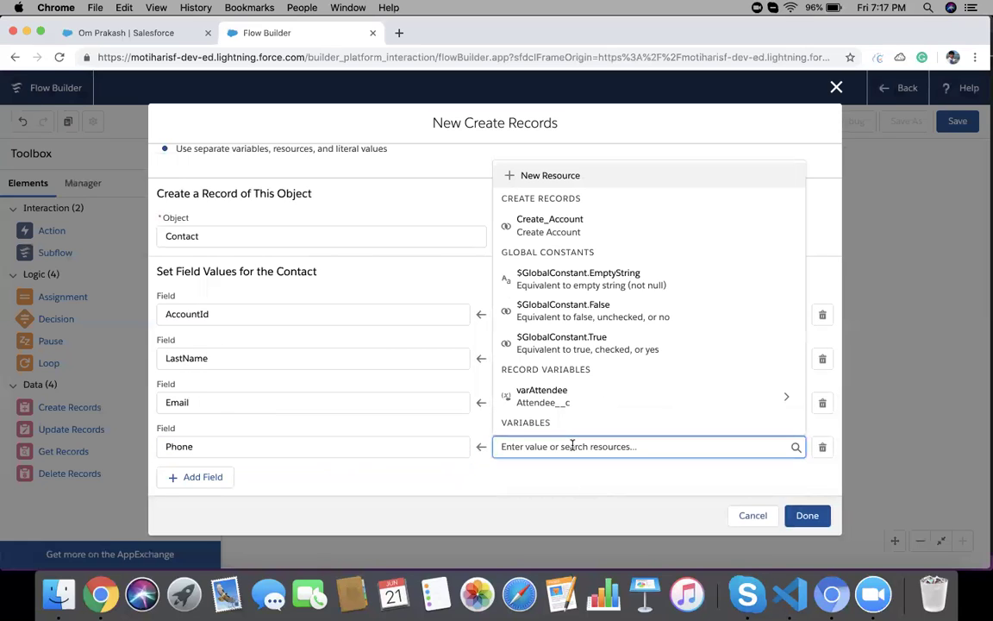
{"action": "type", "text": "att"}
{"action": "left_click", "coordinate": [578, 414]}
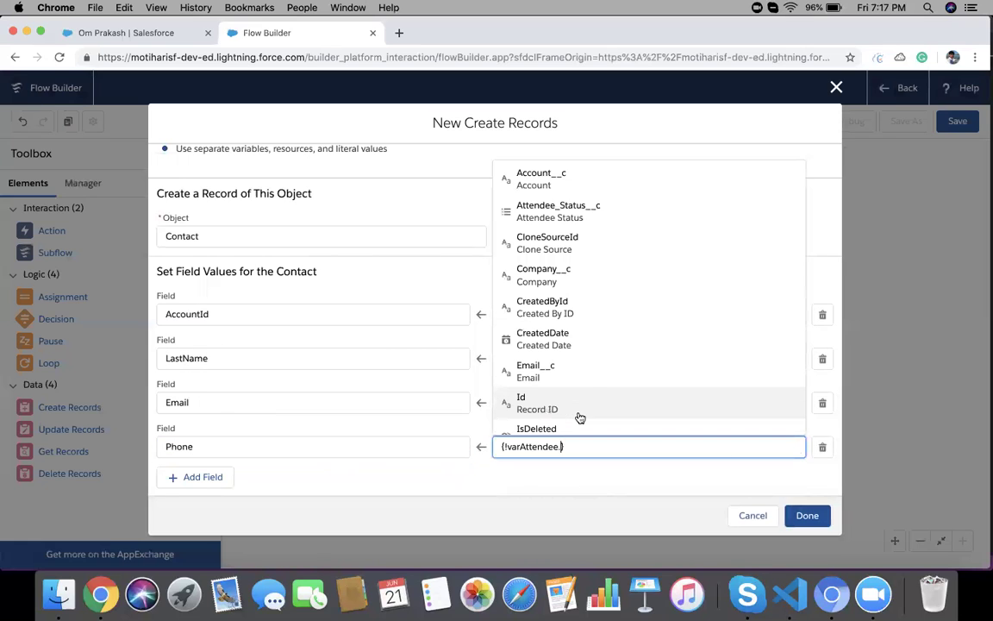
{"action": "type", "text": "pho"}
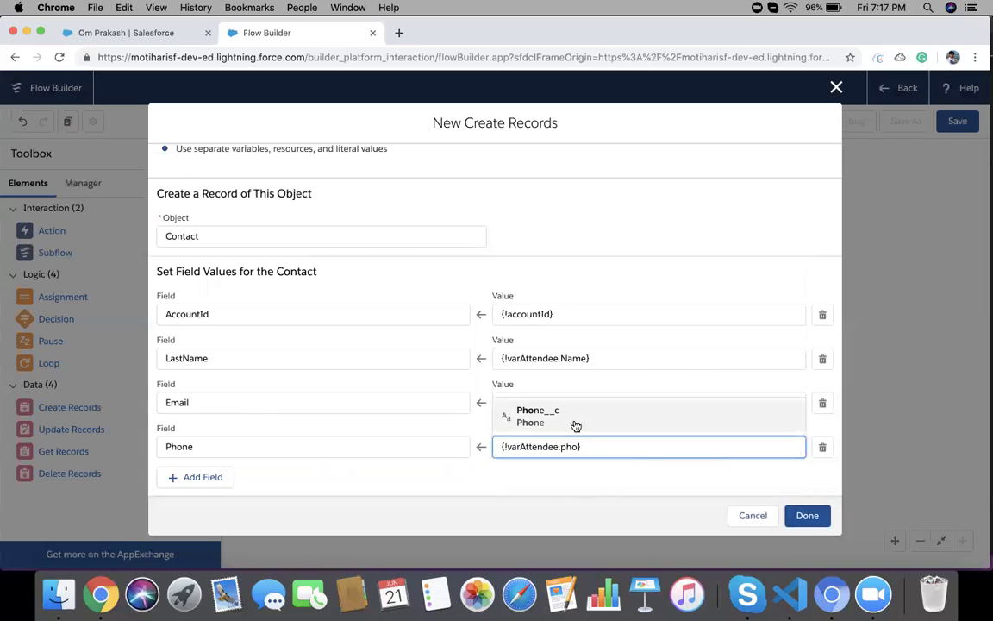
{"action": "left_click", "coordinate": [530, 407]}
- Add the contact's Title field and set its value to {!varAttendee.Job_Title__c}
{"action": "scroll", "coordinate": [235, 423], "scroll_direction": "down", "scroll_amount": 2}
{"action": "left_click", "coordinate": [209, 420]}
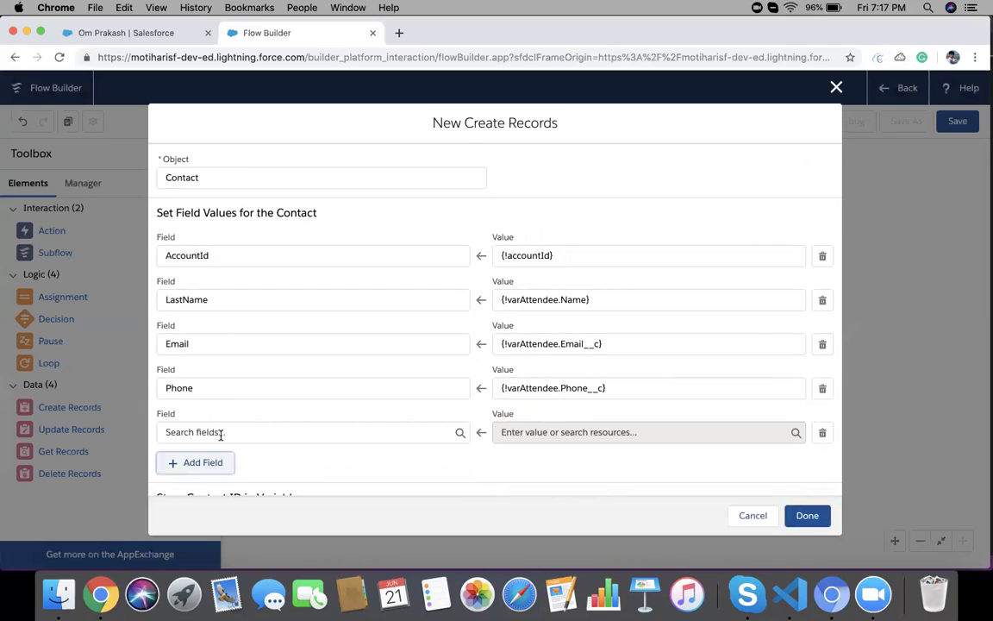
{"action": "left_click", "coordinate": [218, 432]}
{"action": "type", "text": "tit"}
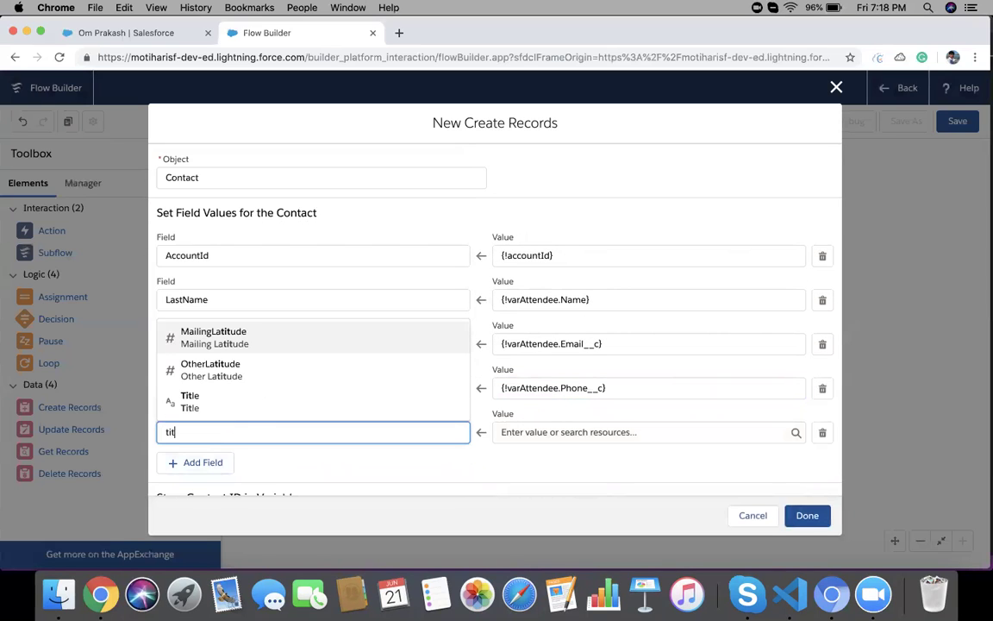
{"action": "left_click", "coordinate": [235, 399]}
{"action": "left_click", "coordinate": [563, 429]}
{"action": "type", "text": "va"}
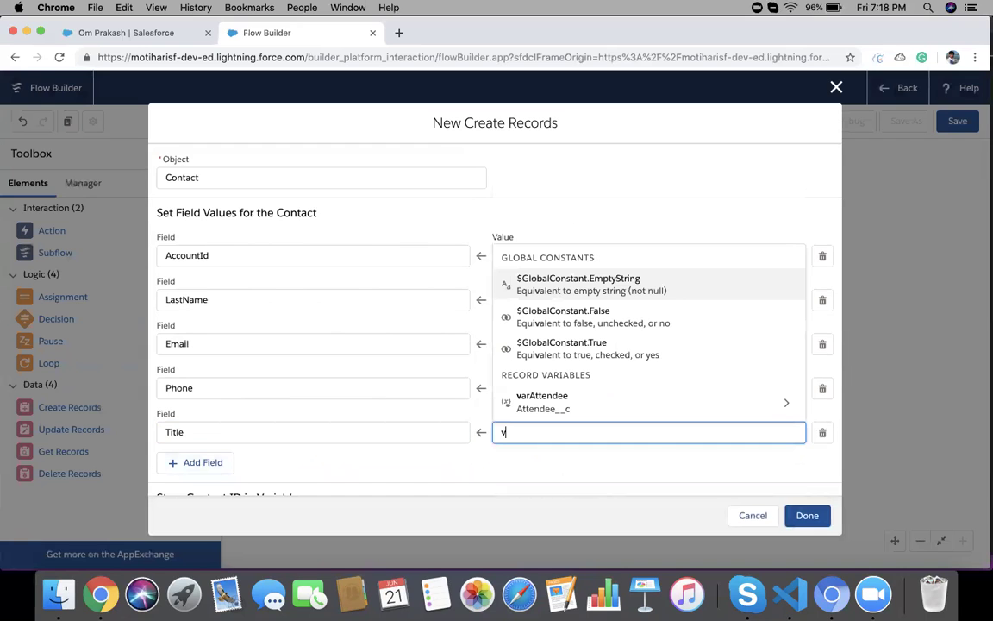
{"action": "left_click", "coordinate": [581, 401]}
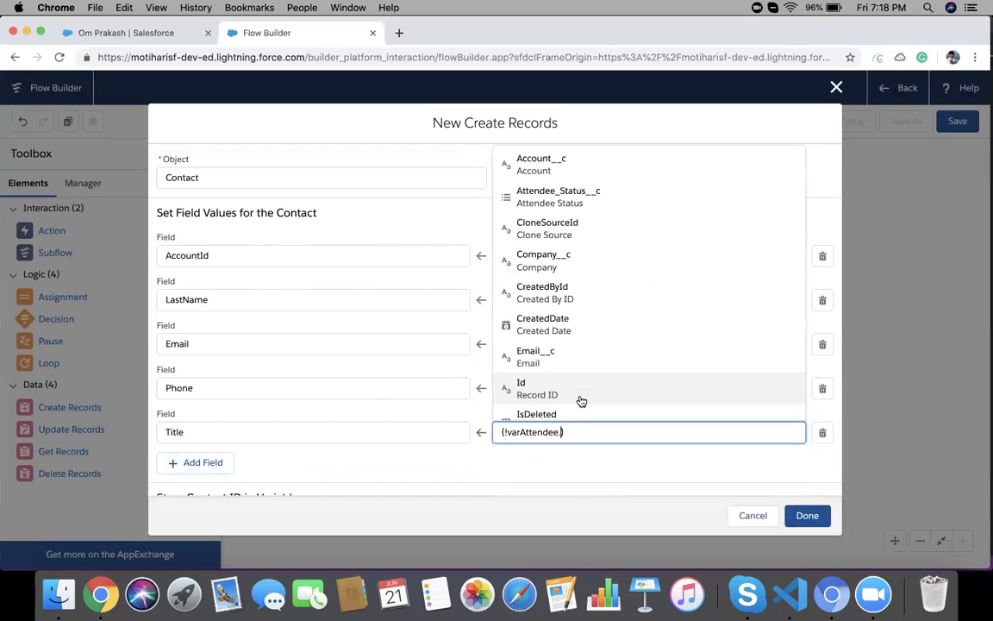
{"action": "type", "text": "job"}
{"action": "left_click", "coordinate": [616, 403]}
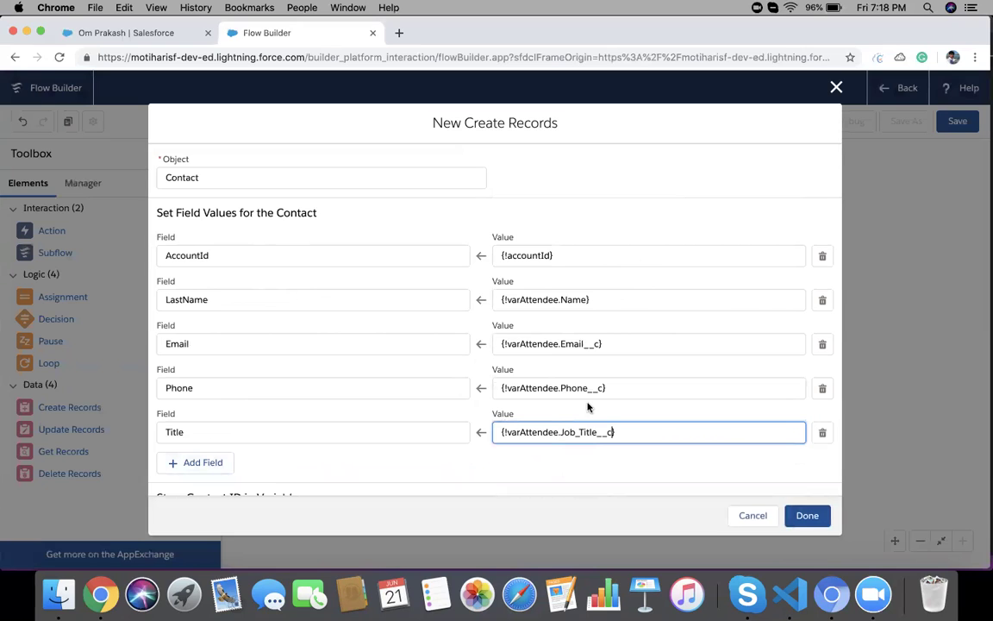
- Review the contact's field mappings, the AccountId value and the option to store the contact ID in a variable
{"action": "scroll", "coordinate": [481, 420], "scroll_direction": "down", "scroll_amount": 3}
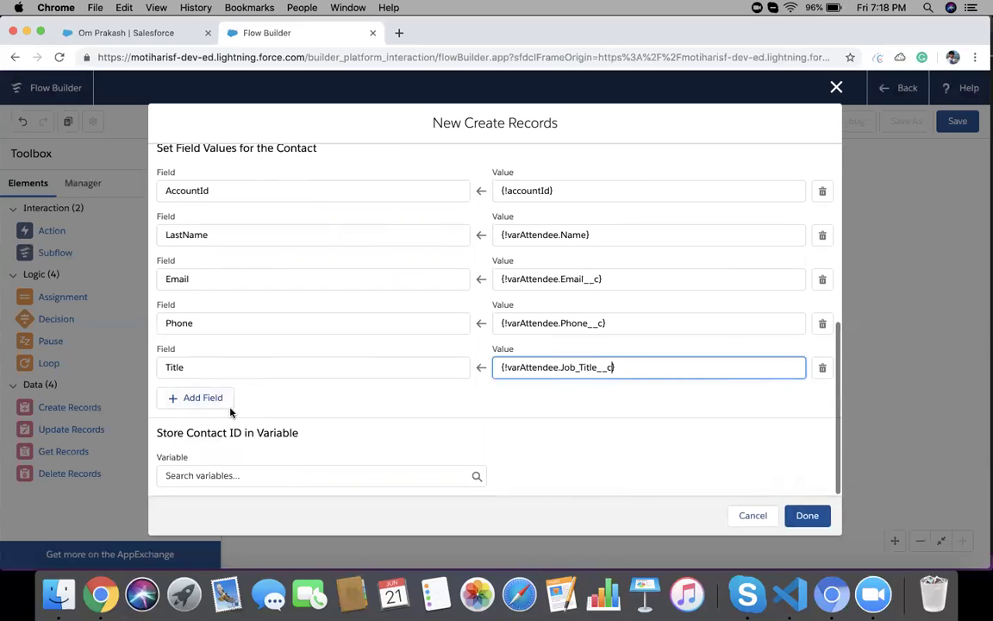
{"action": "left_click", "coordinate": [173, 235]}
{"action": "left_click", "coordinate": [261, 207]}
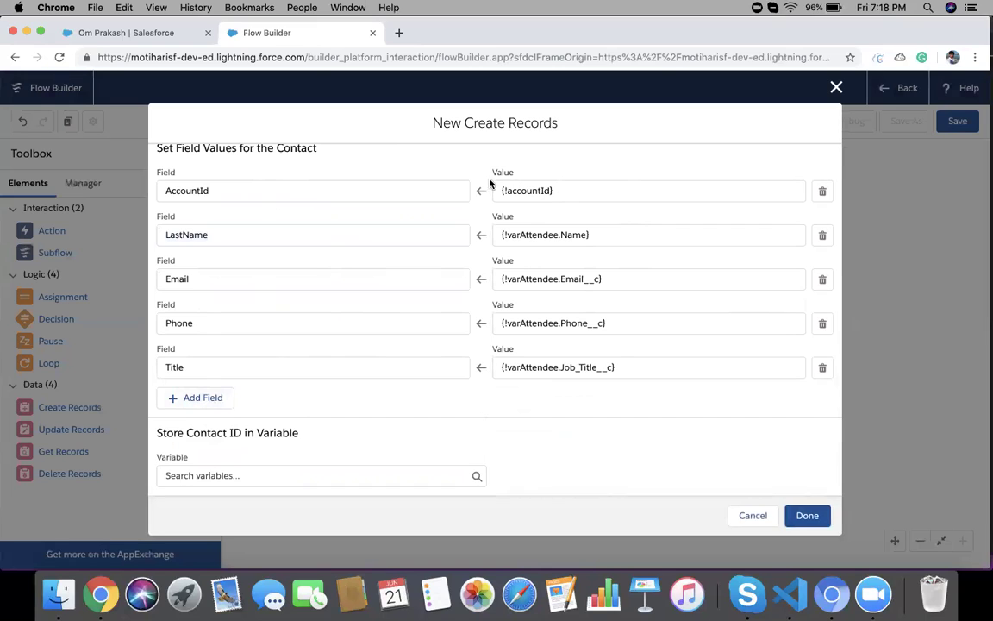
{"action": "left_click", "coordinate": [514, 189]}
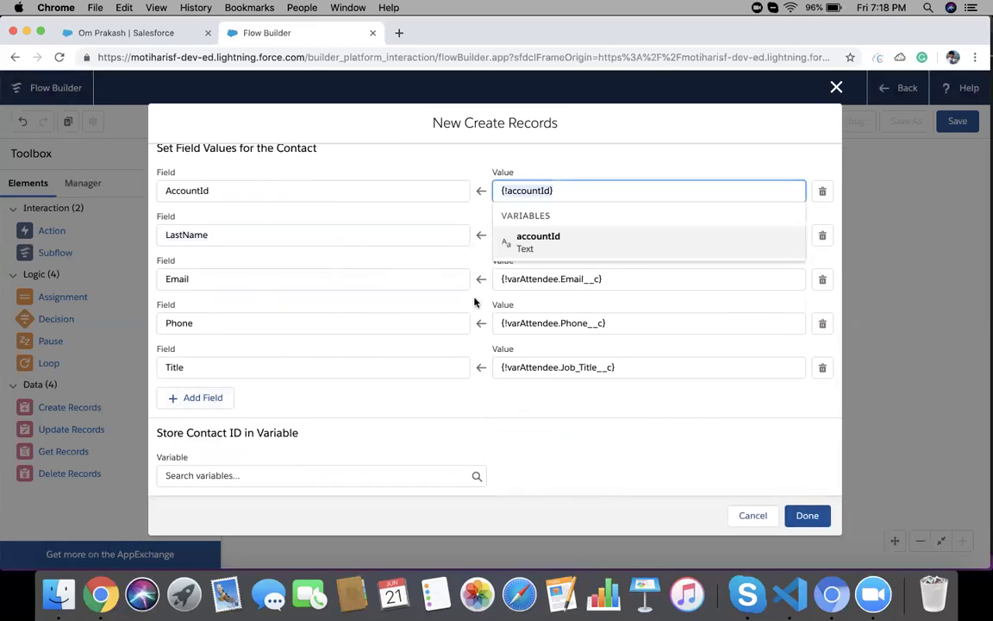
{"action": "left_click", "coordinate": [523, 397]}
{"action": "left_click", "coordinate": [272, 469]}
{"action": "left_click", "coordinate": [216, 433]}
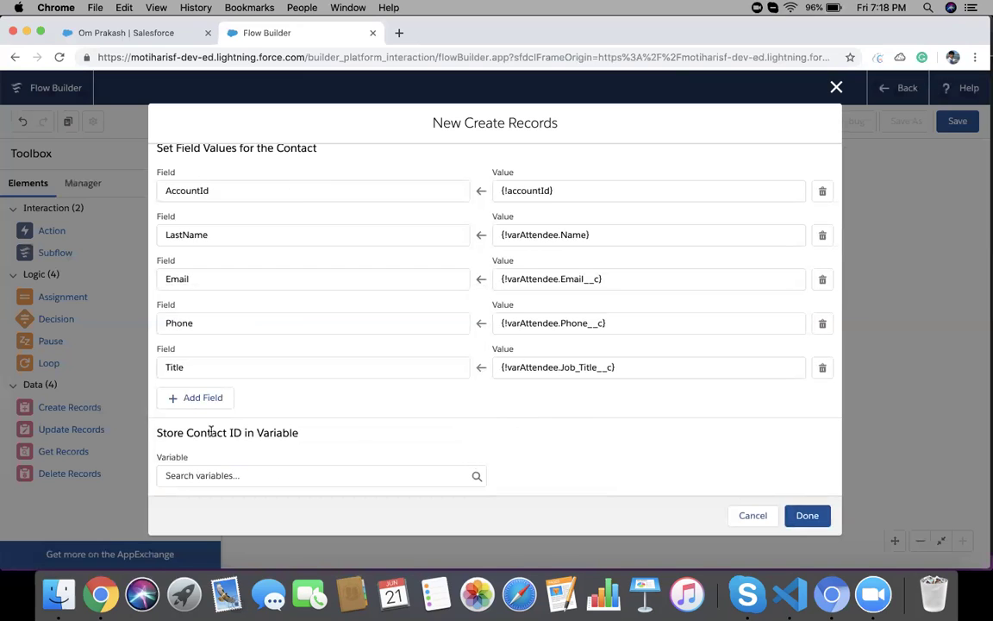
{"action": "left_click_drag", "start_coordinate": [206, 433], "coordinate": [323, 434]}
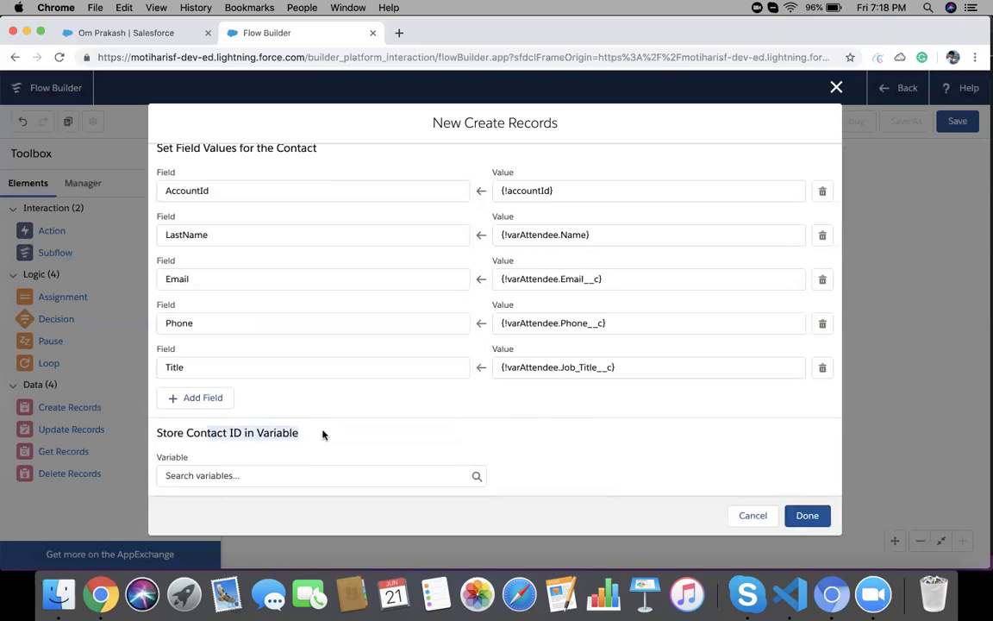
{"action": "left_click", "coordinate": [349, 437]}
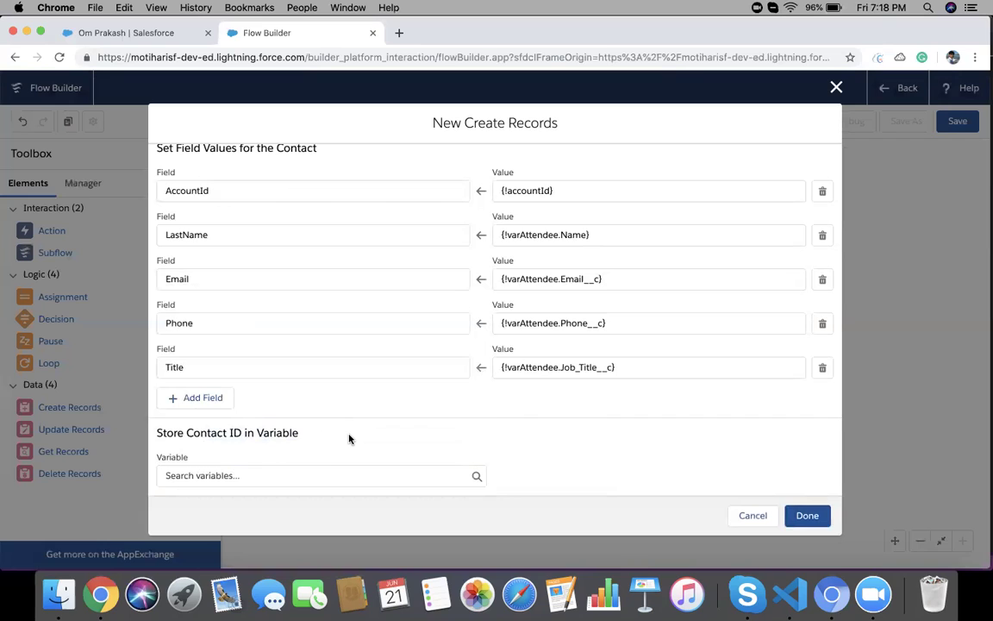
{"action": "left_click_drag", "start_coordinate": [349, 438], "coordinate": [191, 437]}
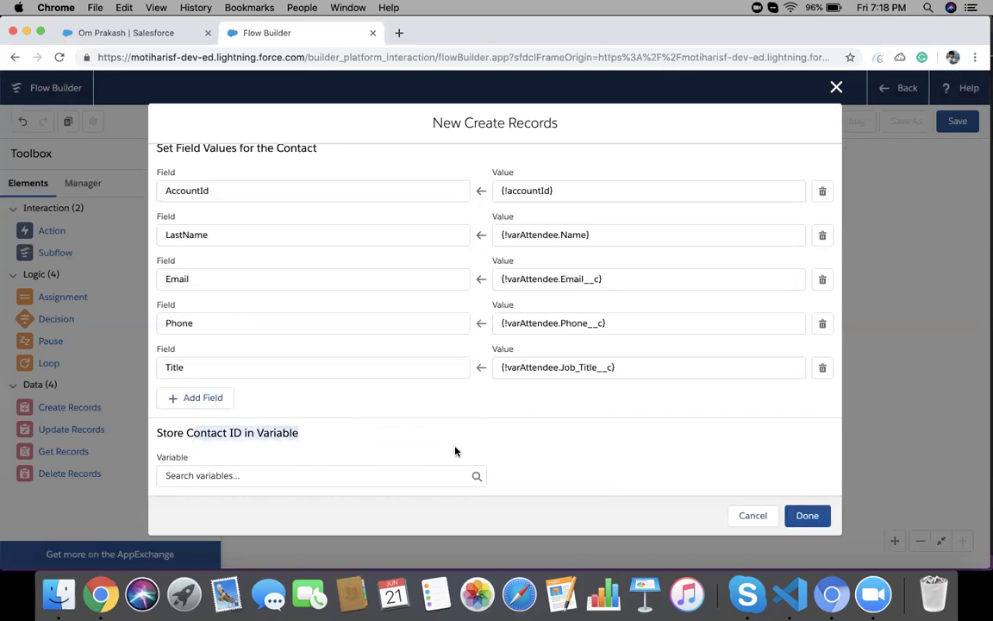
- Finish the Create contact element and arrange Create Account and Create contact side by side below Start
{"action": "left_click", "coordinate": [807, 515]}
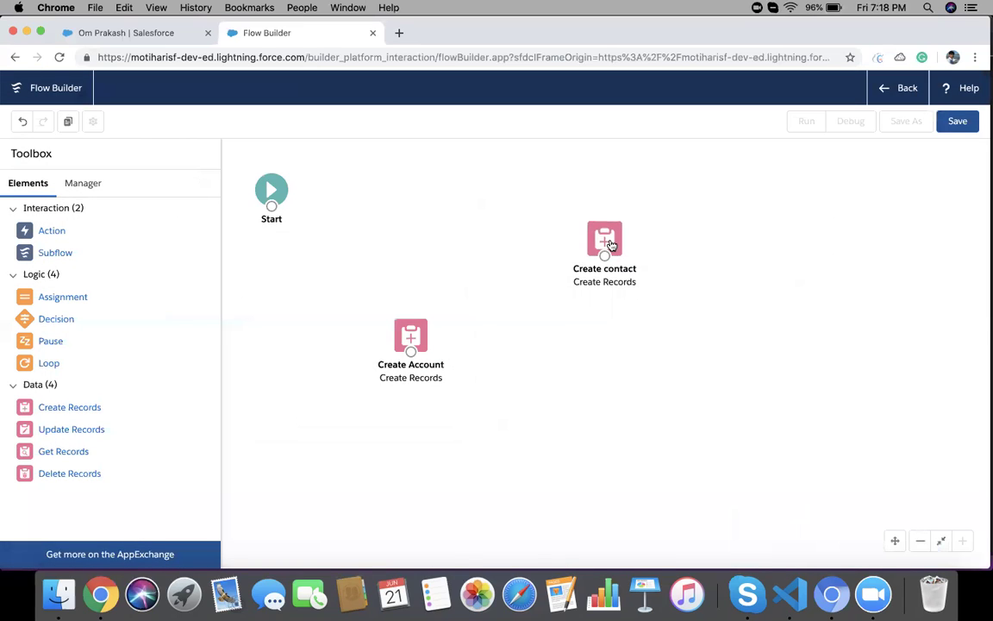
{"action": "left_click_drag", "start_coordinate": [604, 243], "coordinate": [604, 339]}
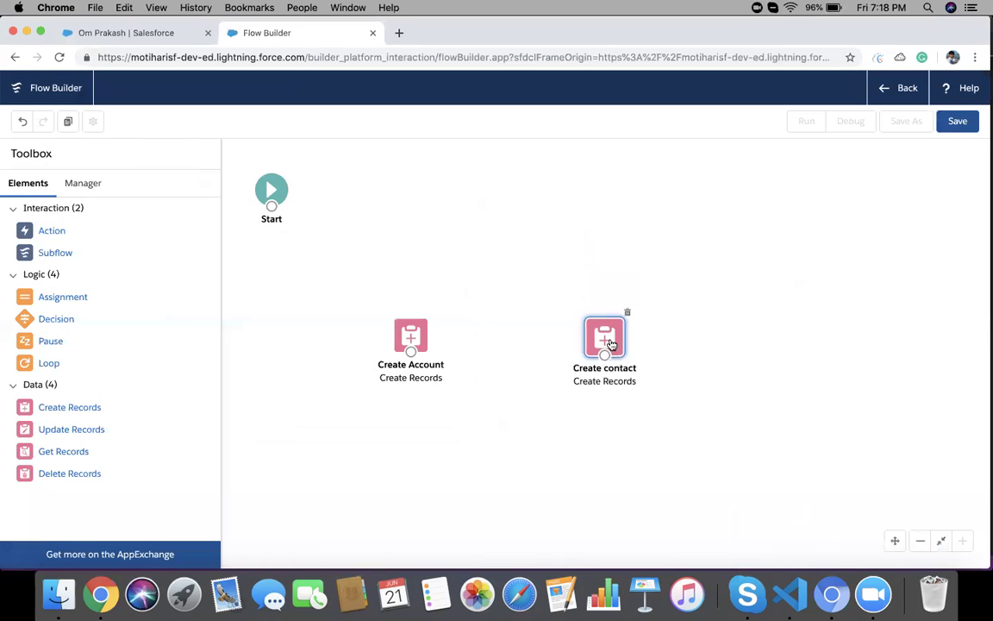
{"action": "left_click_drag", "start_coordinate": [395, 336], "coordinate": [349, 346]}
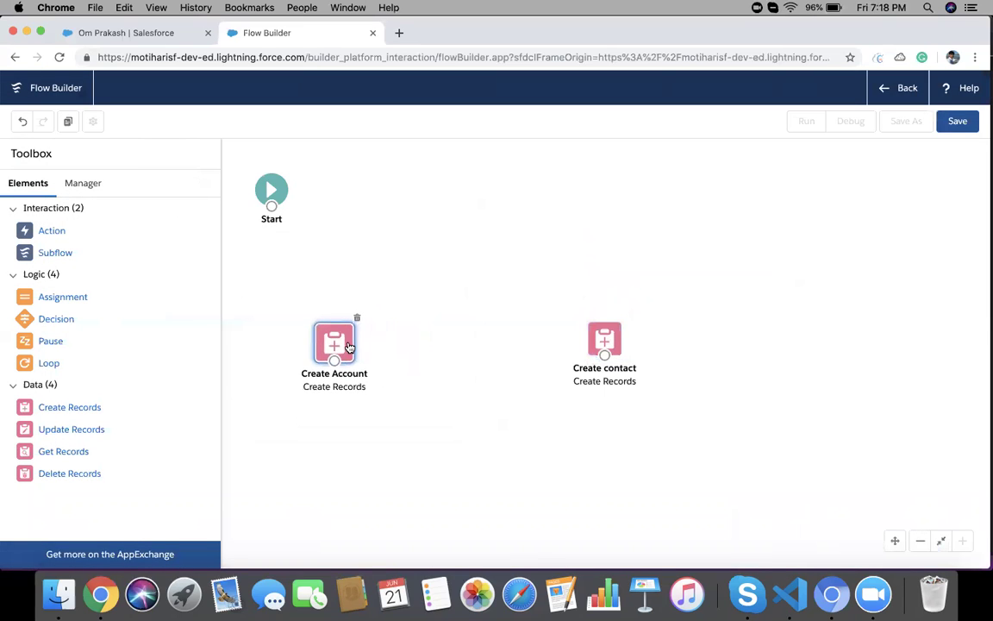
{"action": "left_click_drag", "start_coordinate": [588, 338], "coordinate": [508, 336]}
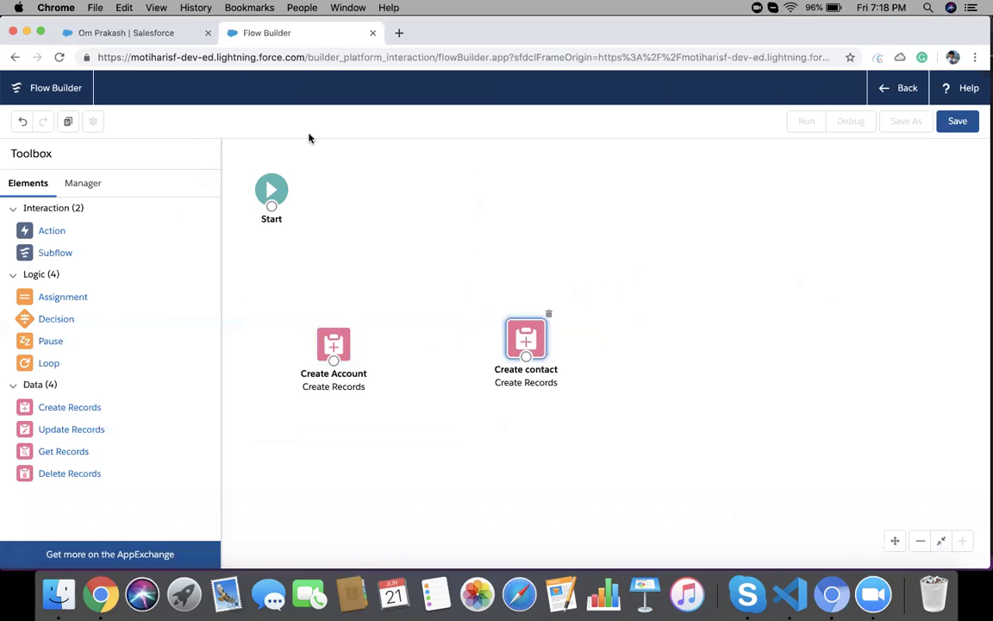
- Check the Account field on the attendee record, and return to the flow
{"action": "left_click", "coordinate": [168, 34]}
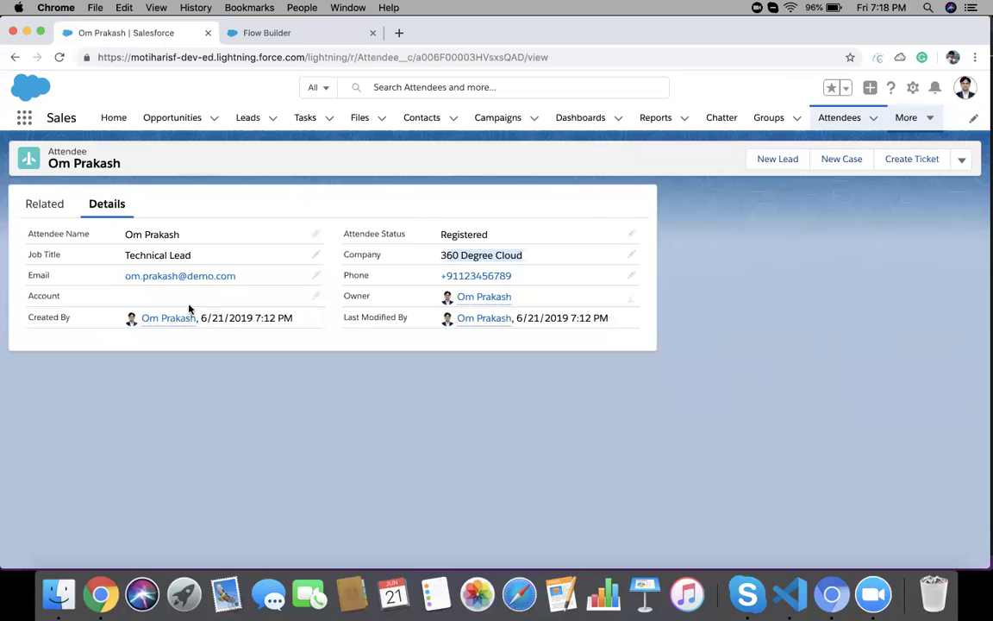
{"action": "left_click", "coordinate": [26, 293]}
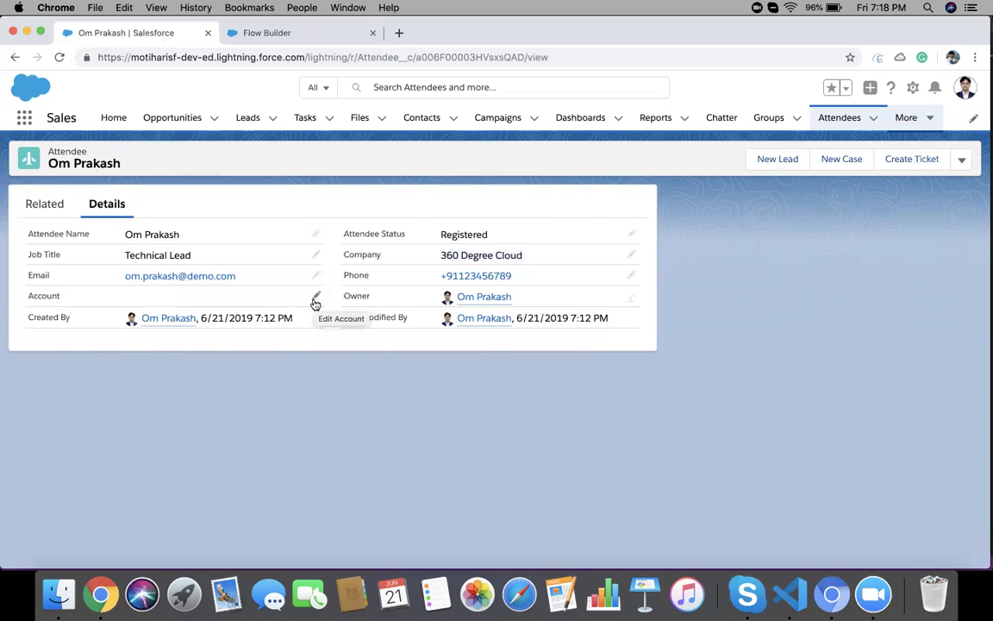
{"action": "left_click", "coordinate": [270, 33]}
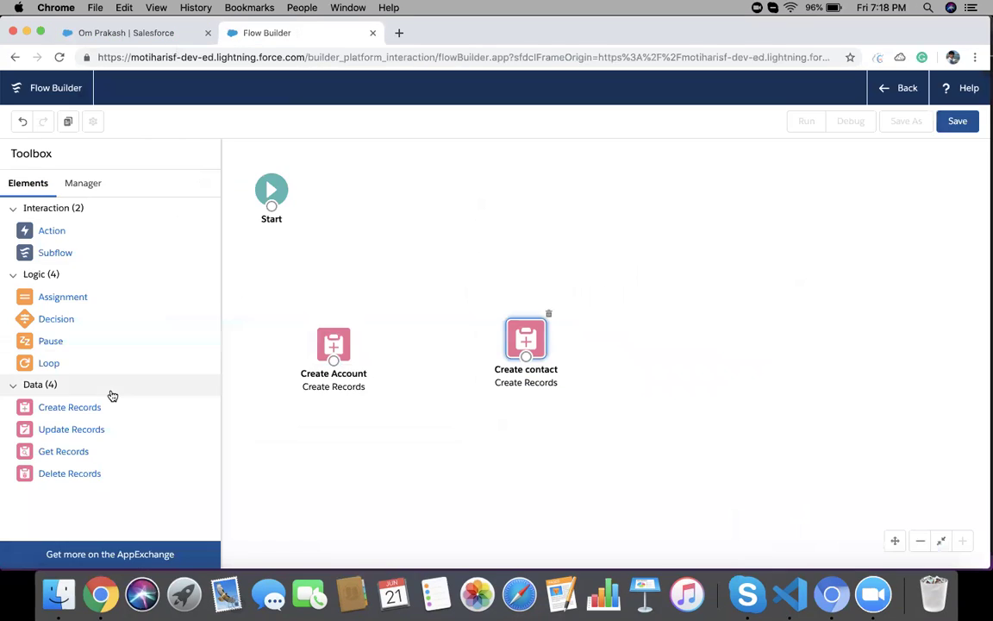
- Add an Assignment element beside Create contact and label it assign Account id to Attendees account field
{"action": "left_click_drag", "start_coordinate": [57, 304], "coordinate": [748, 291]}
{"action": "left_click", "coordinate": [310, 241]}
{"action": "type", "text": "assign Account id to Atten"}
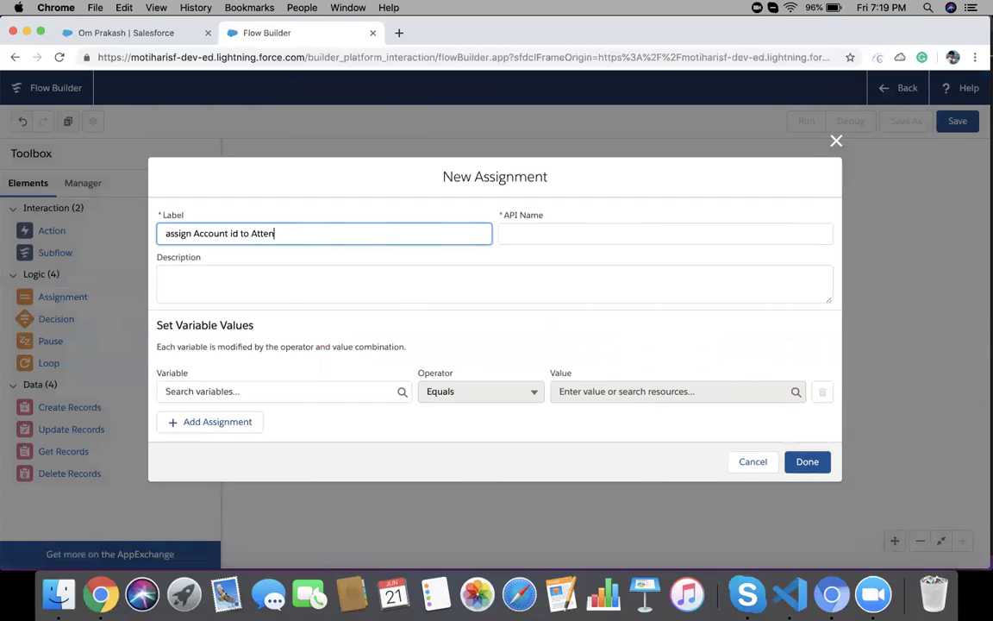
{"action": "type", "text": "es"}
{"action": "type", "text": " reco"}
{"action": "key", "text": "BackSpace"}
{"action": "key", "text": "BackSpace"}
{"action": "key", "text": "BackSpace"}
{"action": "type", "text": "ld"}
{"action": "key", "text": "Tab"}
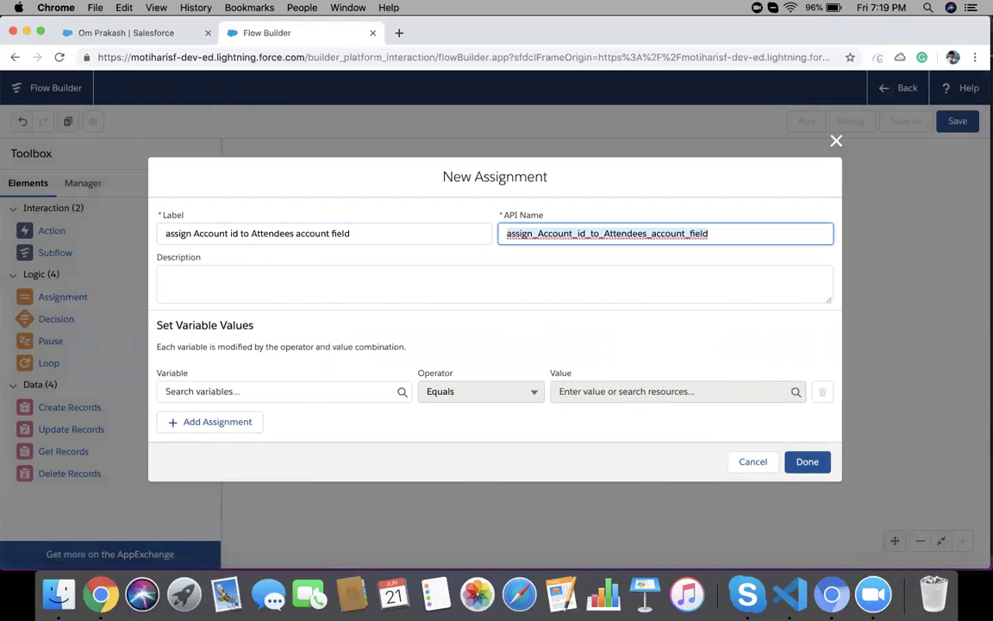
- Set the assignment's variable to {!varAttendee.Account__c} and check it against the attendee record
{"action": "left_click", "coordinate": [256, 391]}
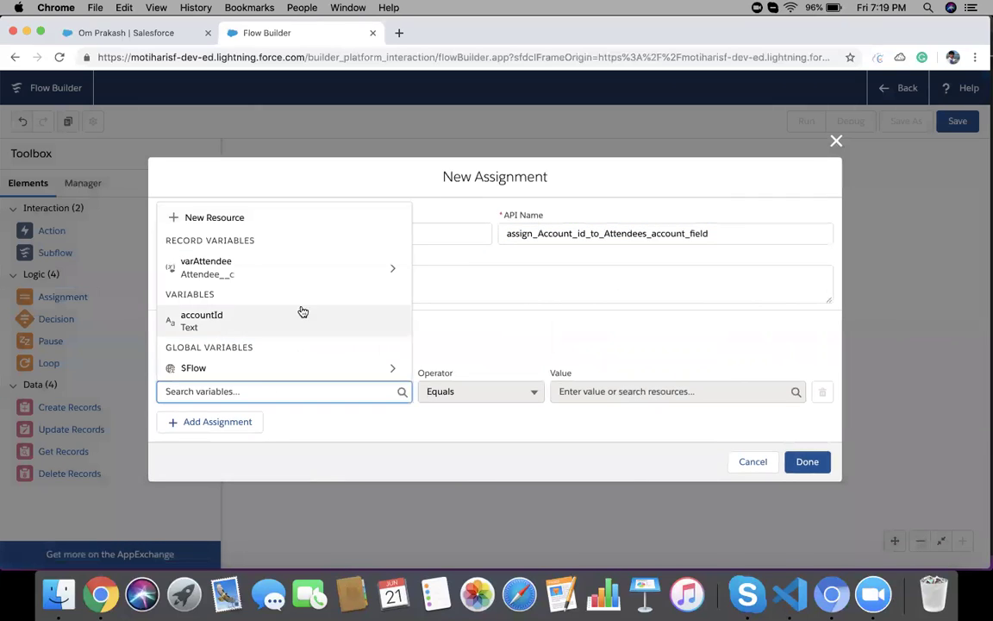
{"action": "left_click", "coordinate": [269, 271]}
{"action": "type", "text": "acc"}
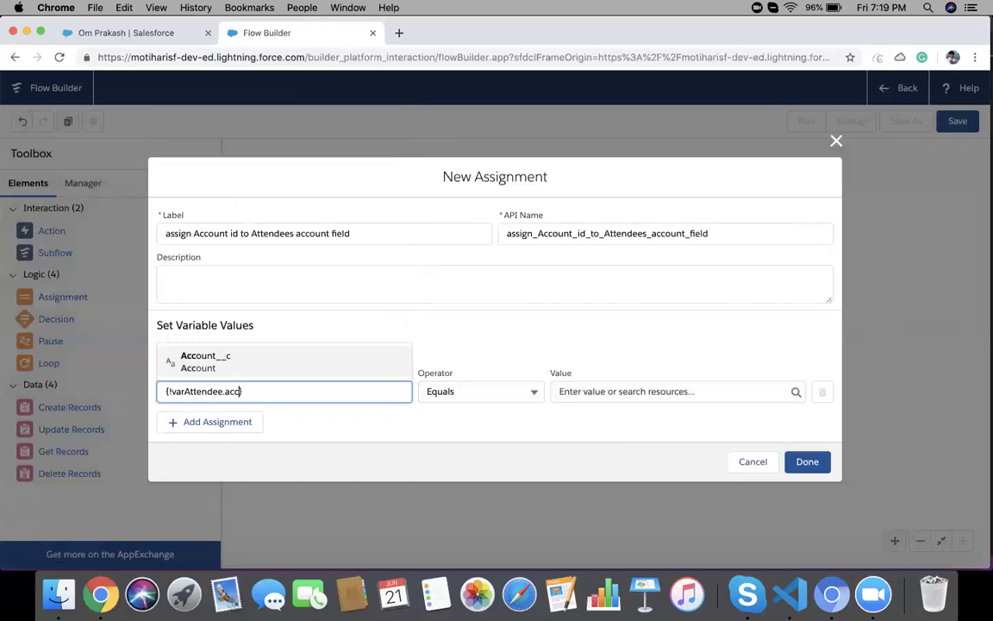
{"action": "left_click", "coordinate": [231, 359]}
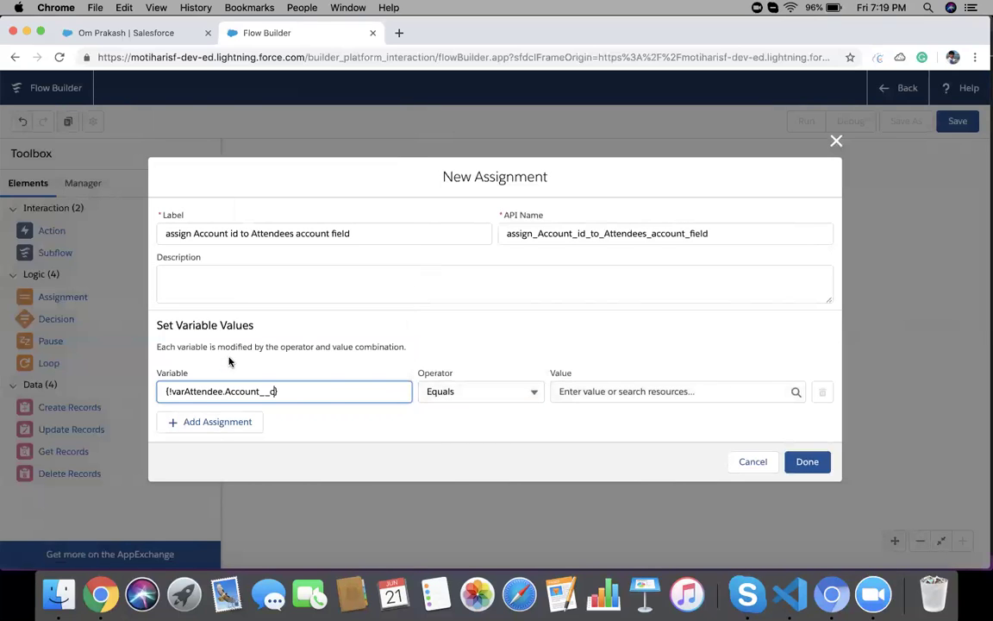
{"action": "left_click", "coordinate": [159, 33]}
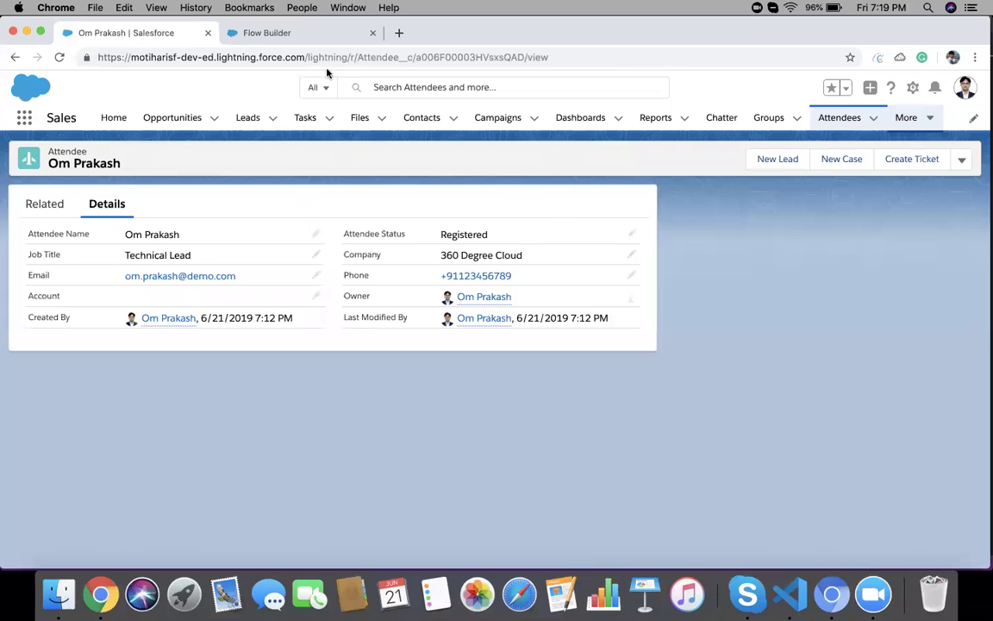
{"action": "left_click", "coordinate": [292, 32]}
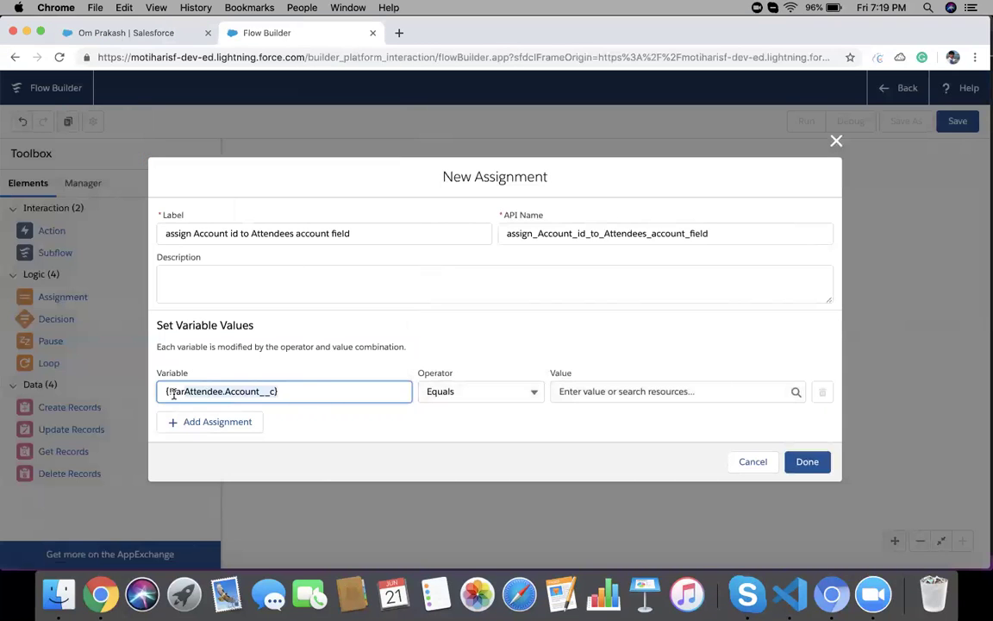
{"action": "left_click", "coordinate": [281, 390]}
- Set the assignment's value to the {!accountId} variable
{"action": "left_click", "coordinate": [596, 392]}
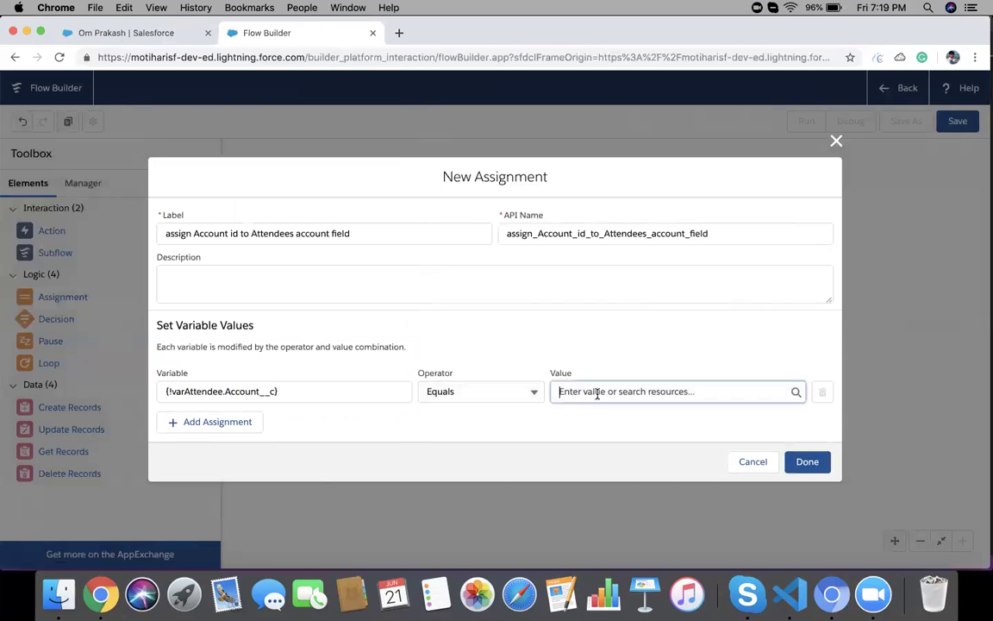
{"action": "type", "text": "acc"}
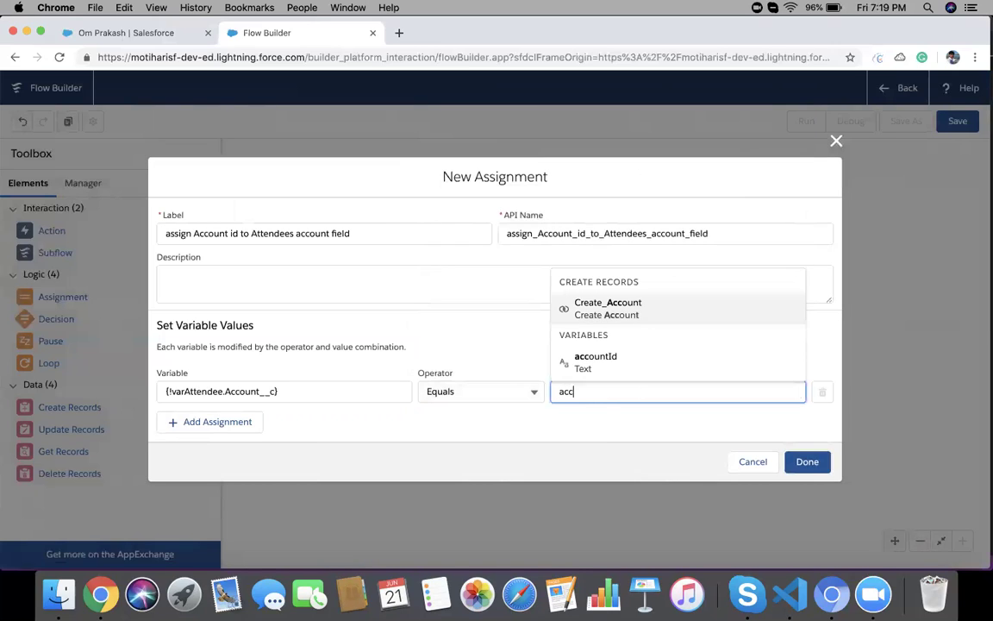
{"action": "left_click", "coordinate": [616, 371]}
{"action": "left_click", "coordinate": [495, 353]}
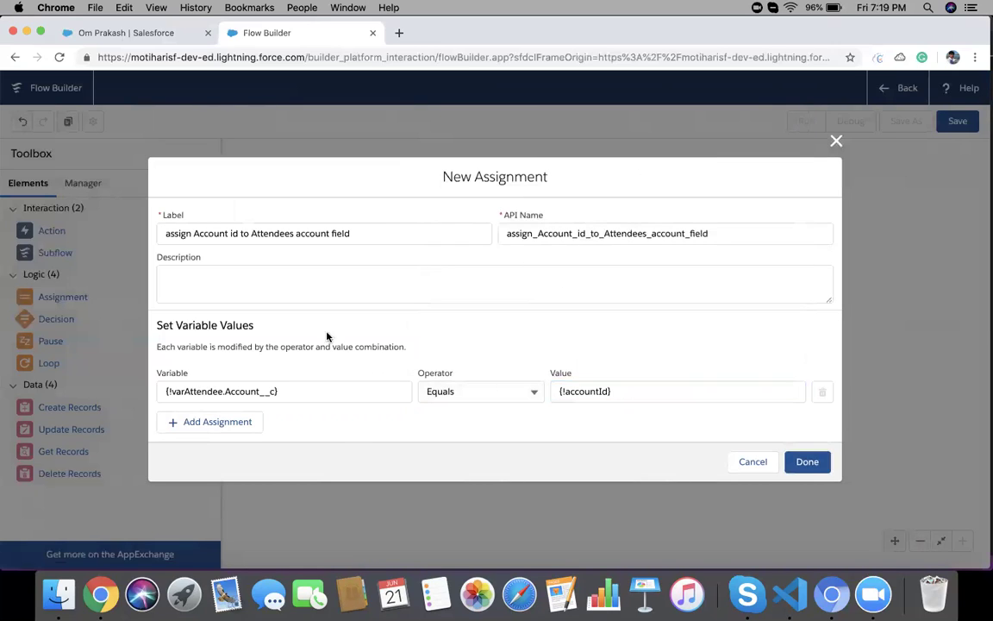
- Finish the assignment and add an Update Records element labelled update the attendee
{"action": "left_click", "coordinate": [808, 461]}
{"action": "left_click_drag", "start_coordinate": [69, 429], "coordinate": [616, 222]}
{"action": "type", "text": "up"}
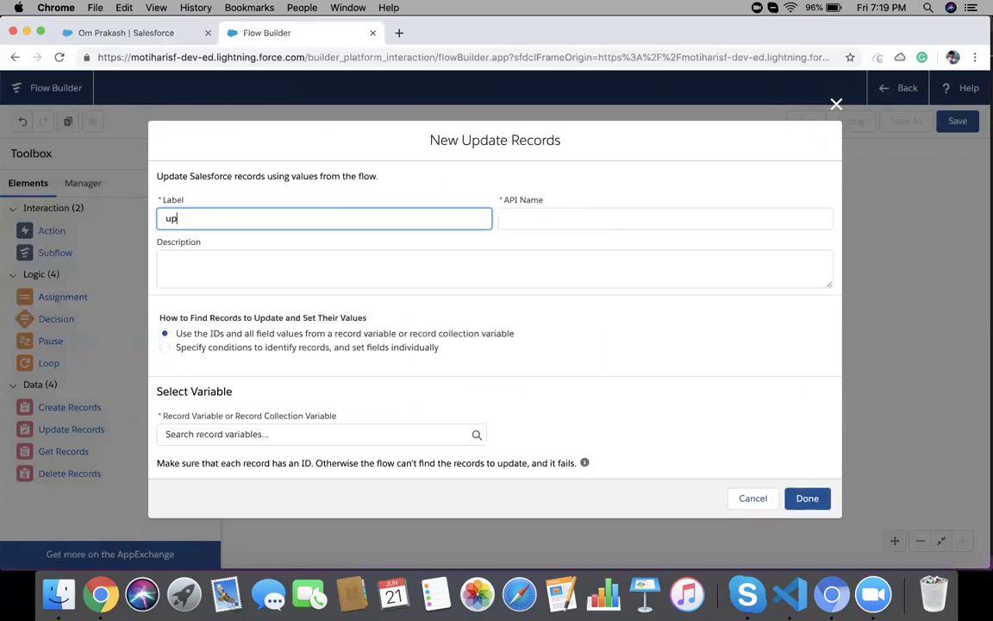
{"action": "type", "text": "date the attendee"}
{"action": "key", "text": "Tab"}
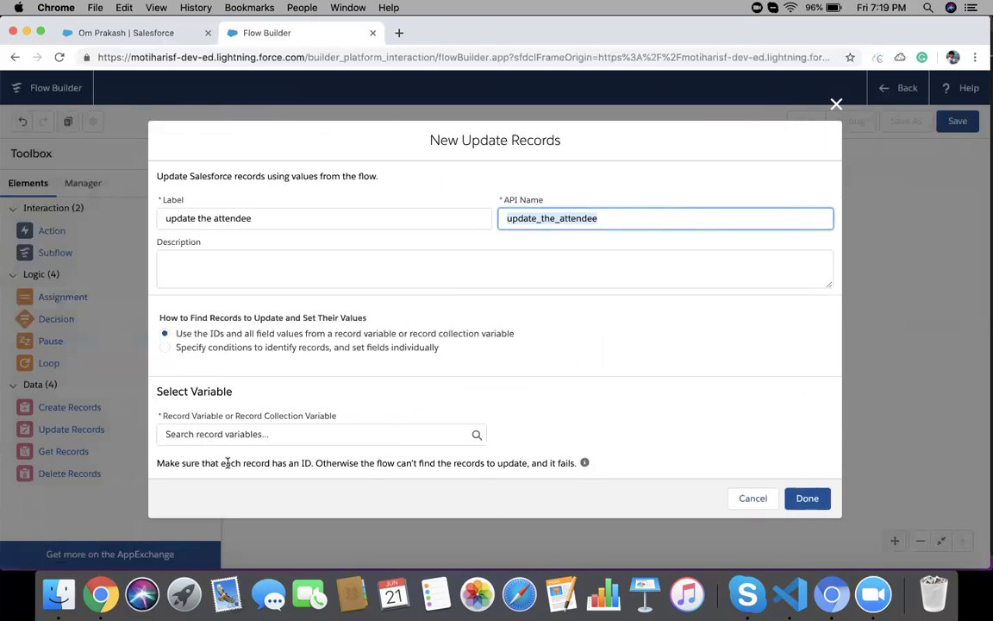
- Set the record variable to update to {!varAttendee}, and place the finished element between Create contact and the assignment
{"action": "left_click_drag", "start_coordinate": [231, 337], "coordinate": [481, 337]}
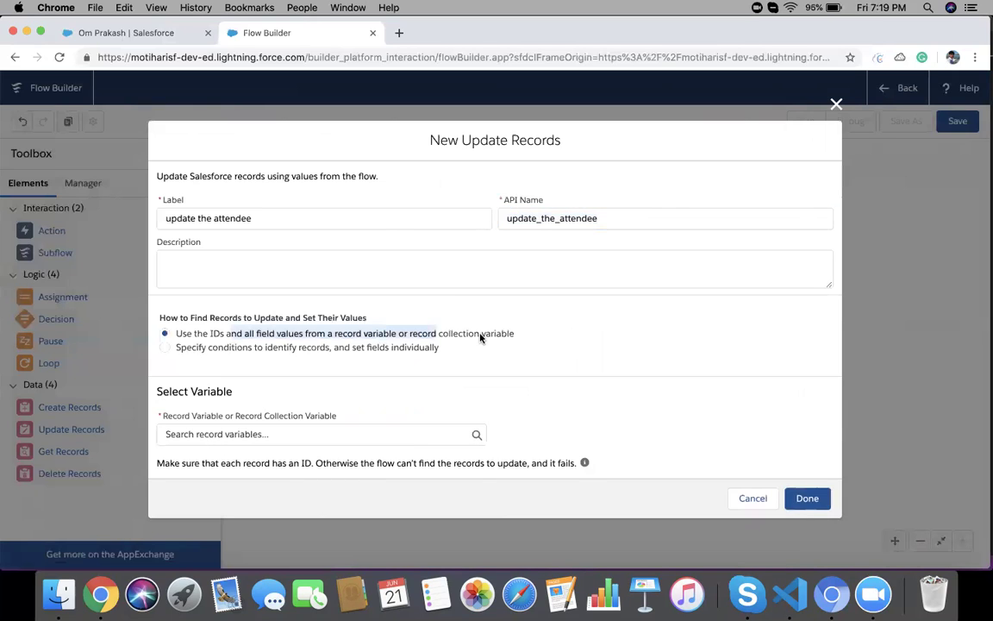
{"action": "left_click", "coordinate": [218, 431]}
{"action": "left_click", "coordinate": [207, 510]}
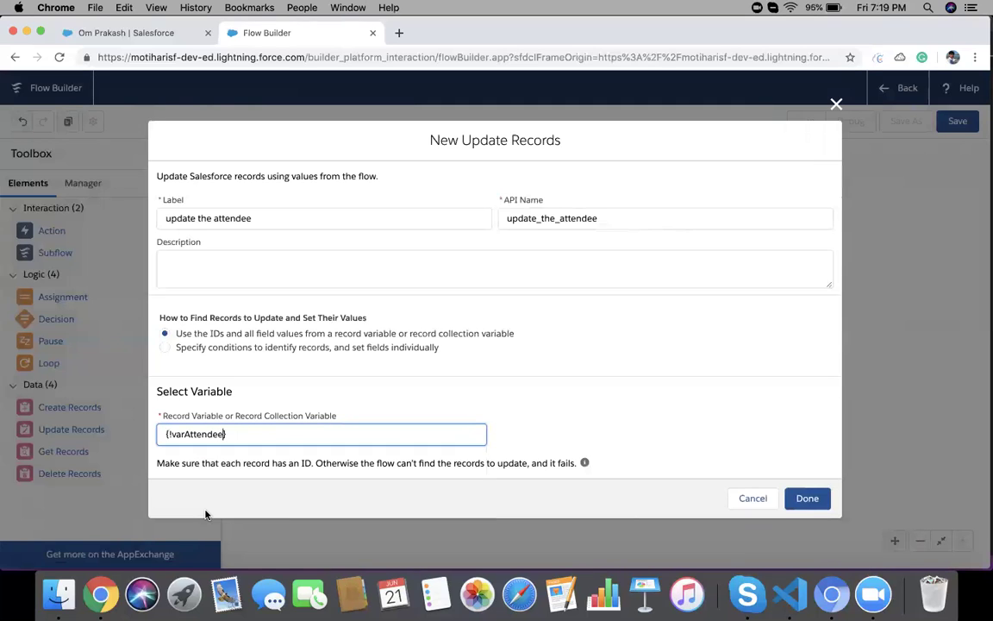
{"action": "left_click", "coordinate": [808, 500]}
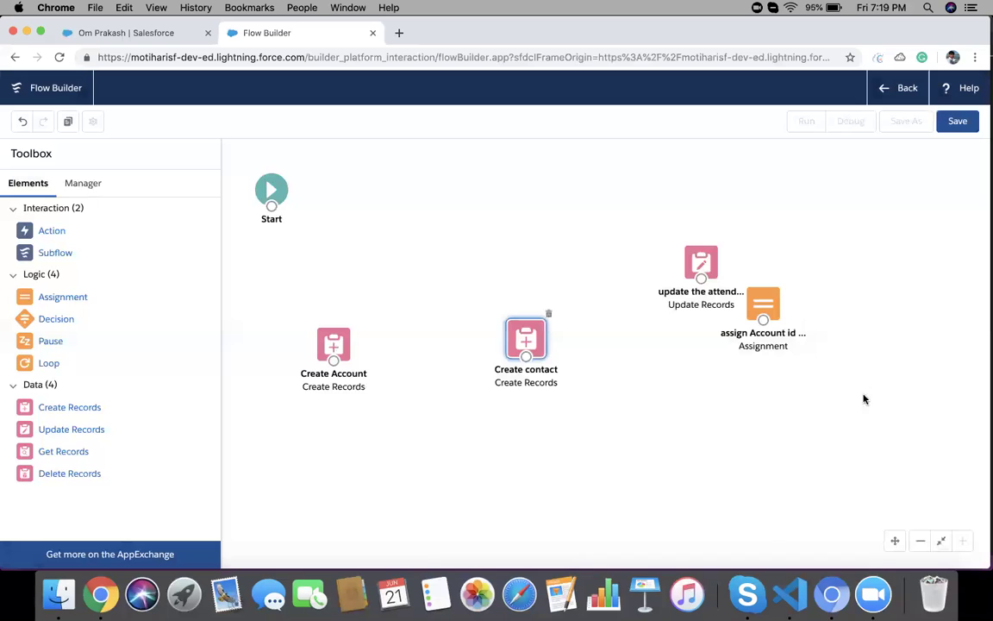
{"action": "left_click_drag", "start_coordinate": [715, 274], "coordinate": [683, 336]}
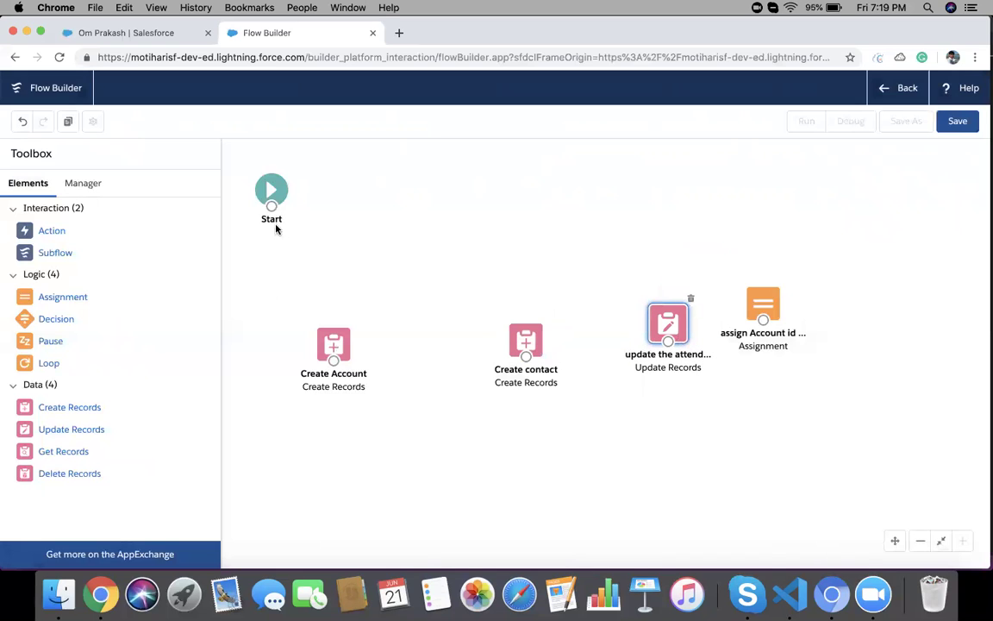
- Connect Start to Create Account and check the account's field values and ID variable
{"action": "left_click_drag", "start_coordinate": [271, 207], "coordinate": [333, 343]}
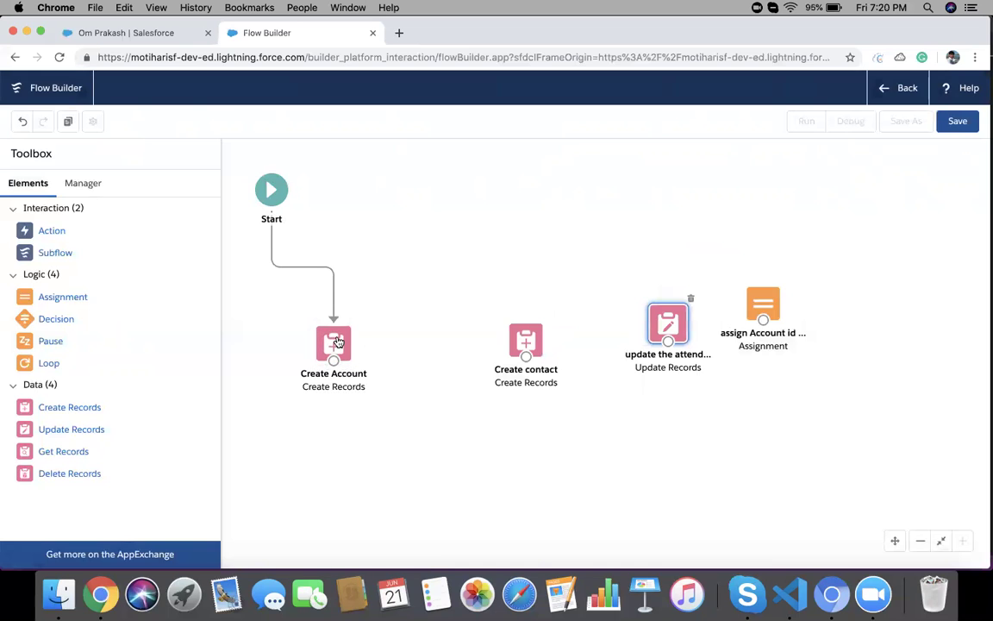
{"action": "double_click", "coordinate": [333, 342]}
{"action": "scroll", "coordinate": [350, 371], "scroll_direction": "down", "scroll_amount": 4}
{"action": "left_click", "coordinate": [253, 470]}
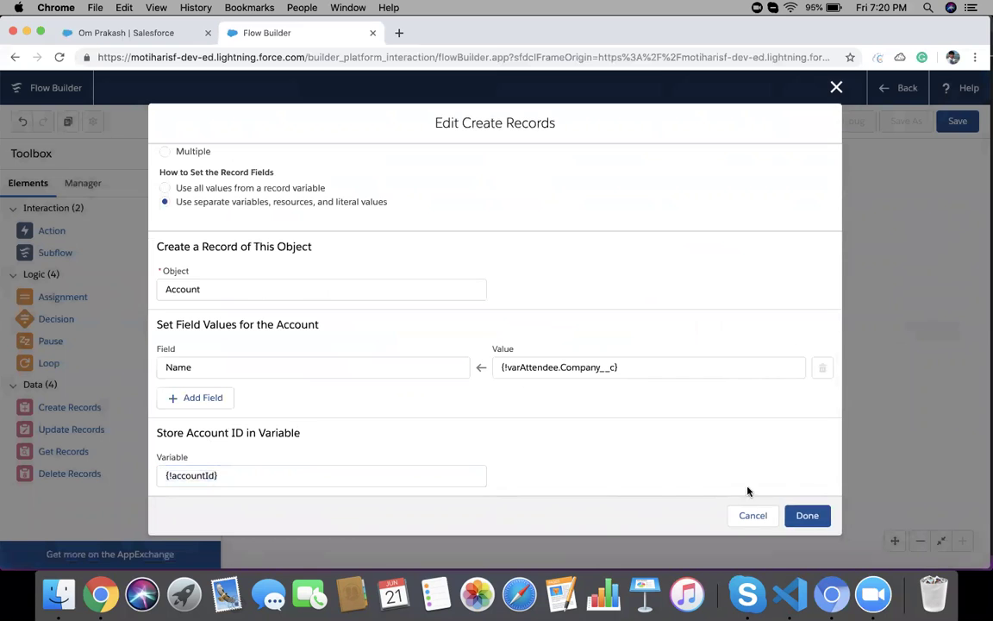
{"action": "left_click", "coordinate": [744, 517]}
- Connect Create Account to Create contact and check the contact's field values
{"action": "left_click_drag", "start_coordinate": [334, 360], "coordinate": [532, 355]}
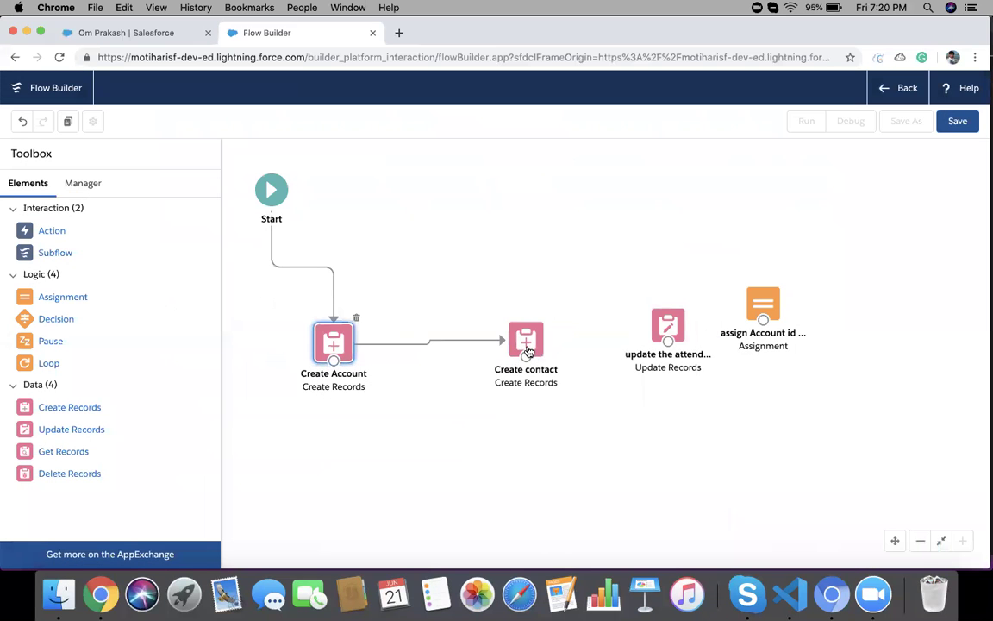
{"action": "double_click", "coordinate": [529, 349]}
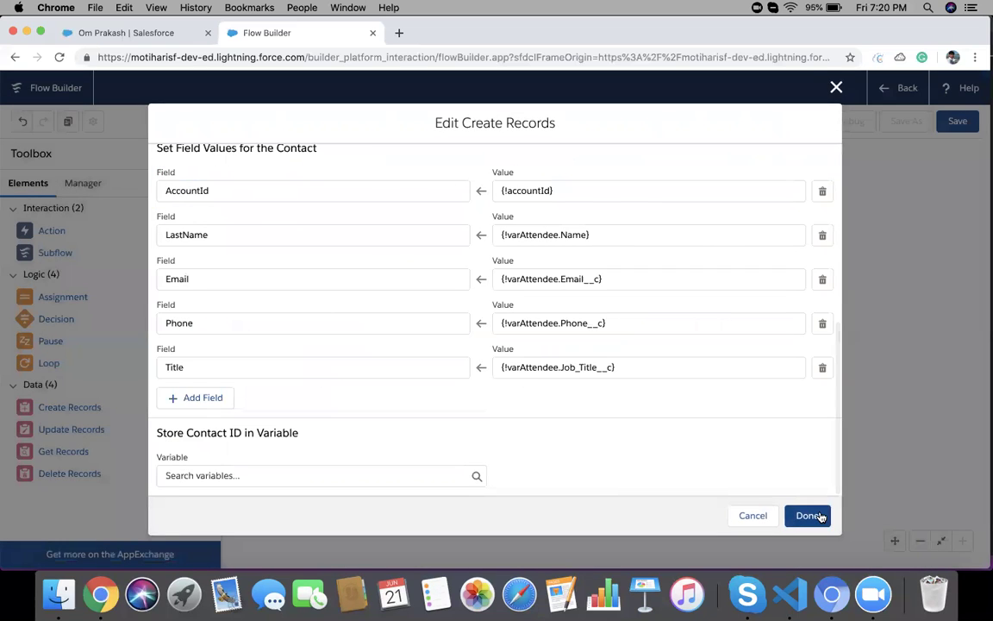
{"action": "left_click", "coordinate": [807, 516]}
{"action": "left_click_drag", "start_coordinate": [526, 356], "coordinate": [662, 328]}
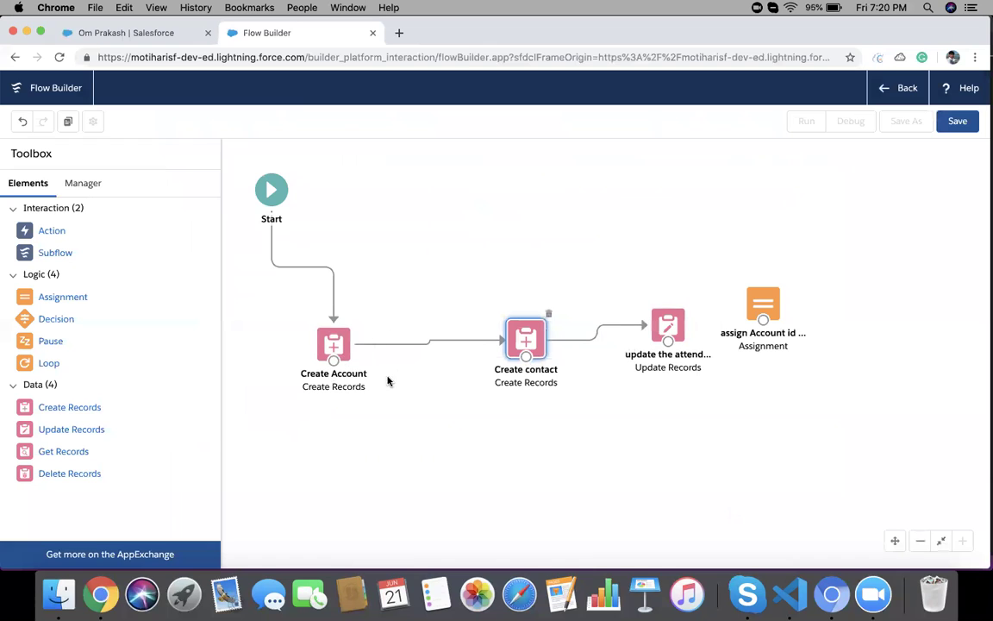
{"action": "double_click", "coordinate": [666, 328]}
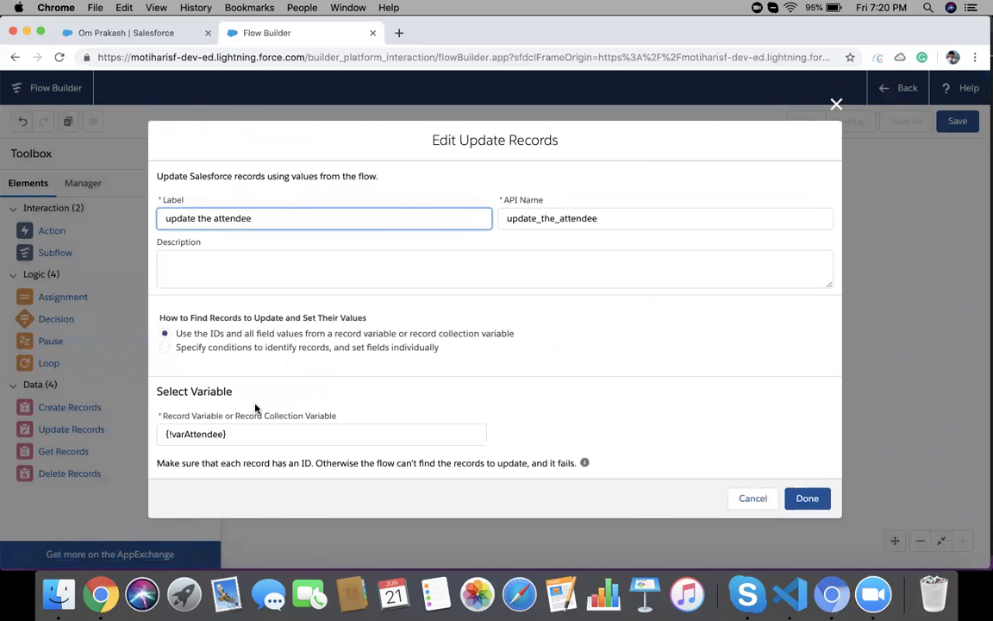
{"action": "left_click", "coordinate": [353, 347]}
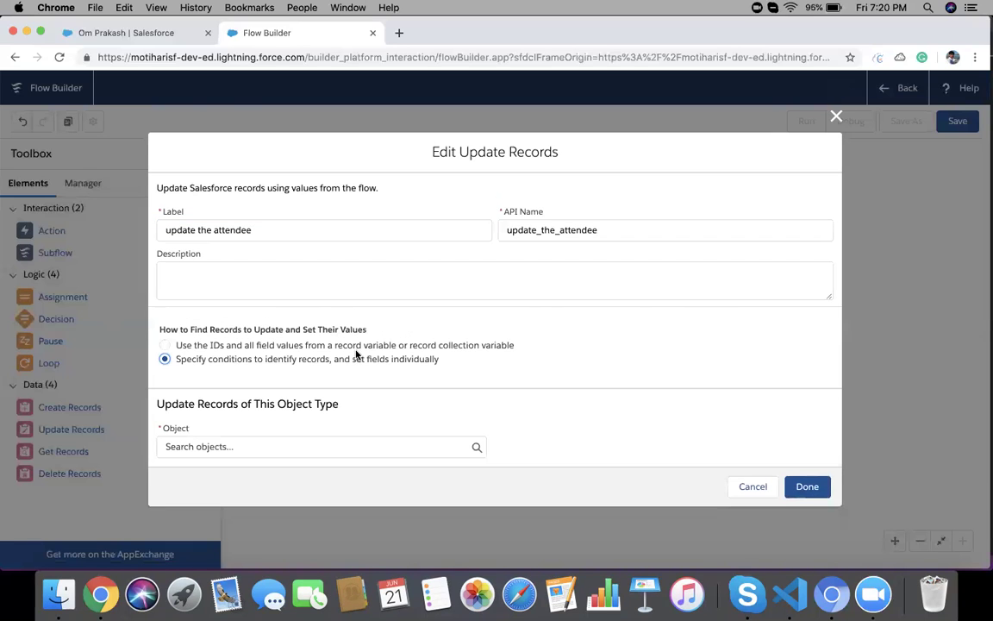
{"action": "left_click", "coordinate": [752, 486]}
{"action": "left_click_drag", "start_coordinate": [687, 334], "coordinate": [750, 391]}
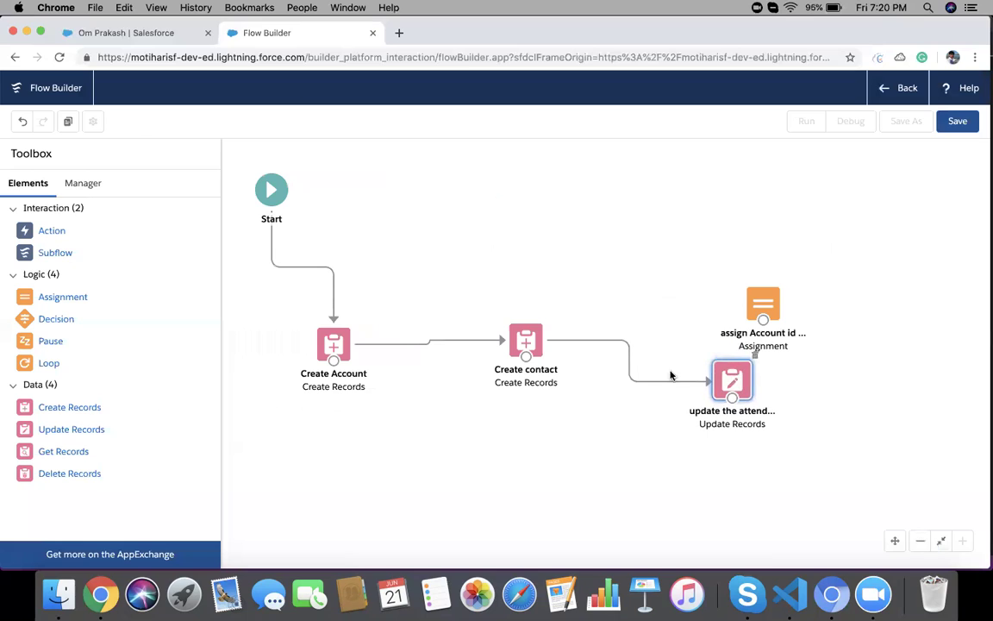
{"action": "left_click", "coordinate": [641, 385]}
{"action": "key", "text": "Delete"}
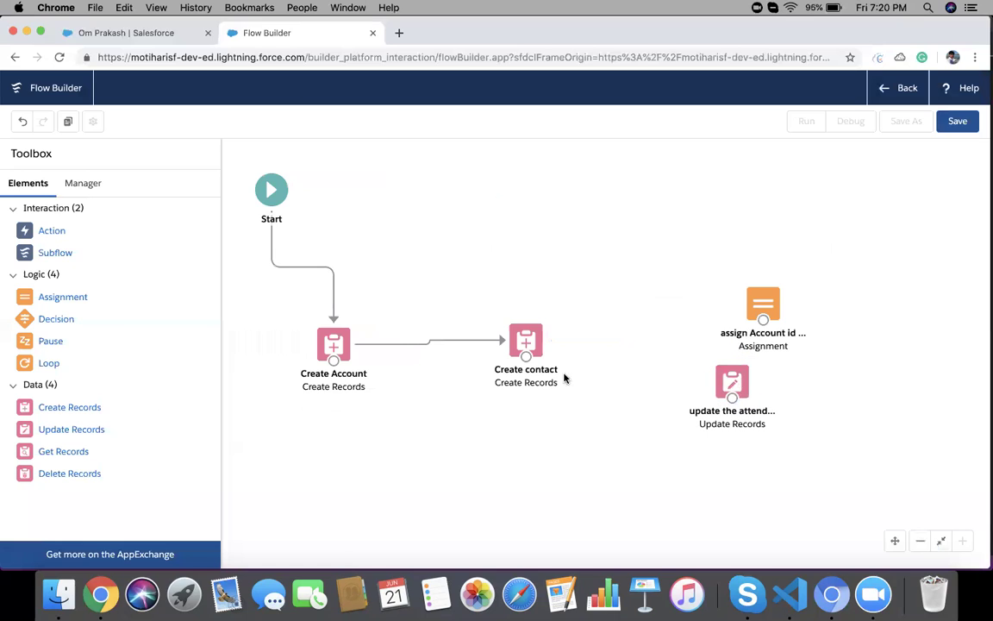
- Connect Create contact to the account ID assignment and check the assignment's variable and value
{"action": "left_click_drag", "start_coordinate": [526, 355], "coordinate": [763, 321]}
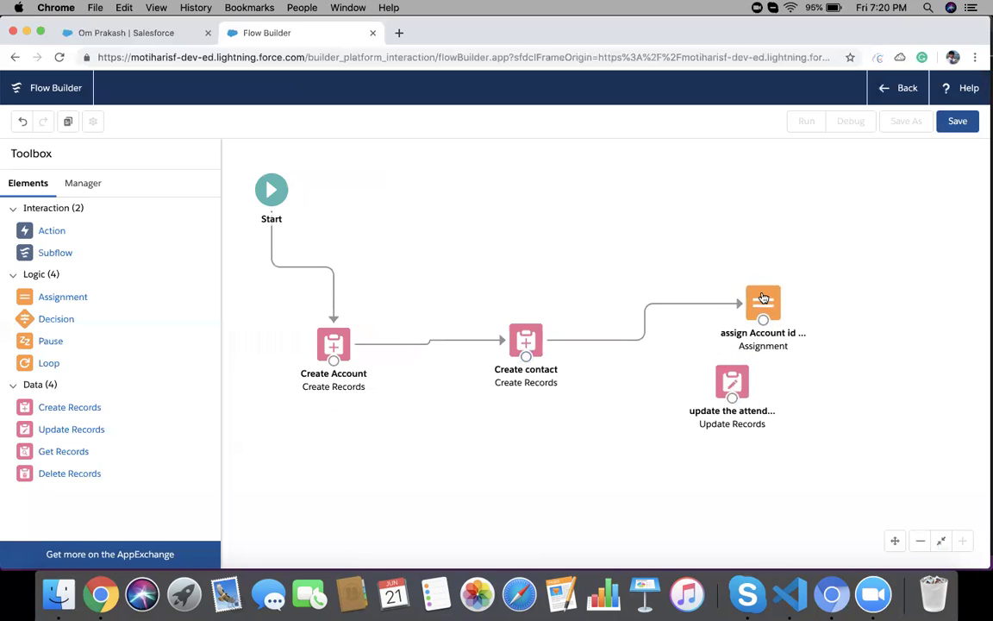
{"action": "double_click", "coordinate": [761, 306]}
{"action": "left_click", "coordinate": [348, 385]}
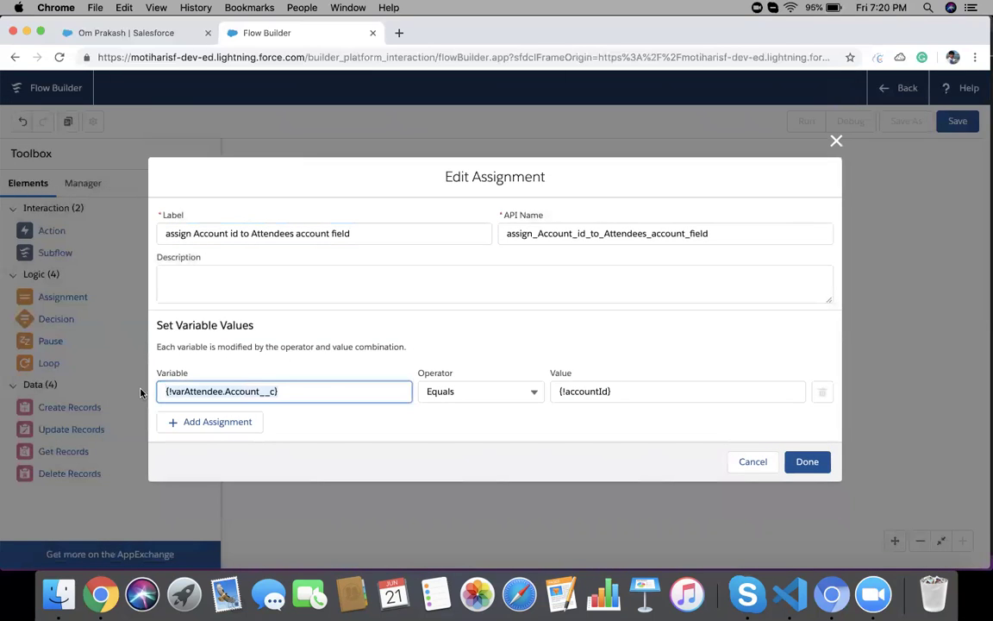
{"action": "left_click", "coordinate": [510, 370]}
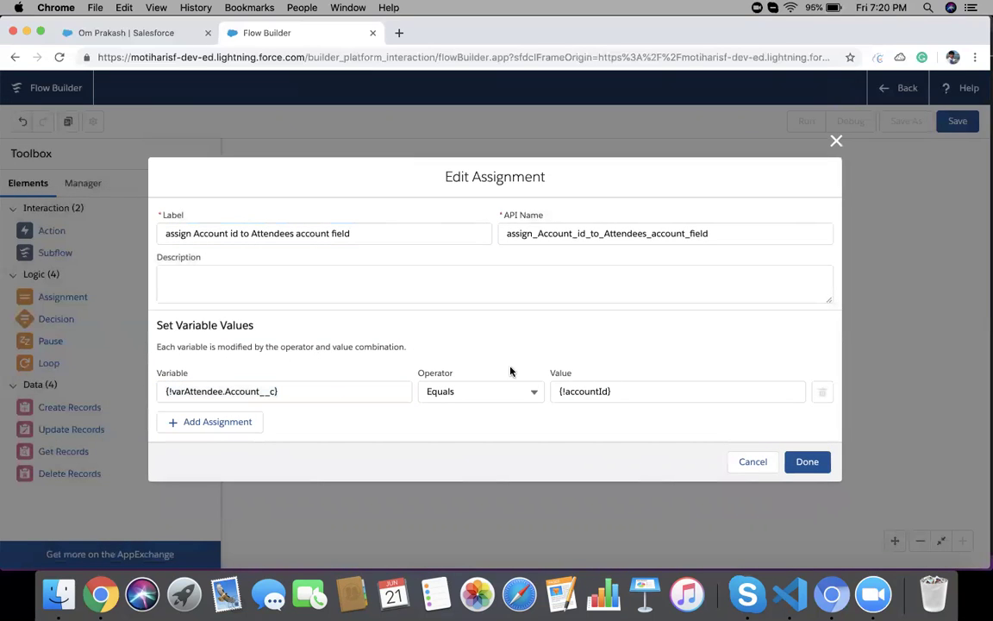
{"action": "left_click", "coordinate": [742, 462]}
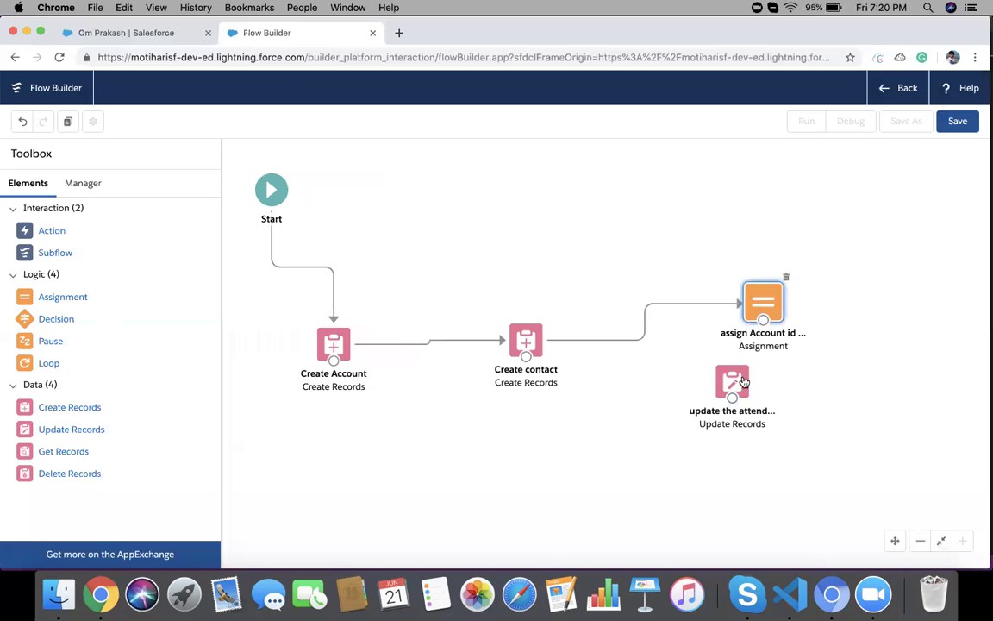
- Rearrange the last two elements, connect the assignment to the attendee update, and check the update's settings
{"action": "left_click_drag", "start_coordinate": [748, 382], "coordinate": [841, 379]}
{"action": "mouse_move", "coordinate": [761, 312]}
{"action": "left_mouse_down"}
{"action": "mouse_move", "coordinate": [672, 320]}
{"action": "mouse_move", "coordinate": [679, 338]}
{"action": "mouse_move", "coordinate": [862, 365]}
{"action": "mouse_move", "coordinate": [832, 377]}
{"action": "left_mouse_up"}
{"action": "double_click", "coordinate": [830, 378]}
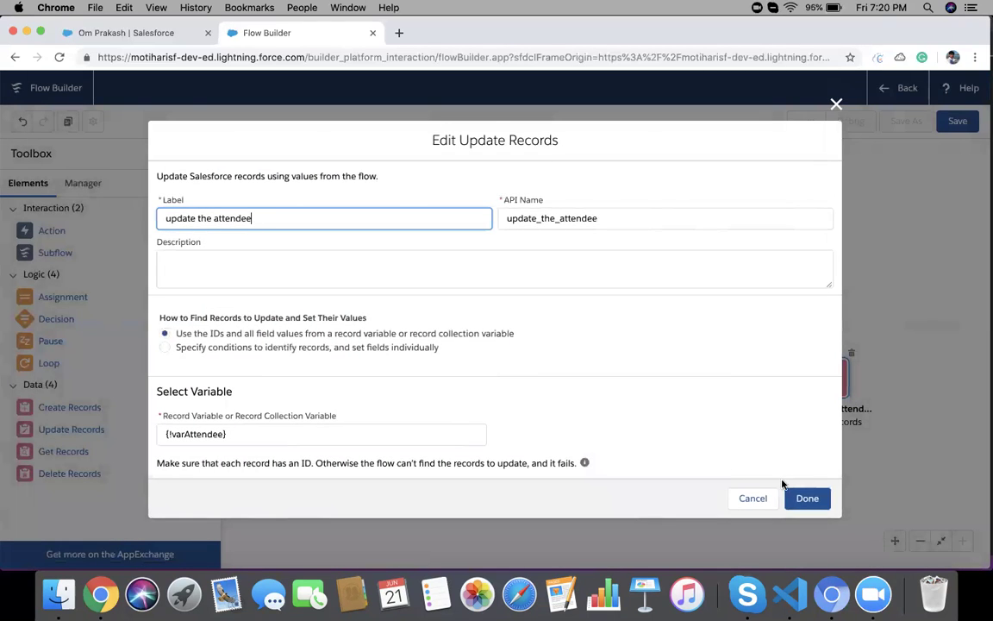
{"action": "left_click", "coordinate": [806, 497]}
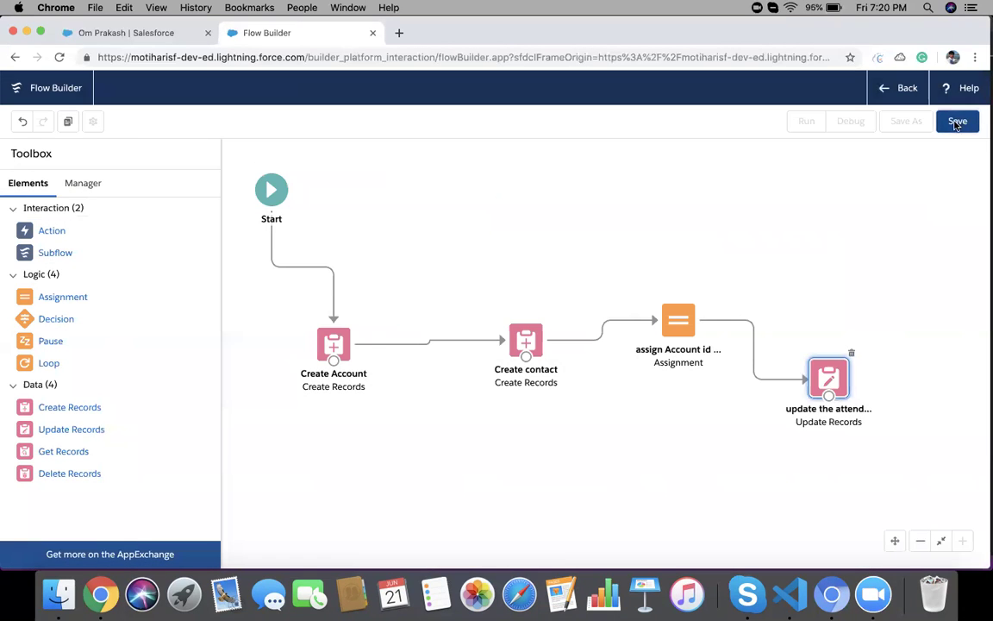
- Save the autolaunched flow with the label update attendees and create account
{"action": "left_click", "coordinate": [956, 123]}
{"action": "type", "text": "update attendees"}
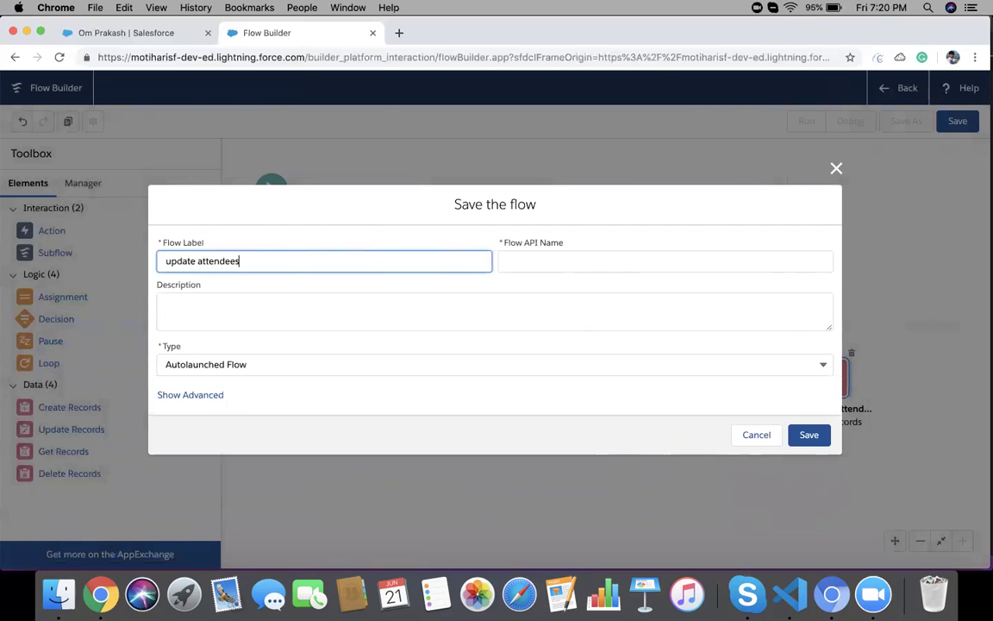
{"action": "type", "text": " and create account"}
{"action": "key", "text": "Tab"}
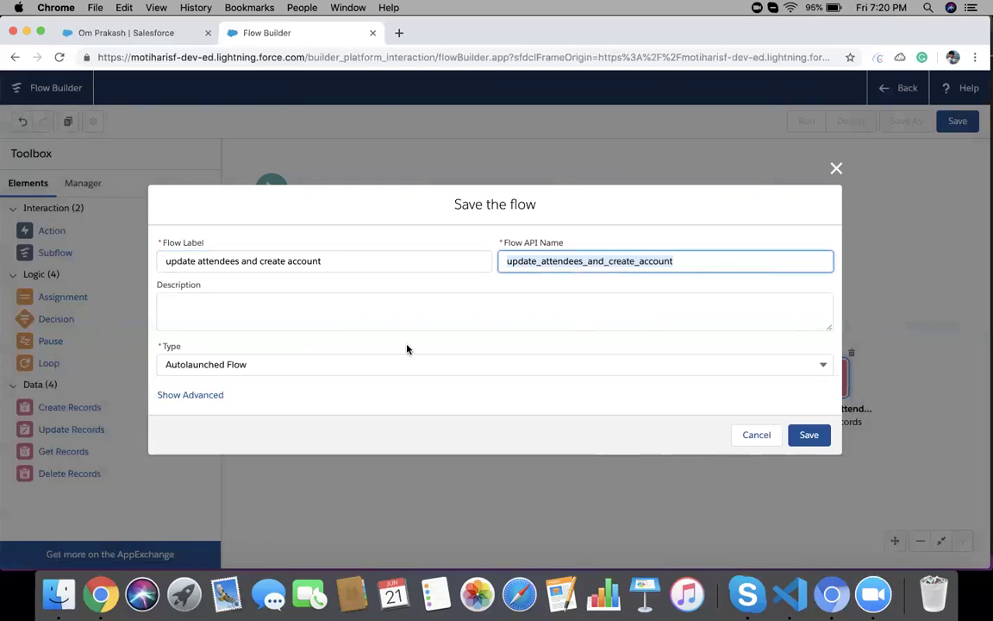
{"action": "left_click", "coordinate": [808, 435]}
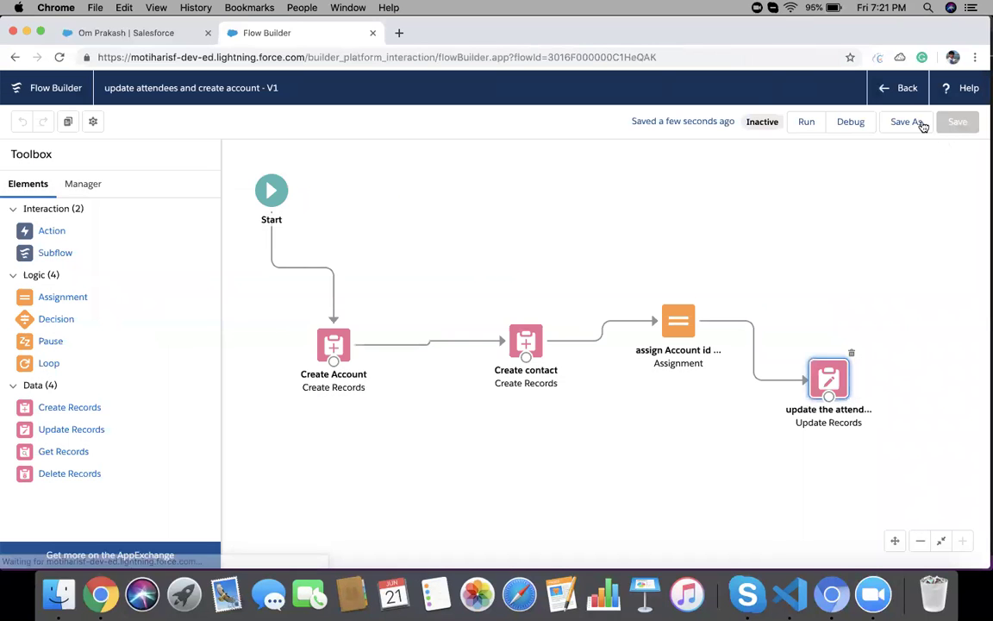
- Return to the flows list, find the update attendees and create account flow, and activate its version 1
{"action": "left_click", "coordinate": [905, 99]}
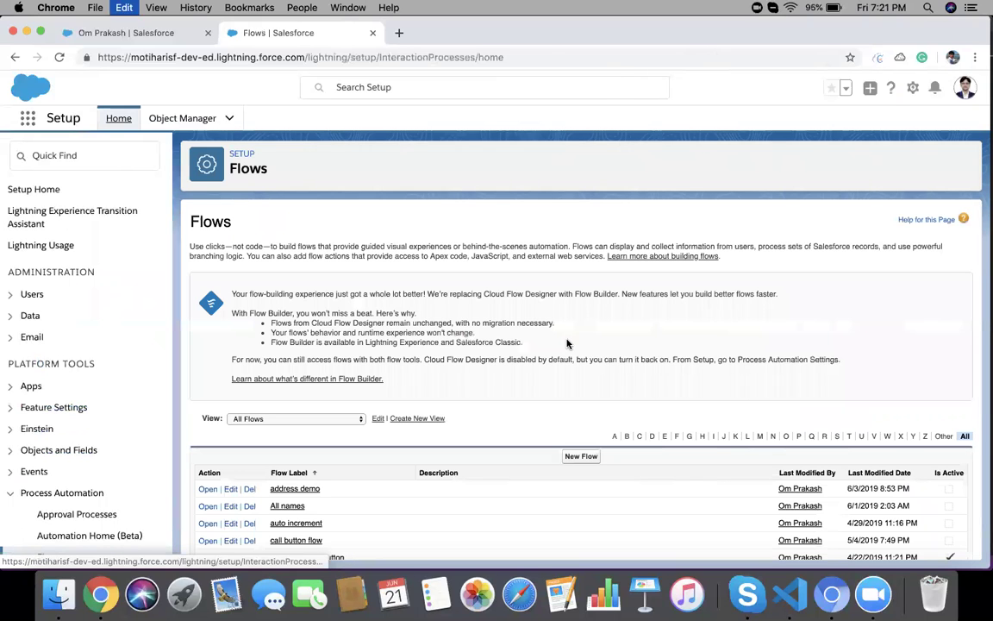
{"action": "key", "text": "super+f"}
{"action": "type", "text": "attend"}
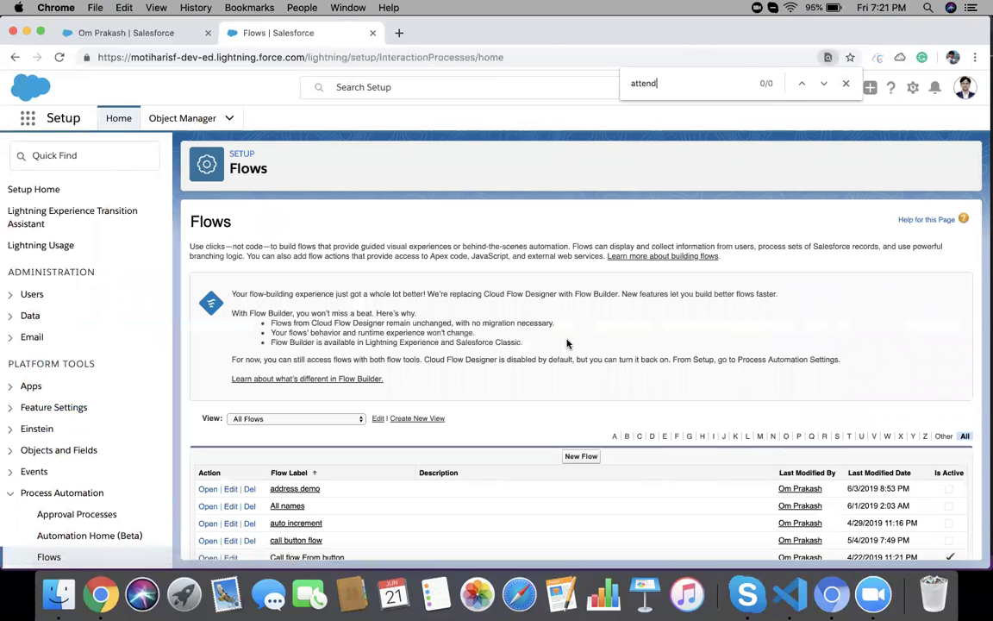
{"action": "key", "text": "Return"}
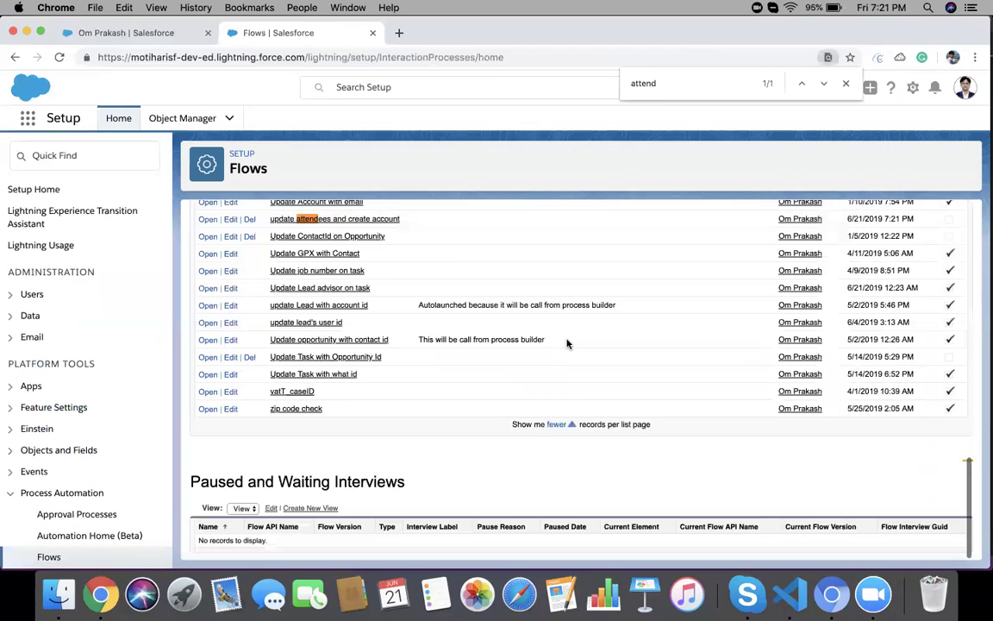
{"action": "left_click", "coordinate": [351, 220]}
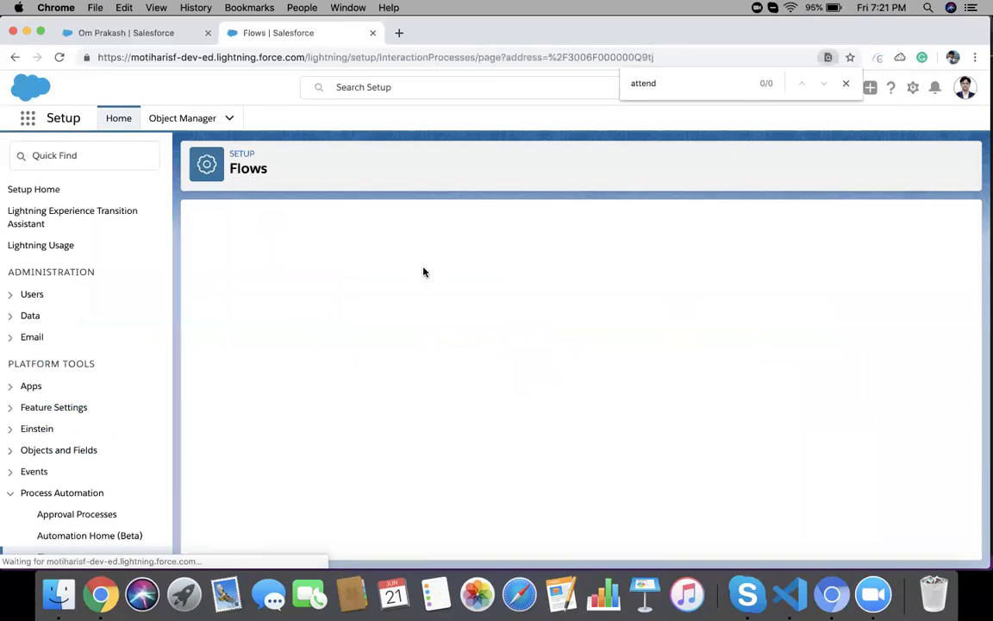
{"action": "left_click", "coordinate": [263, 454]}
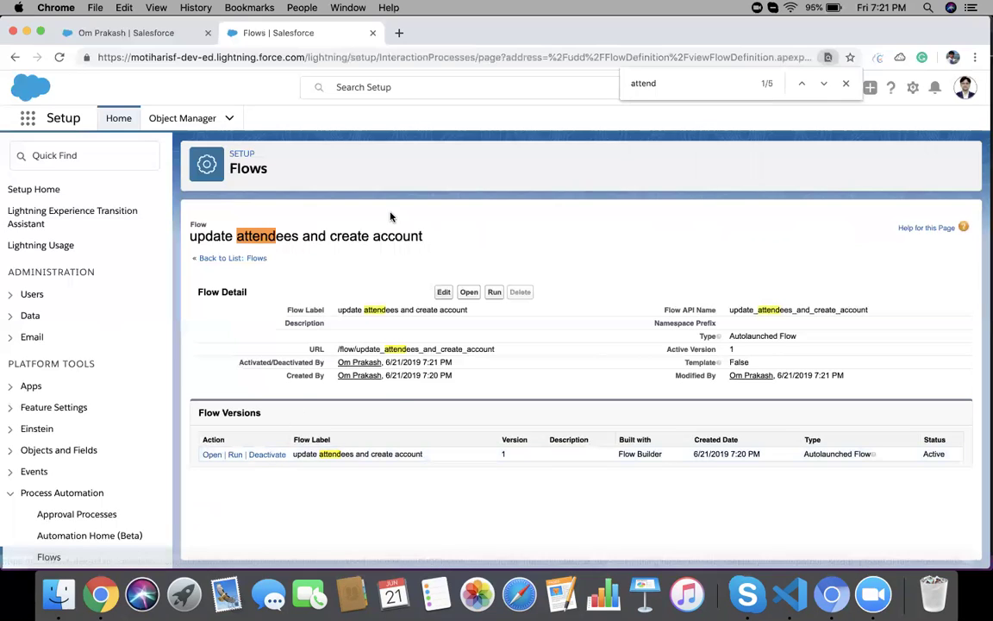
- Search Setup for builder and open Process Builder
{"action": "left_click", "coordinate": [77, 157]}
{"action": "type", "text": "builder"}
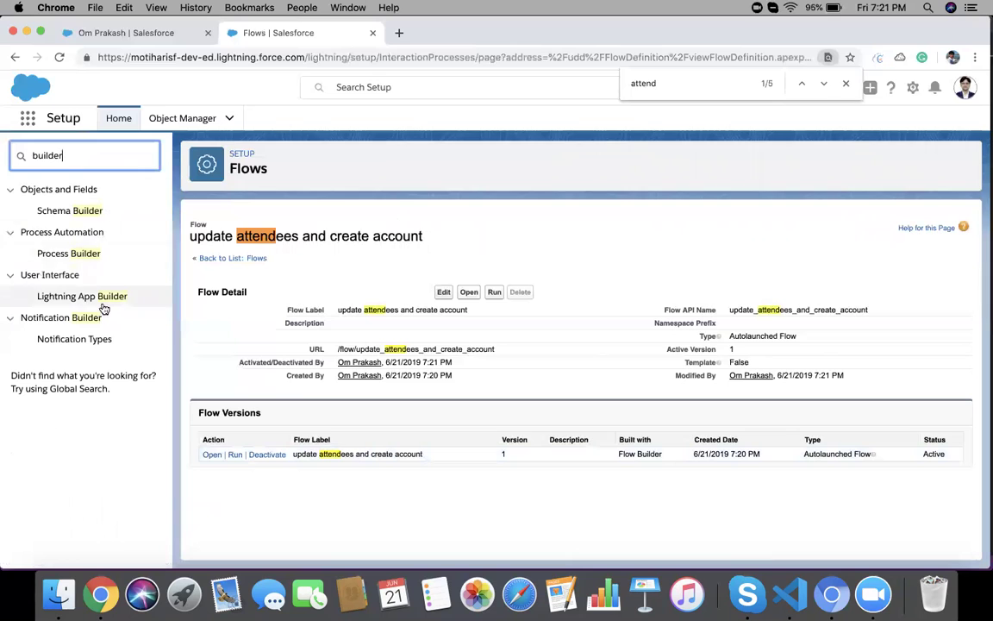
{"action": "left_click", "coordinate": [74, 257]}
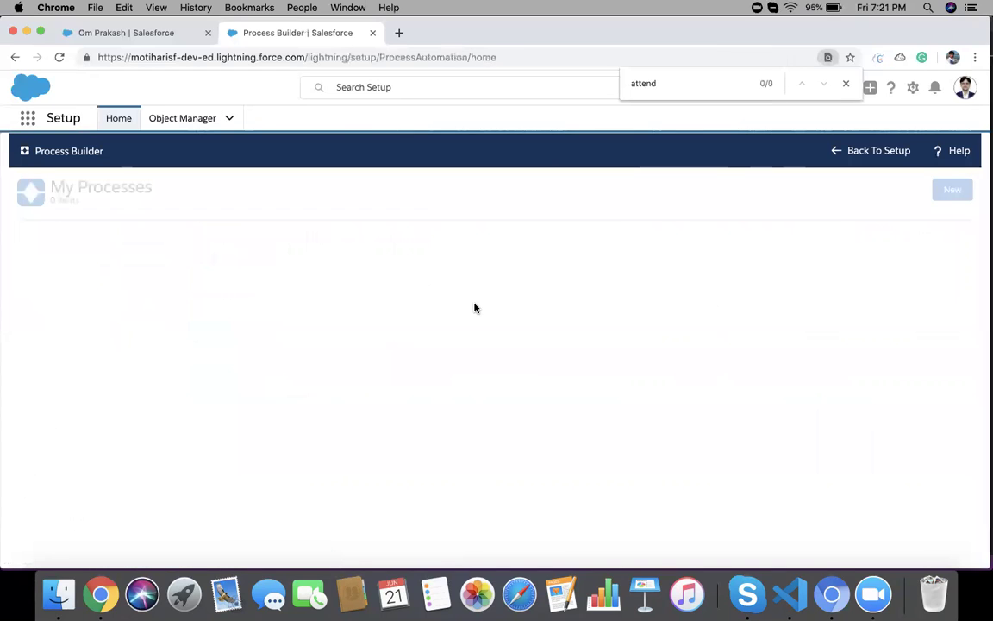
- Create a process named Attendees, choose when it starts, and save it
{"action": "left_click", "coordinate": [953, 189]}
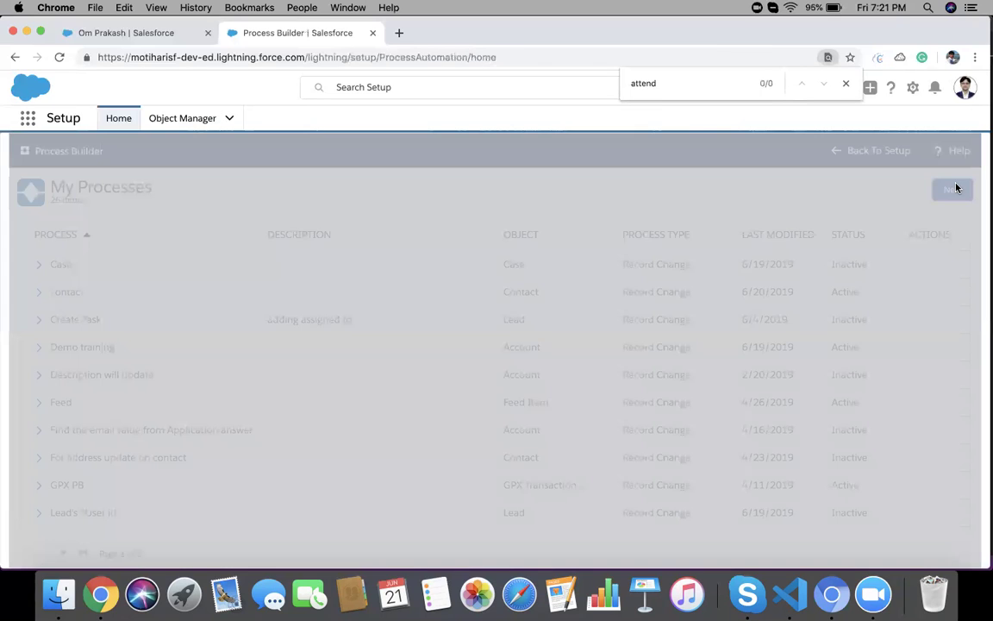
{"action": "type", "text": "At"}
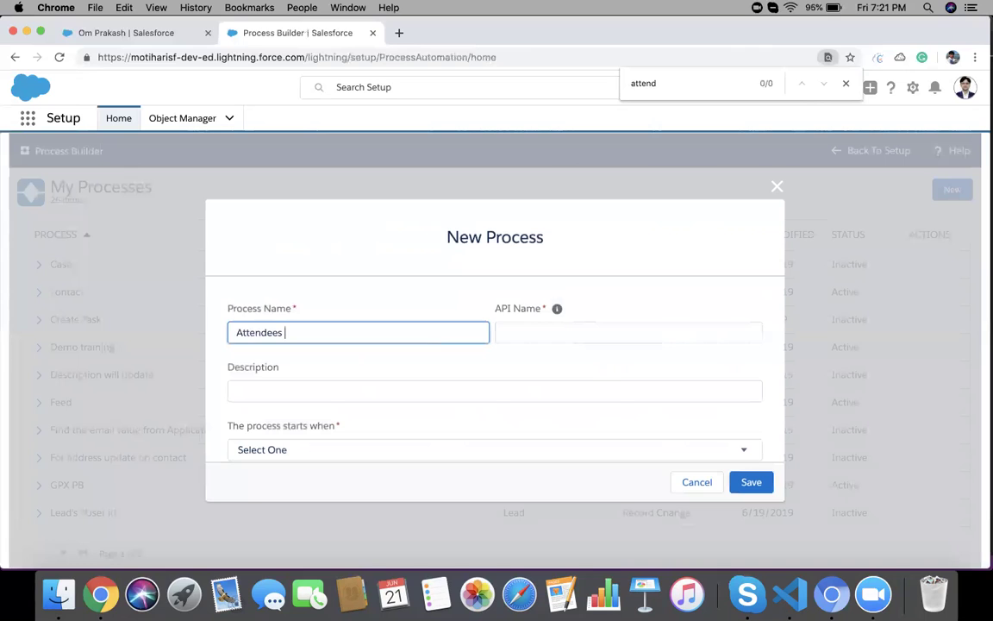
{"action": "type", "text": "tendees"}
{"action": "key", "text": "Tab"}
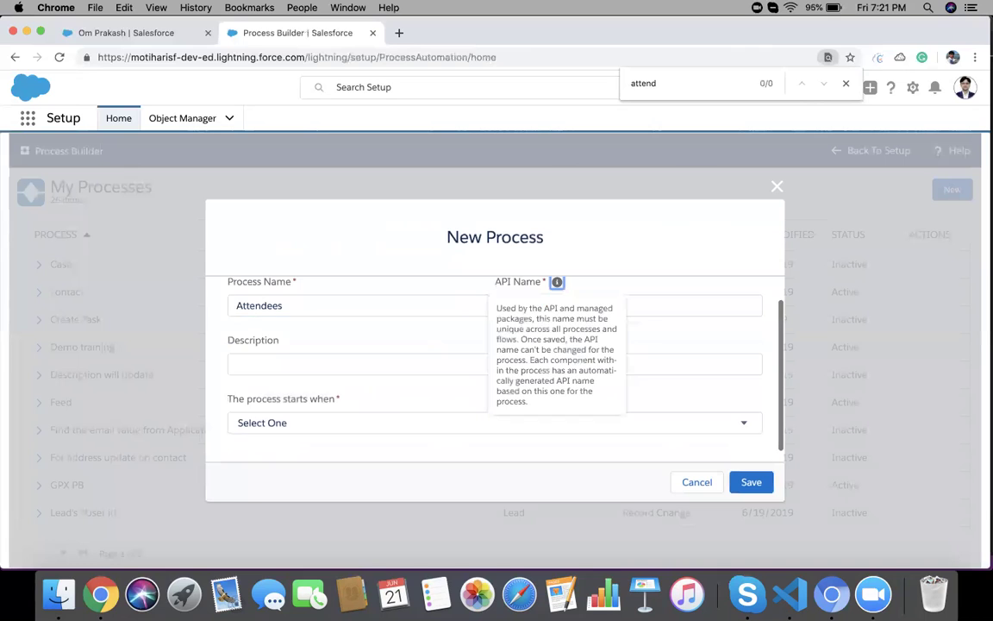
{"action": "left_click", "coordinate": [357, 426]}
{"action": "left_click", "coordinate": [327, 436]}
{"action": "left_click", "coordinate": [753, 483]}
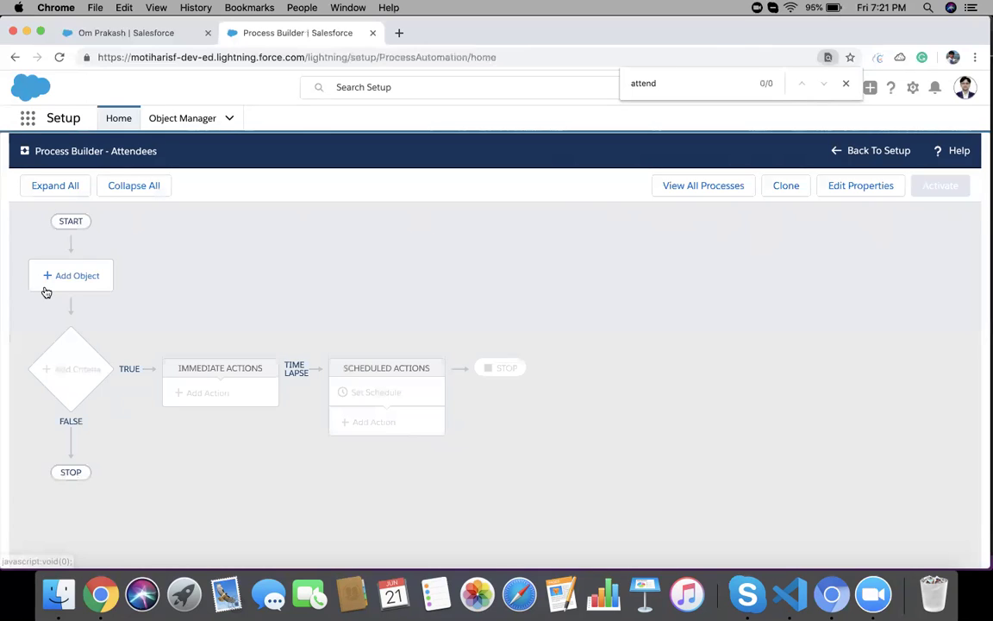
- Set the process to start on the Attendee object when a record is created or edited, and save
{"action": "left_click", "coordinate": [45, 288]}
{"action": "left_click", "coordinate": [580, 286]}
{"action": "type", "text": "atten"}
{"action": "left_click", "coordinate": [541, 309]}
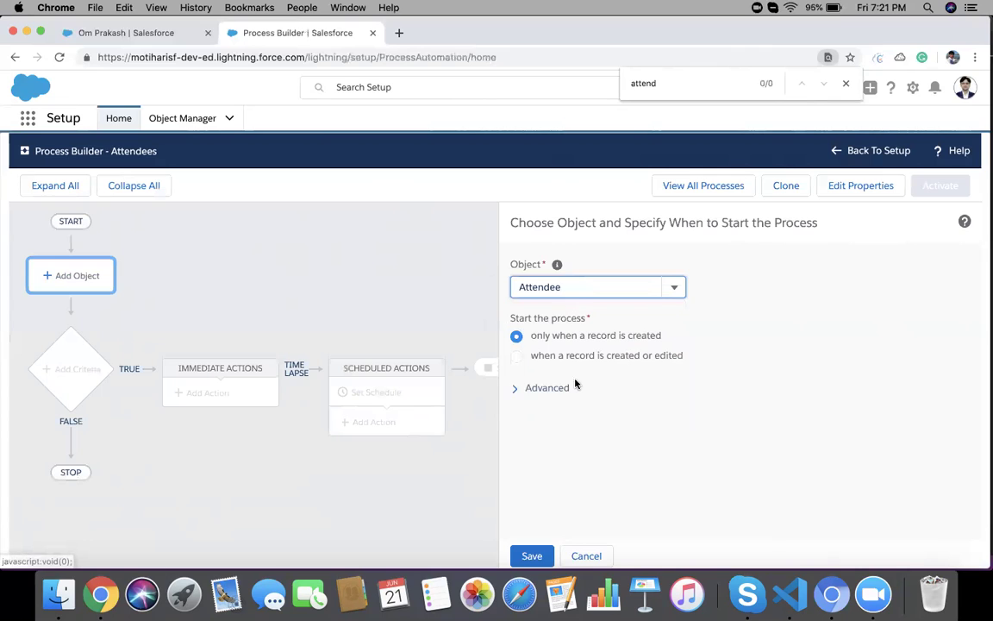
{"action": "left_click", "coordinate": [516, 355]}
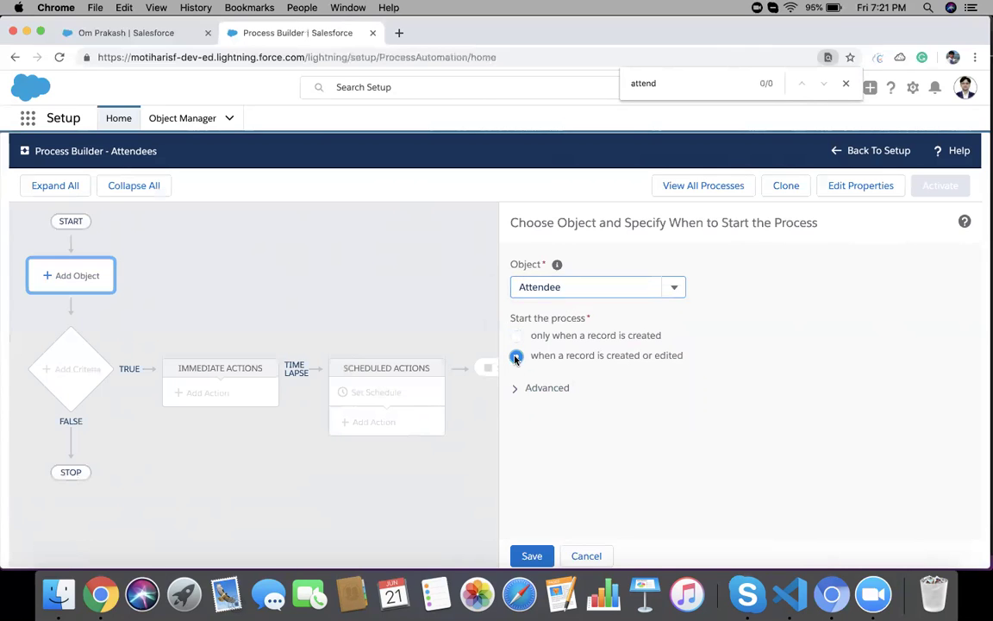
{"action": "left_click", "coordinate": [531, 556]}
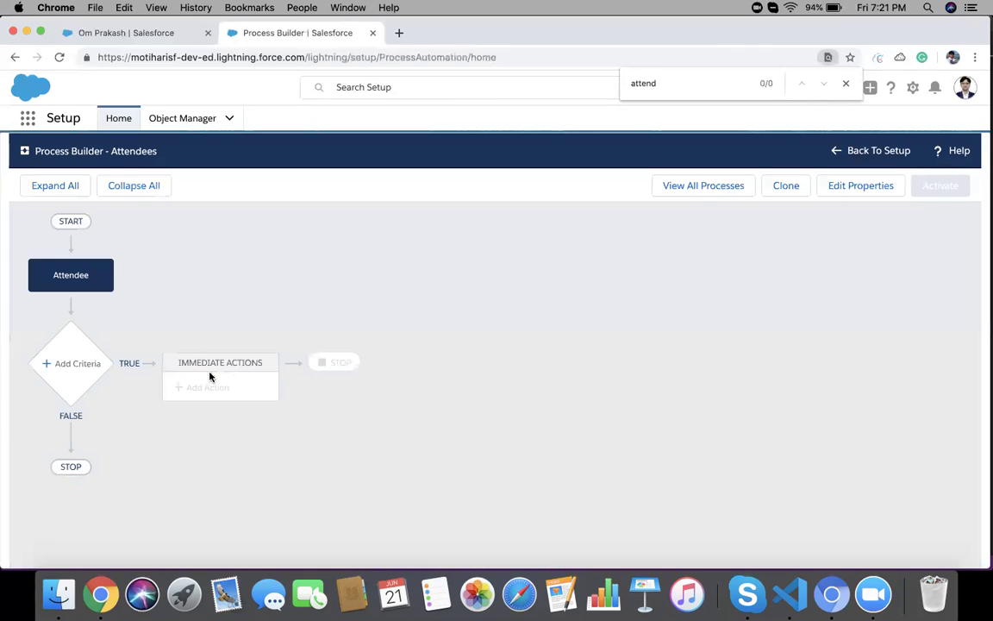
- Add criteria to the process and name it If status = attending
{"action": "left_click", "coordinate": [95, 363]}
{"action": "left_click", "coordinate": [457, 284]}
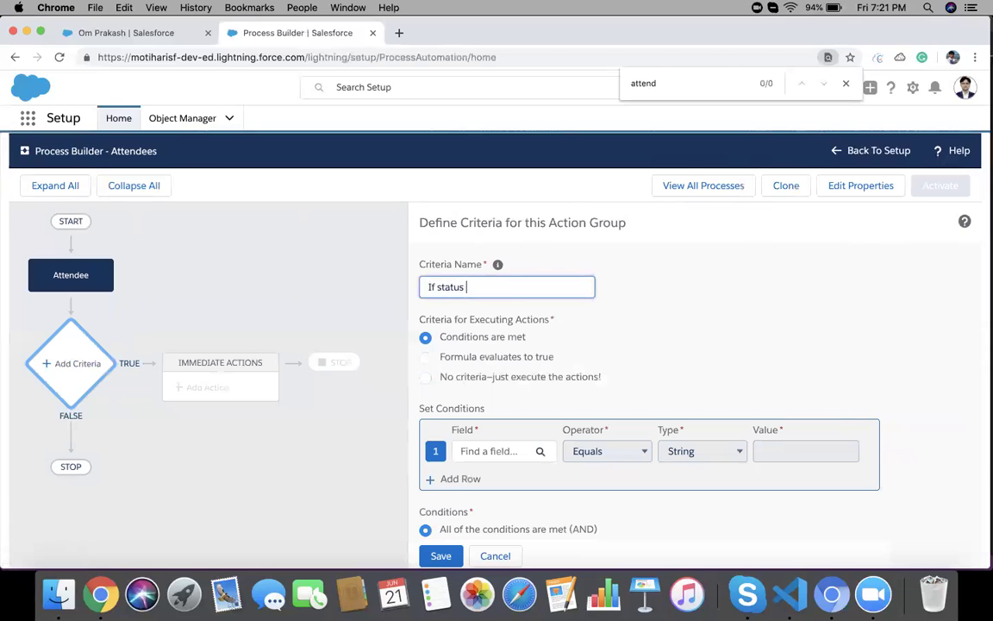
{"action": "type", "text": "If status = attending"}
{"action": "key", "text": "Tab"}
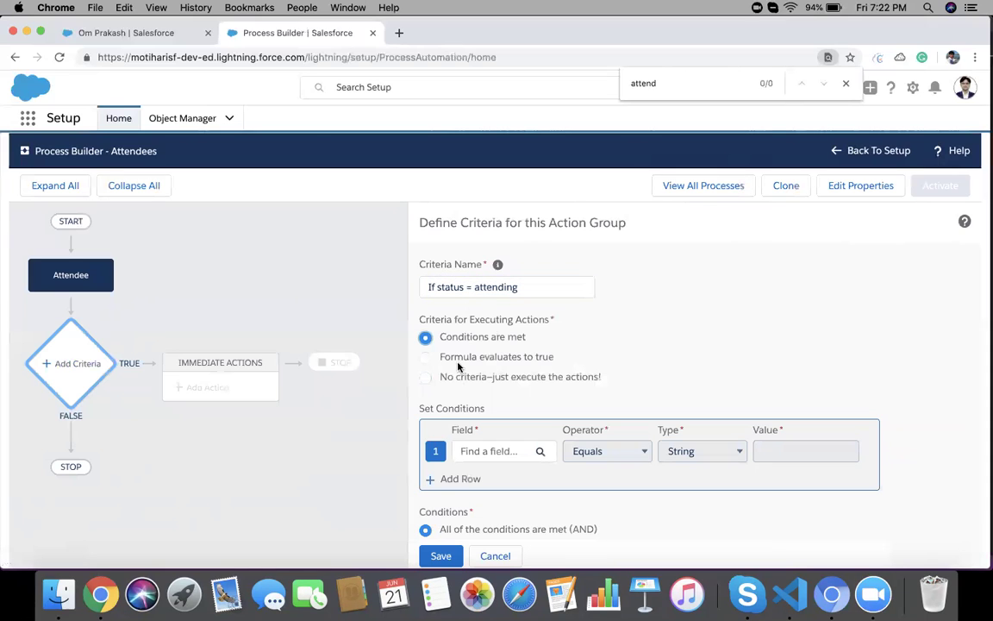
- Set the criteria condition to Attendee Status equals the picklist value Attending
{"action": "left_click", "coordinate": [518, 455]}
{"action": "type", "text": "stat"}
{"action": "left_click", "coordinate": [422, 339]}
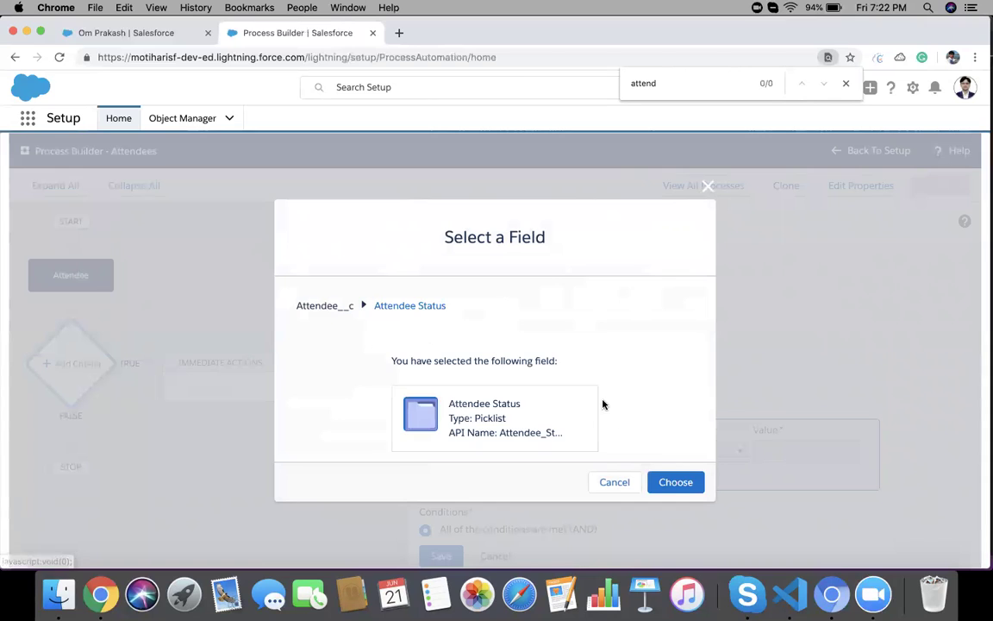
{"action": "left_click", "coordinate": [673, 482]}
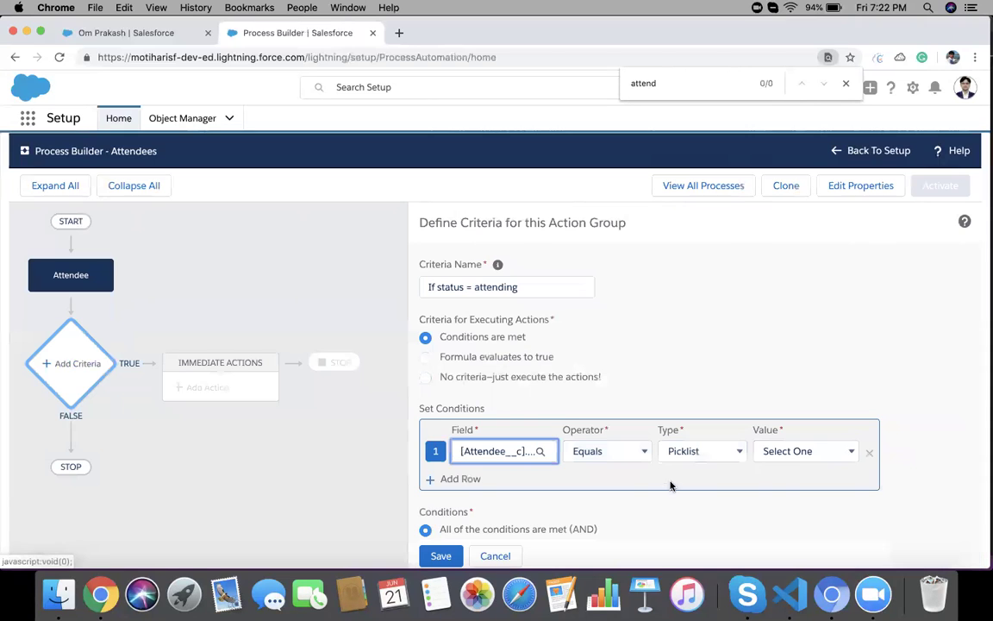
{"action": "left_click", "coordinate": [783, 450]}
{"action": "left_click", "coordinate": [786, 481]}
{"action": "scroll", "coordinate": [710, 348], "scroll_direction": "down", "scroll_amount": 2}
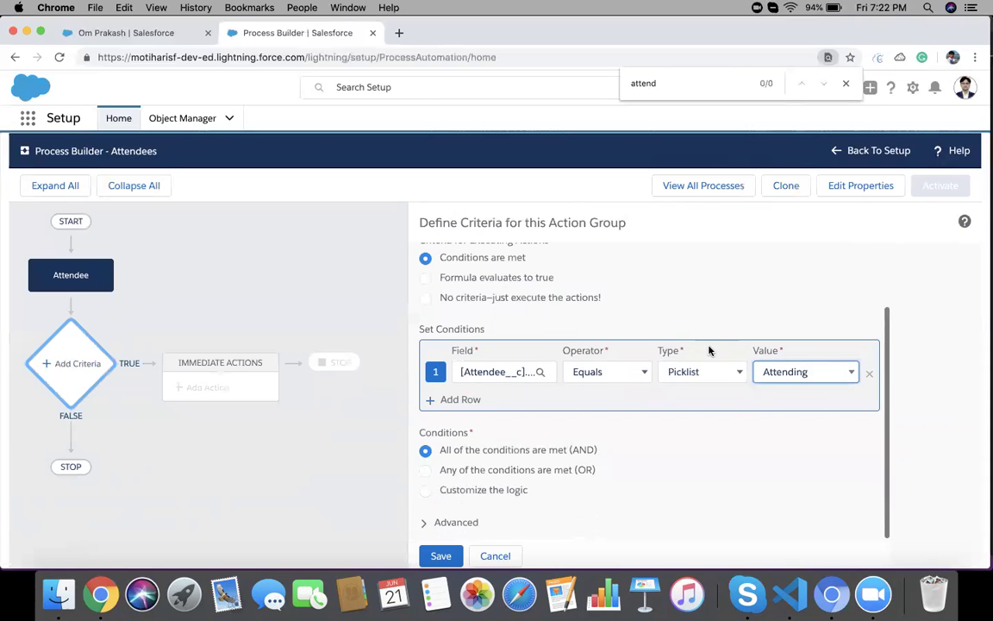
- Make the criteria execute actions only when specified changes are made to the record, and save it
{"action": "left_click", "coordinate": [455, 523]}
{"action": "scroll", "coordinate": [461, 513], "scroll_direction": "down", "scroll_amount": 1}
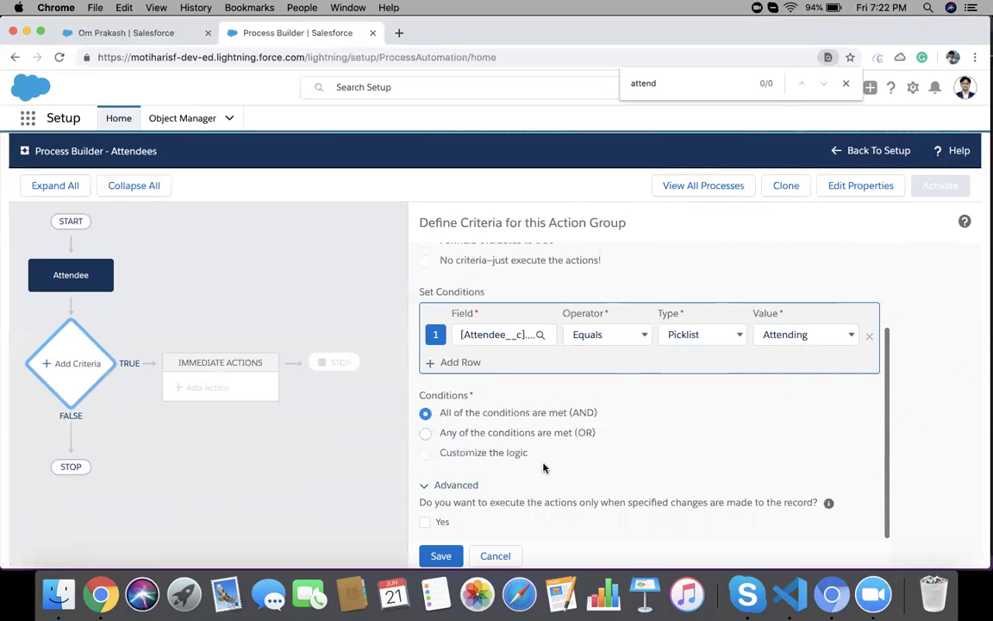
{"action": "left_click", "coordinate": [424, 525]}
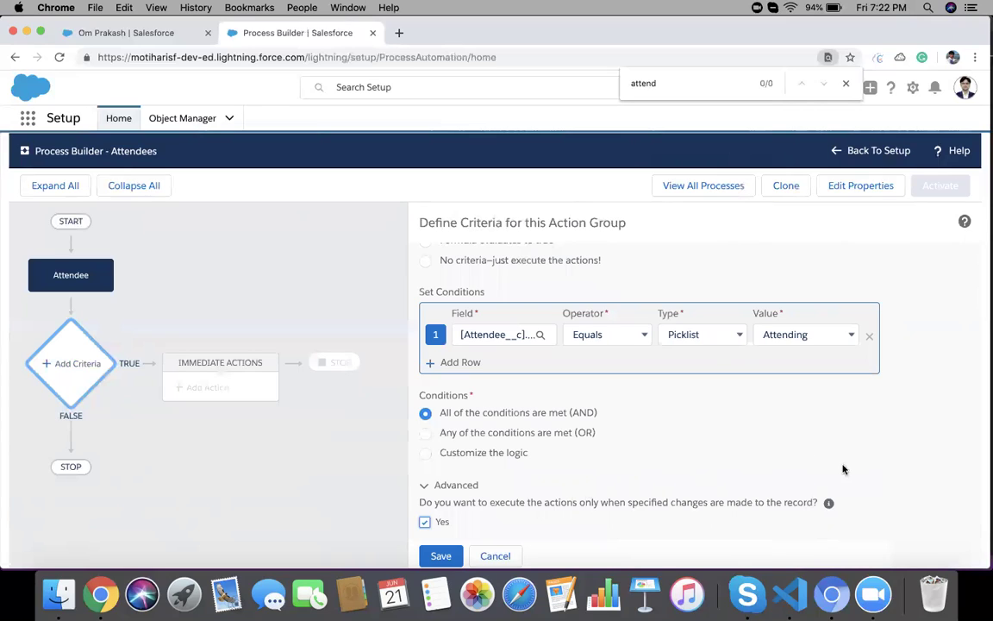
{"action": "mouse_move", "coordinate": [829, 506]}
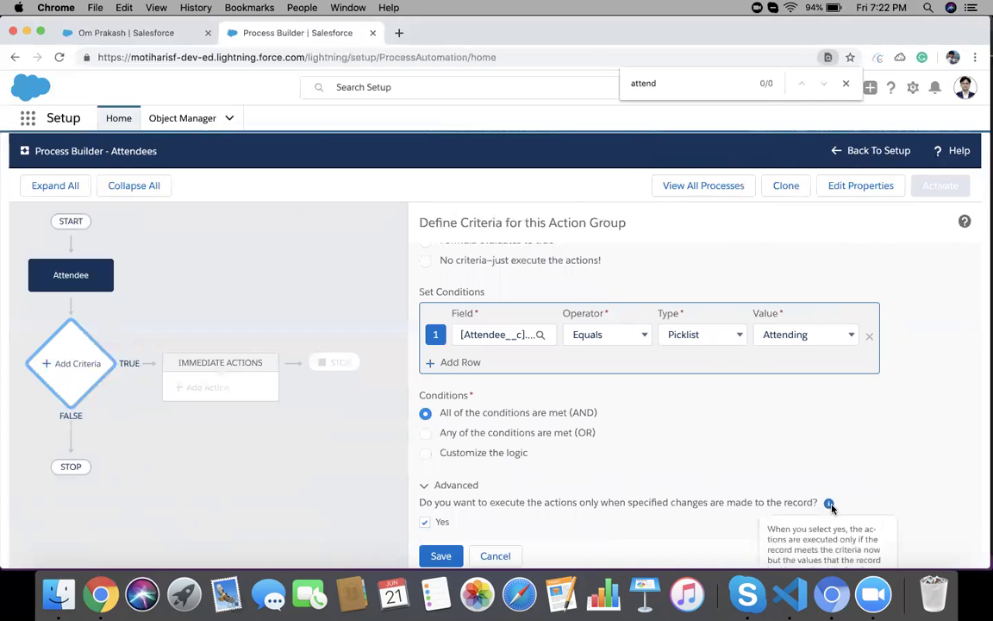
{"action": "scroll", "coordinate": [777, 391], "scroll_direction": "down", "scroll_amount": 1}
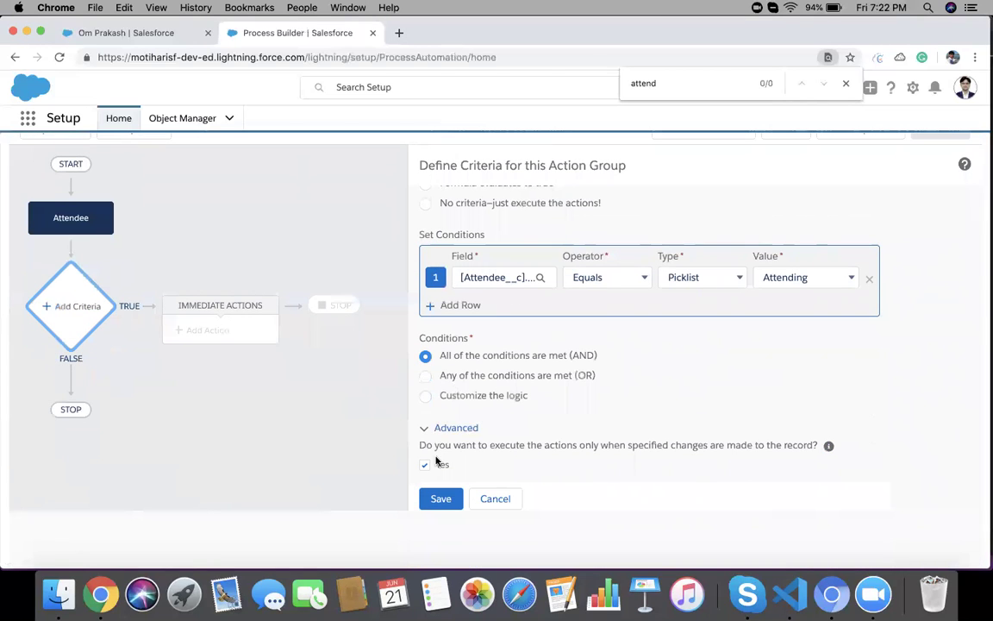
{"action": "scroll", "coordinate": [539, 269], "scroll_direction": "up", "scroll_amount": 2}
{"action": "scroll", "coordinate": [526, 265], "scroll_direction": "down", "scroll_amount": 2}
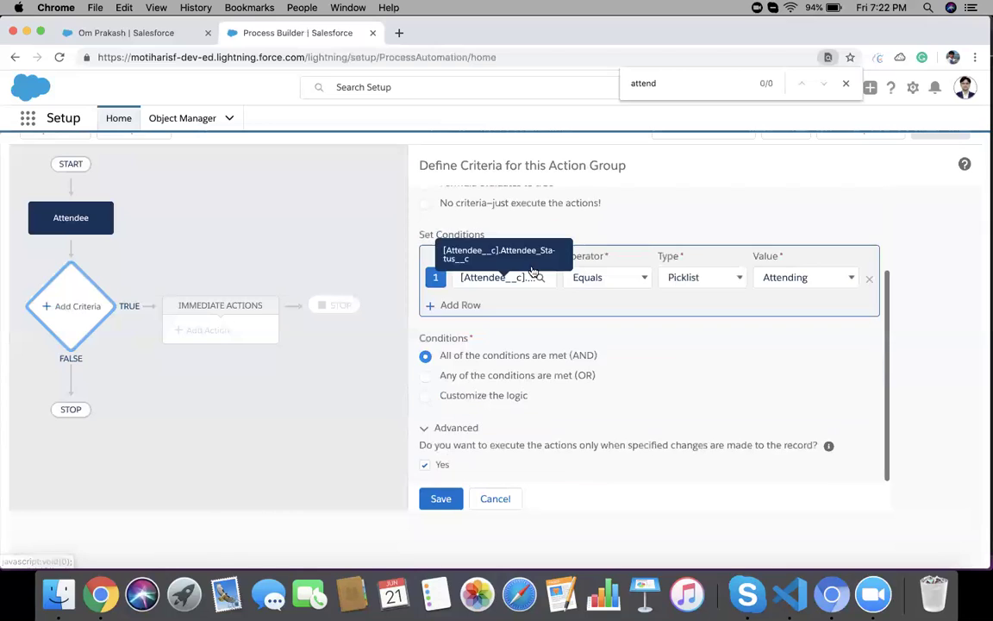
{"action": "left_click", "coordinate": [442, 497]}
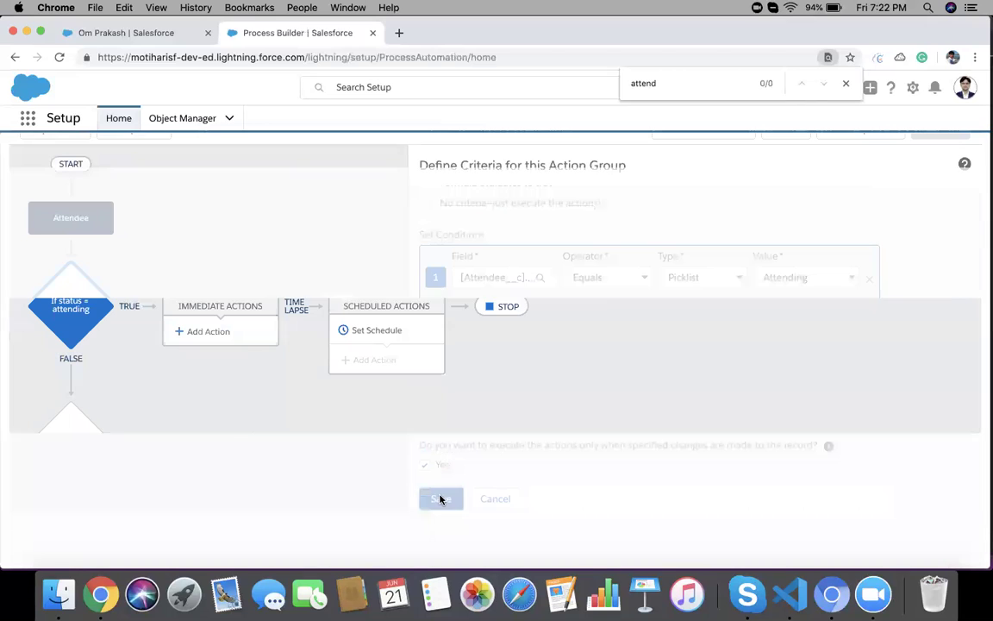
- Add an immediate action of type Flows named flow under the attending criteria
{"action": "left_click", "coordinate": [215, 333]}
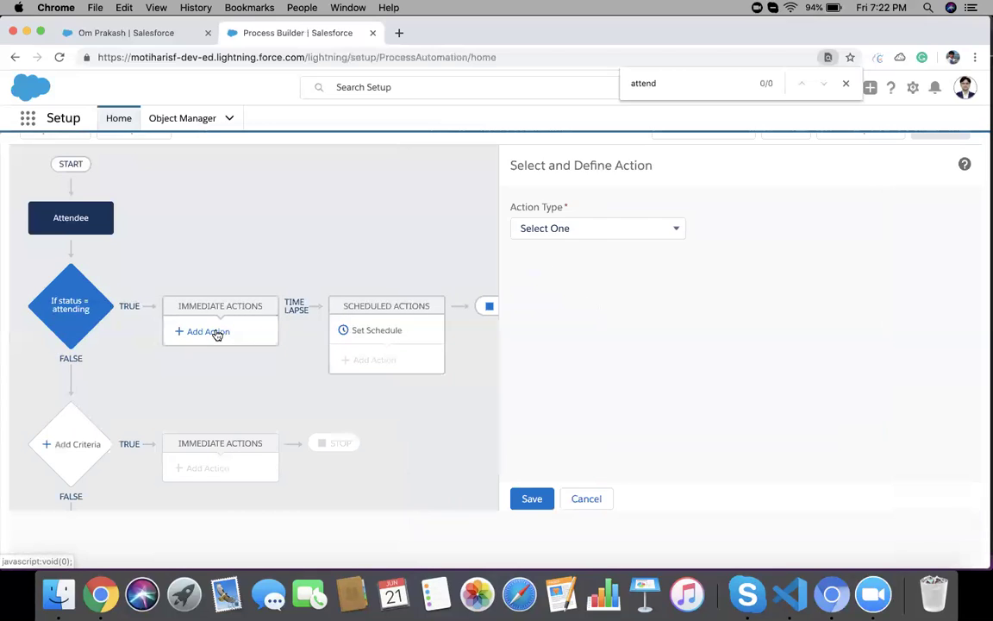
{"action": "left_click", "coordinate": [575, 228]}
{"action": "left_click", "coordinate": [533, 281]}
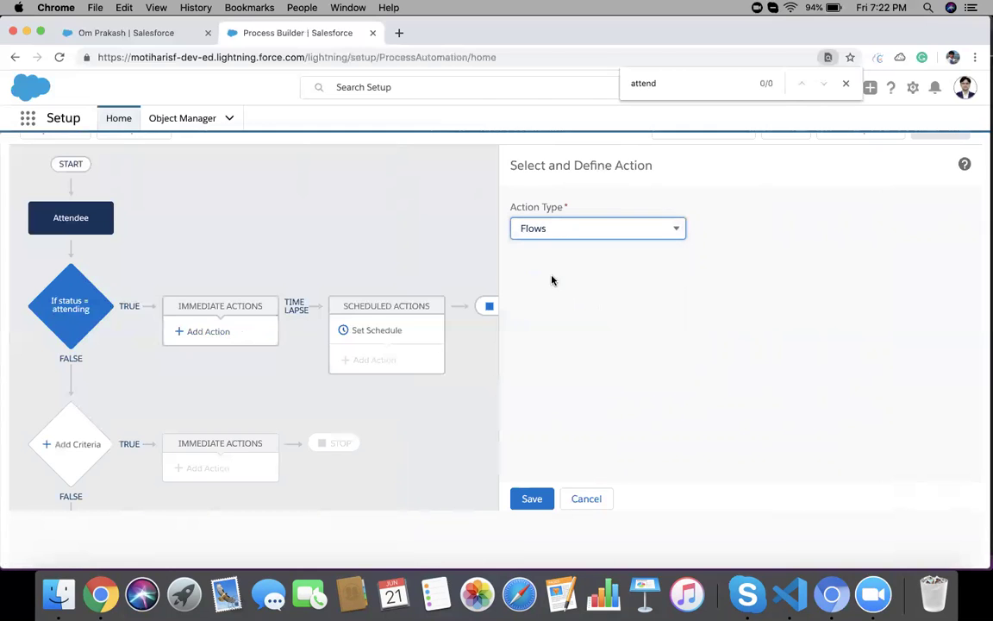
{"action": "left_click", "coordinate": [559, 282]}
{"action": "type", "text": "flo"}
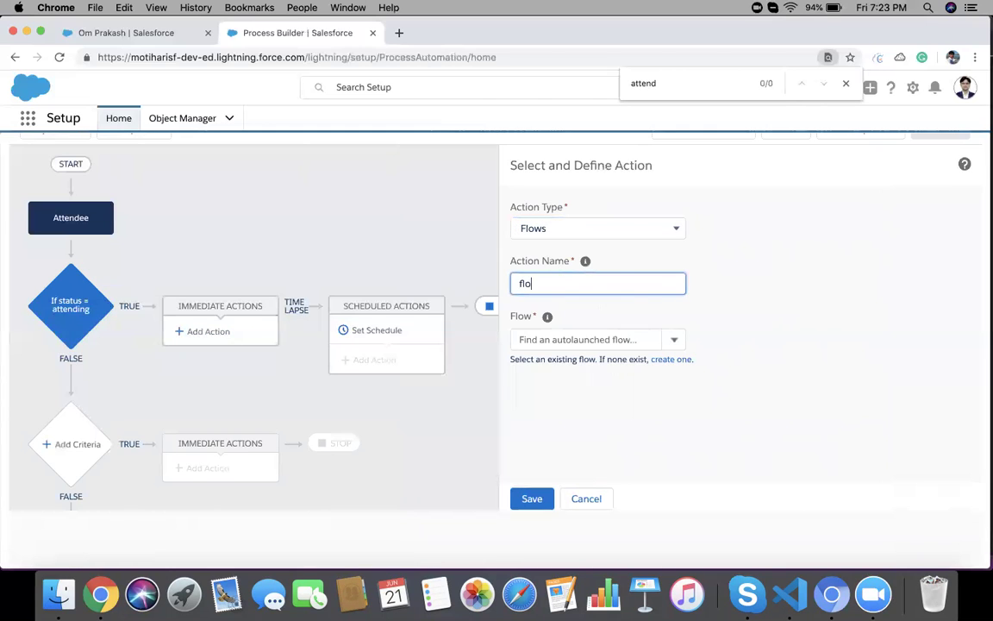
{"action": "type", "text": "w"}
{"action": "key", "text": "Tab"}
- Choose the update attendees and create account flow for the action
{"action": "scroll", "coordinate": [634, 333], "scroll_direction": "up", "scroll_amount": 2}
{"action": "left_click", "coordinate": [640, 400]}
{"action": "type", "text": "att"}
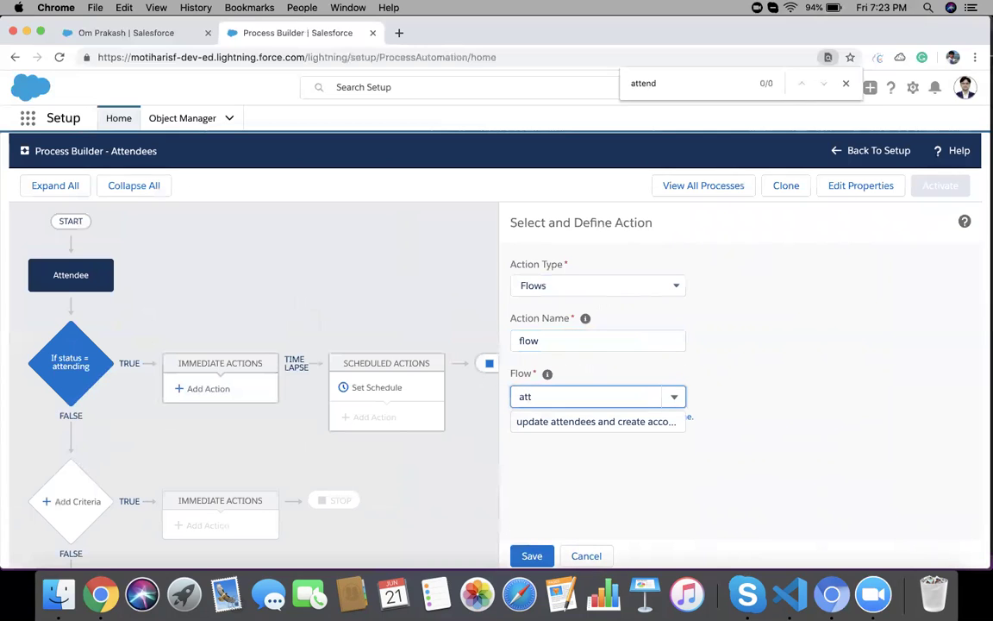
{"action": "left_click", "coordinate": [565, 423]}
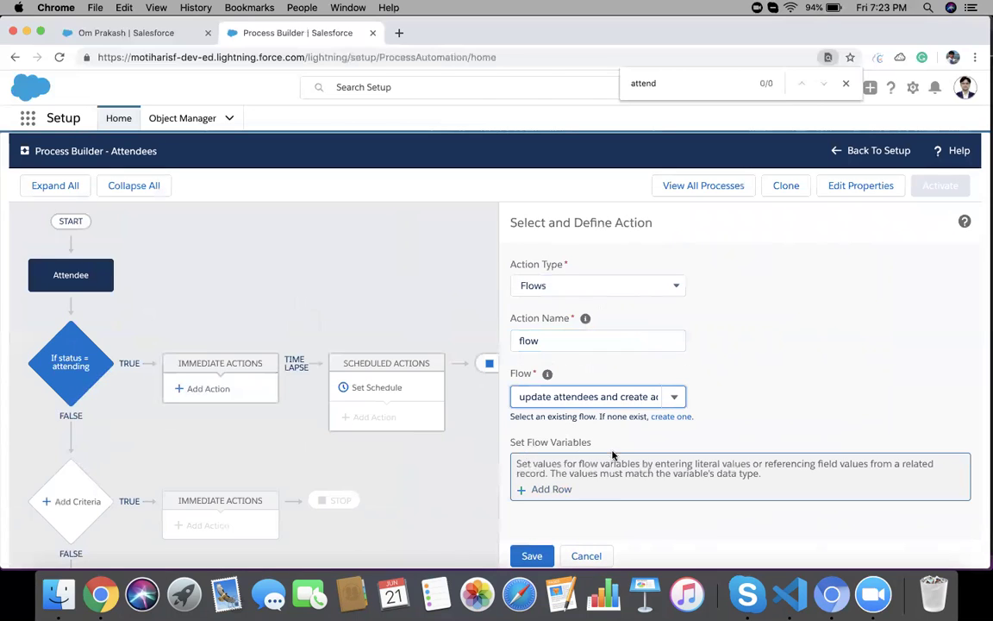
- Set the flow variable varAttendee to the Attendee__c record that started the process, and save the action
{"action": "left_click", "coordinate": [589, 484]}
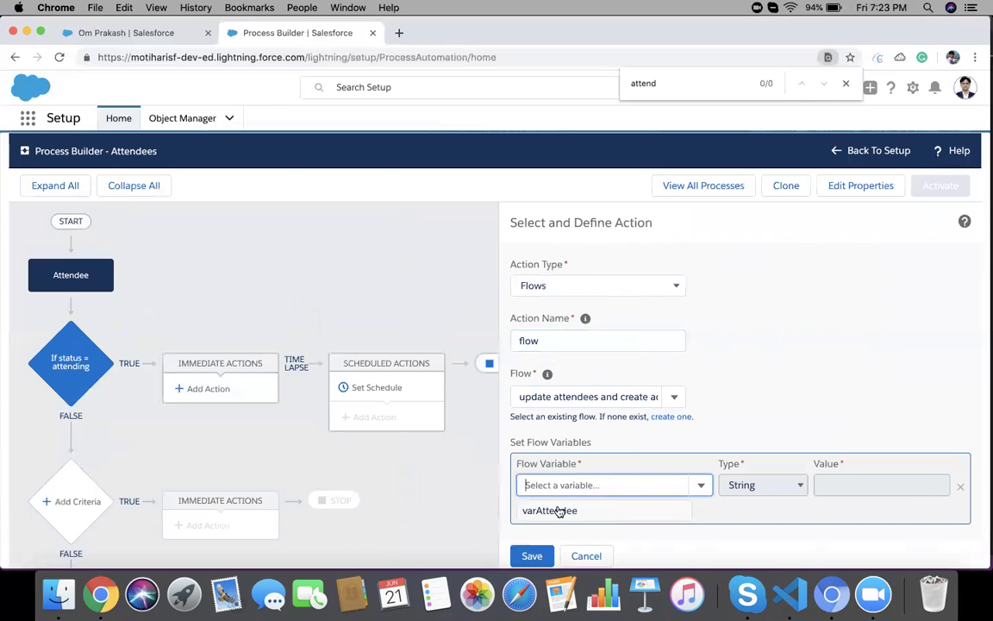
{"action": "left_click", "coordinate": [558, 510]}
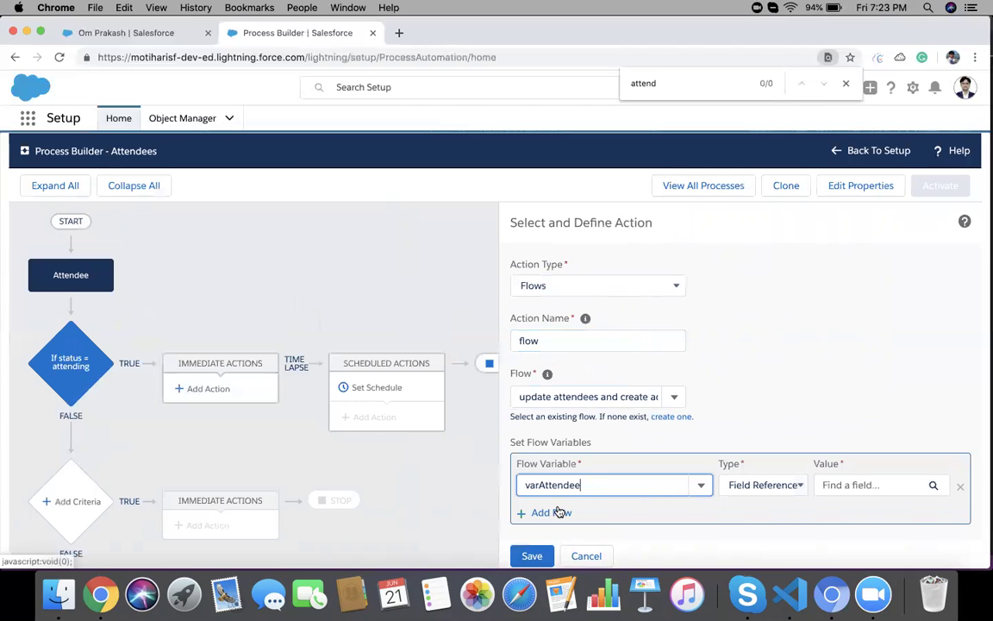
{"action": "left_click", "coordinate": [860, 482]}
{"action": "left_click", "coordinate": [343, 308]}
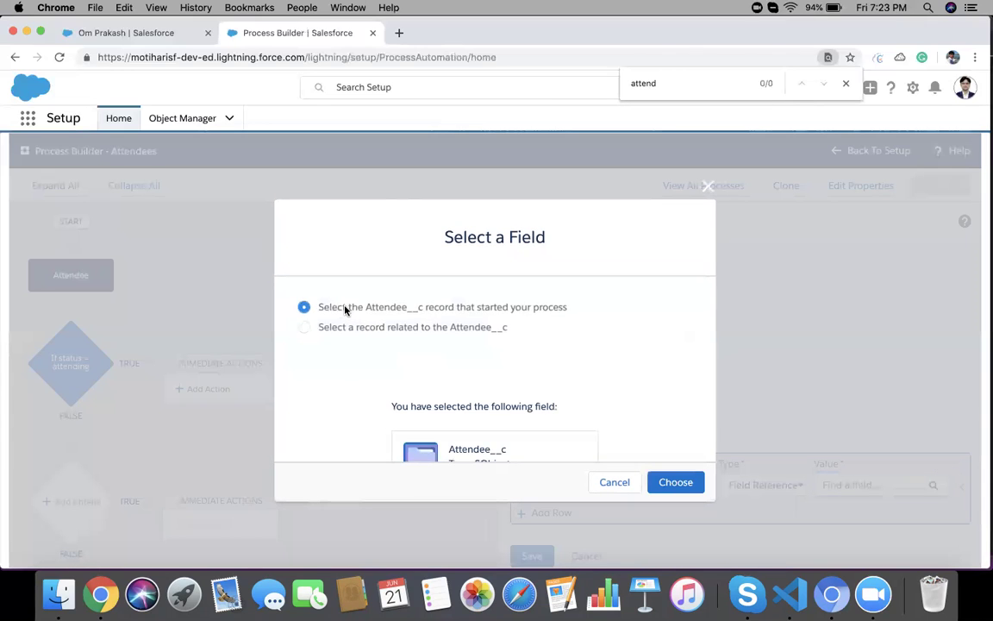
{"action": "left_click_drag", "start_coordinate": [345, 310], "coordinate": [535, 322]}
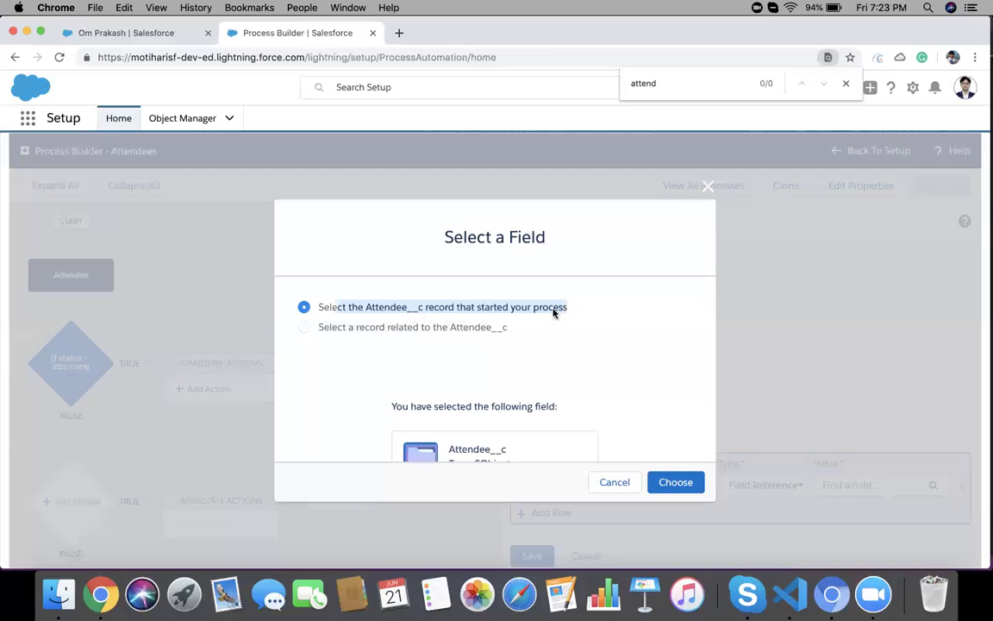
{"action": "left_click", "coordinate": [676, 482]}
{"action": "scroll", "coordinate": [741, 448], "scroll_direction": "down", "scroll_amount": 1}
{"action": "left_click", "coordinate": [532, 555]}
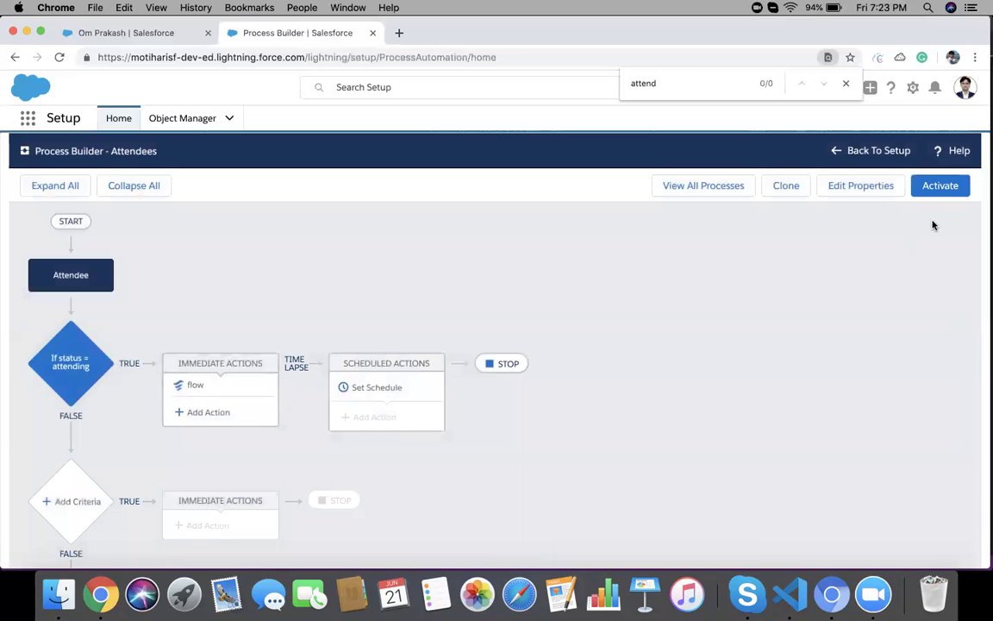
- Activate the Attendees process and close the browser's find bar
{"action": "left_click", "coordinate": [938, 187]}
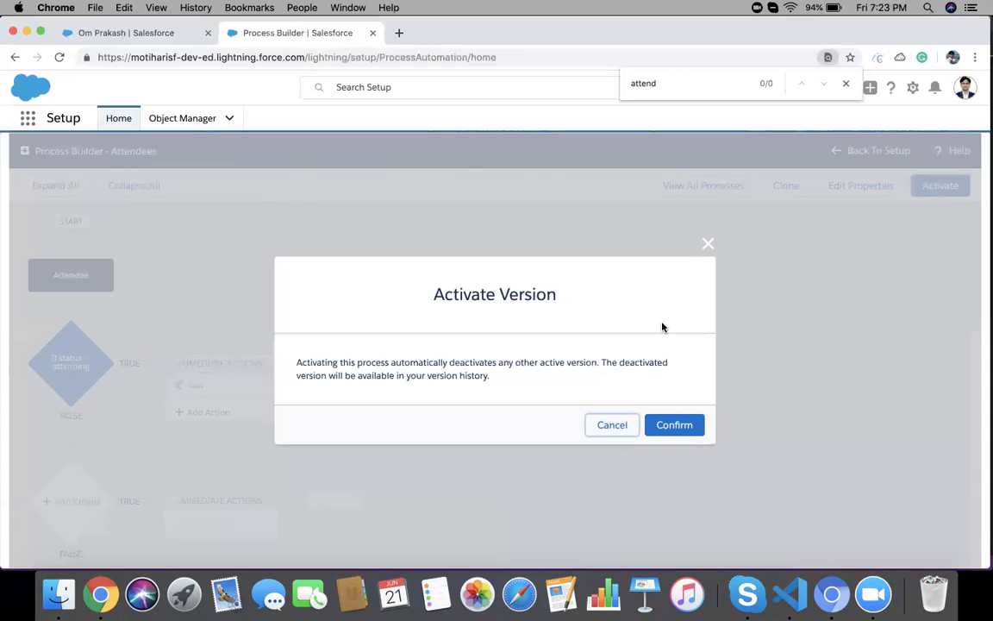
{"action": "left_click", "coordinate": [672, 424]}
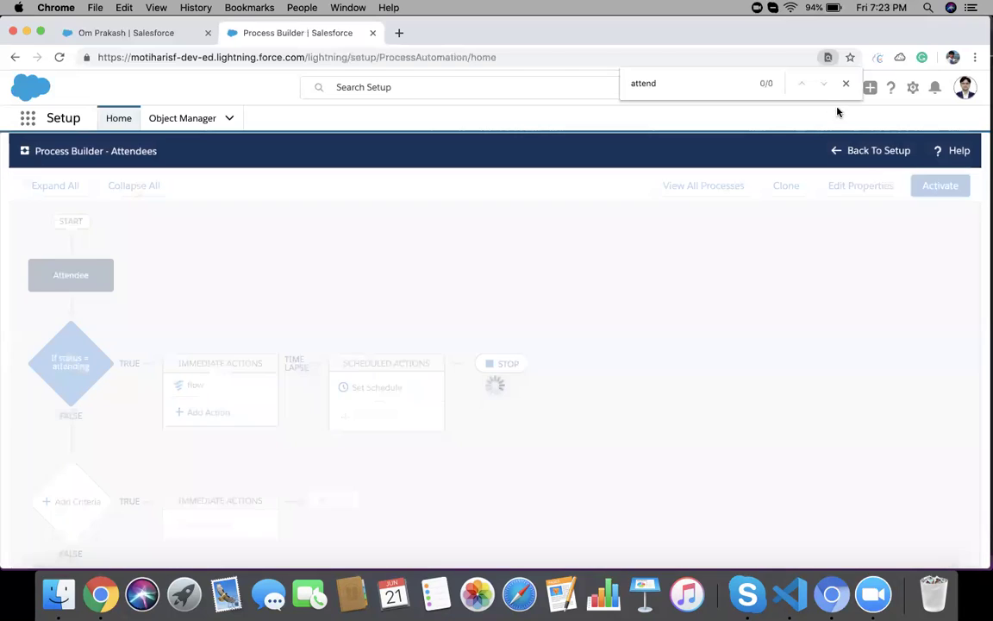
{"action": "left_click", "coordinate": [846, 87]}
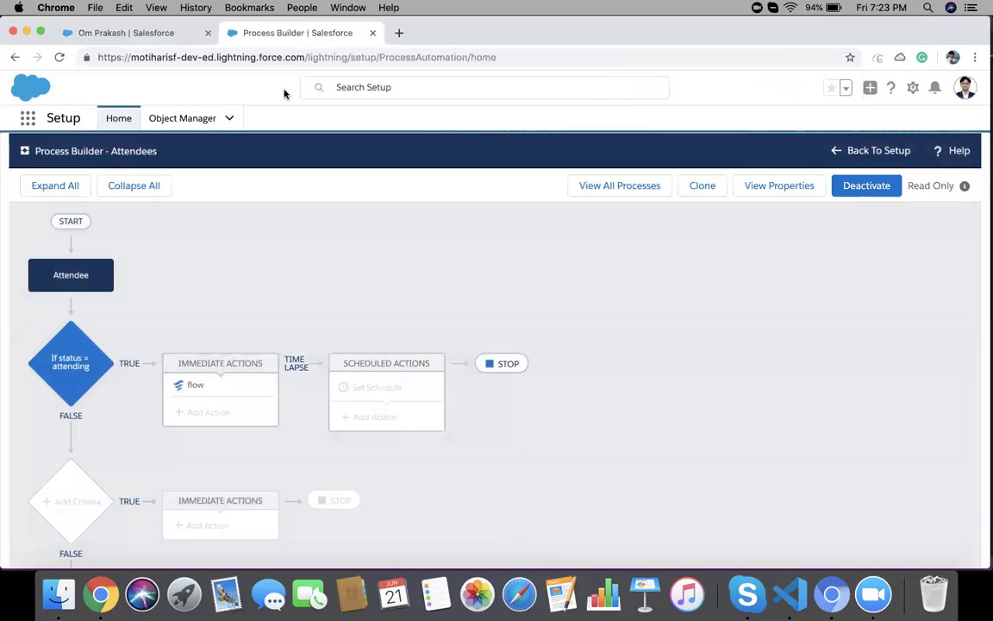
- Return to the open attendee record, set its Attendee Status to Attending, and save
{"action": "left_click", "coordinate": [169, 35]}
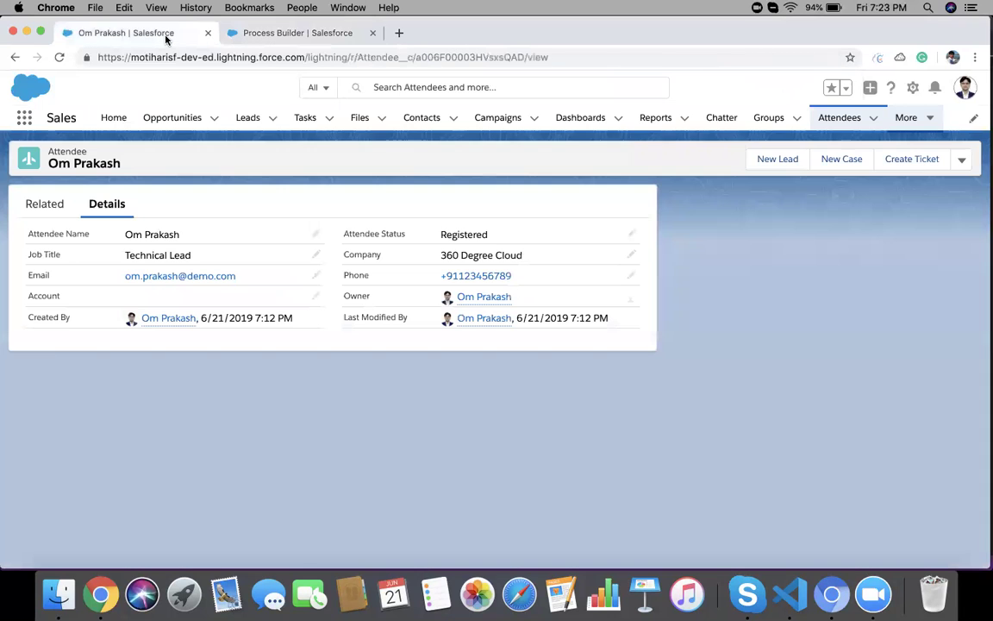
{"action": "left_click", "coordinate": [628, 234]}
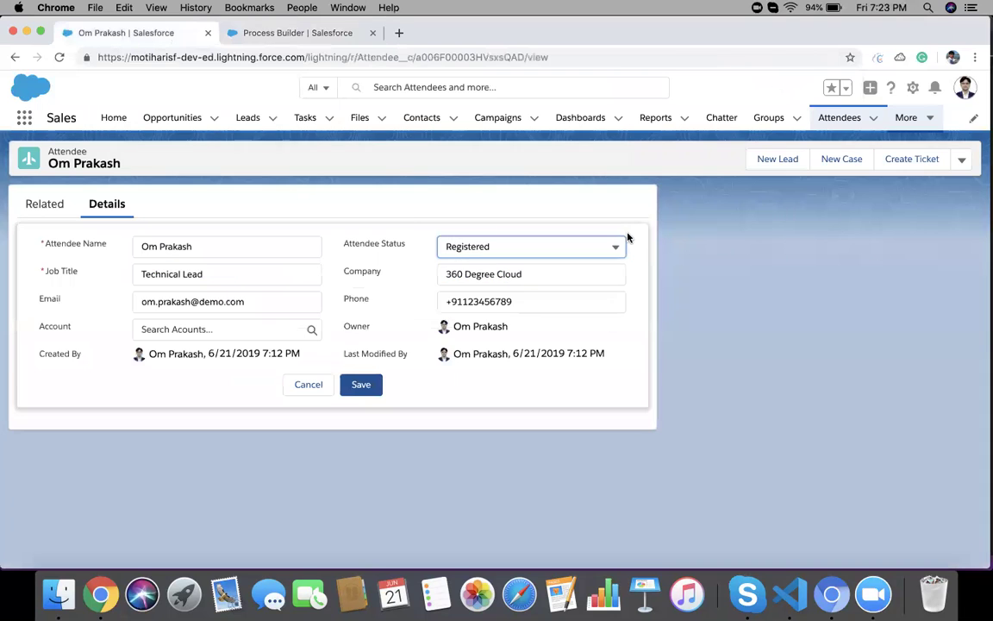
{"action": "left_click", "coordinate": [561, 247]}
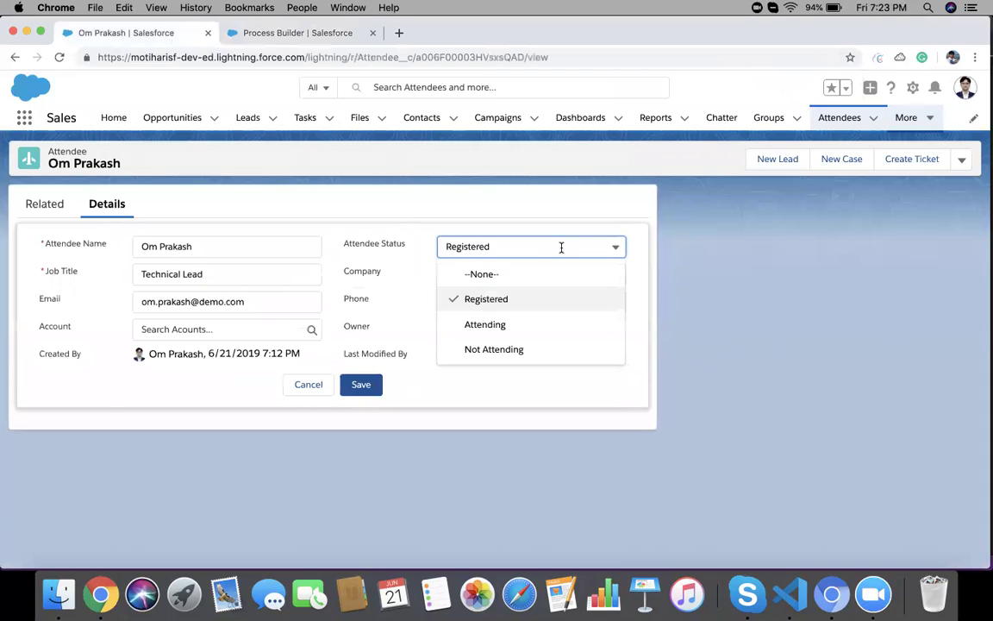
{"action": "left_click", "coordinate": [488, 324]}
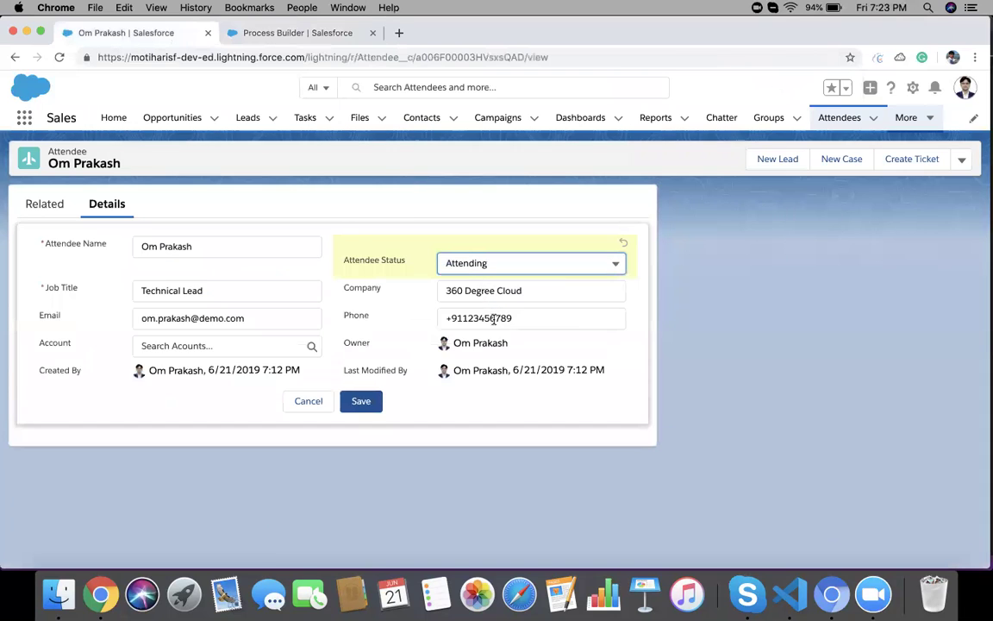
{"action": "left_click", "coordinate": [361, 401]}
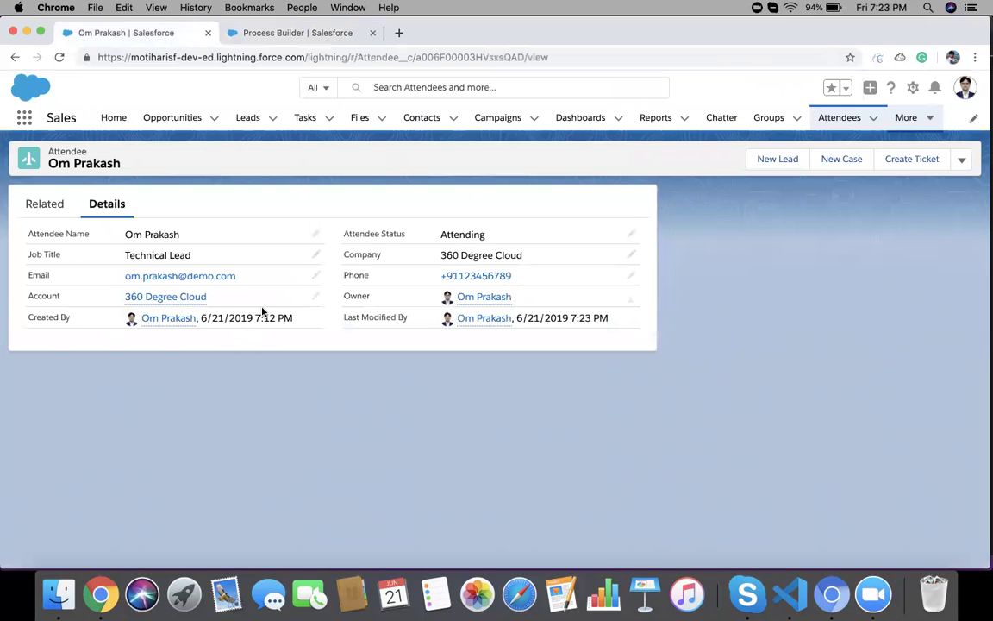
- Compare the attendee's Account with its Company, and open the linked account in a new browser tab
{"action": "left_click_drag", "start_coordinate": [145, 296], "coordinate": [123, 298]}
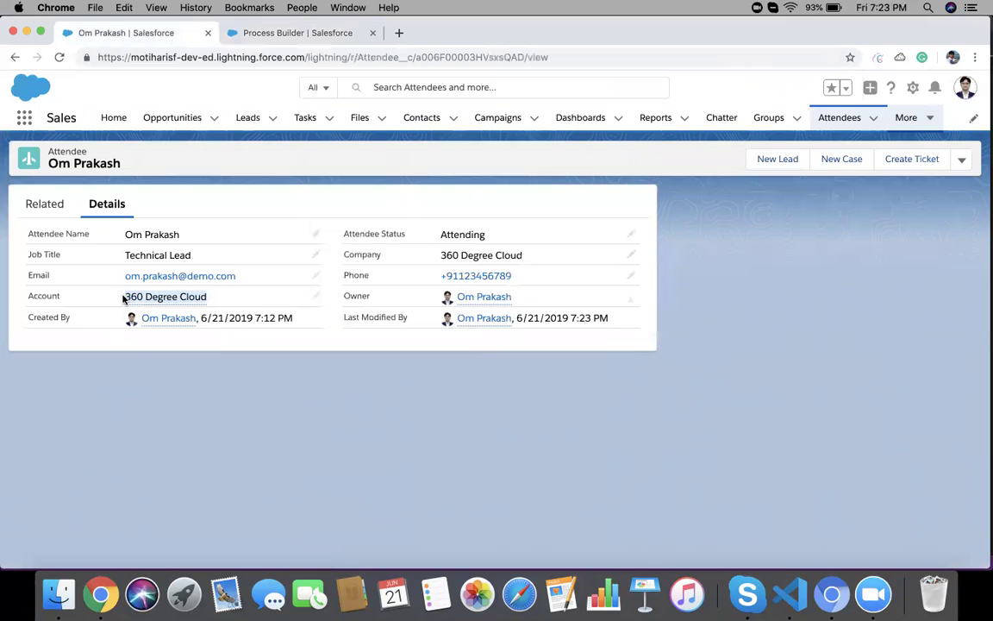
{"action": "left_click_drag", "start_coordinate": [431, 254], "coordinate": [545, 255]}
{"action": "left_click", "coordinate": [361, 393]}
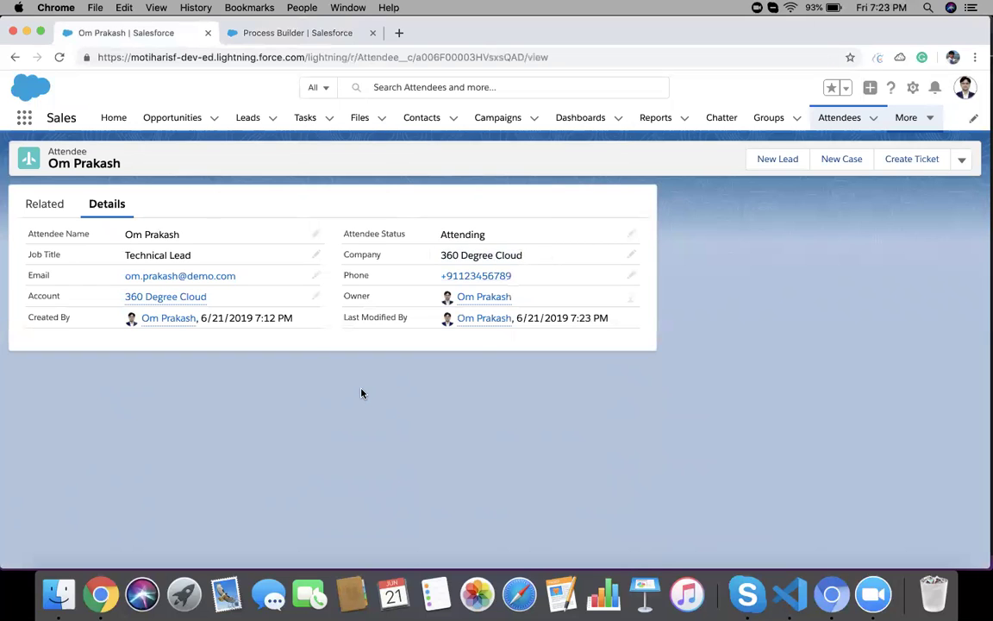
{"action": "right_click", "coordinate": [205, 296]}
{"action": "left_click", "coordinate": [208, 304]}
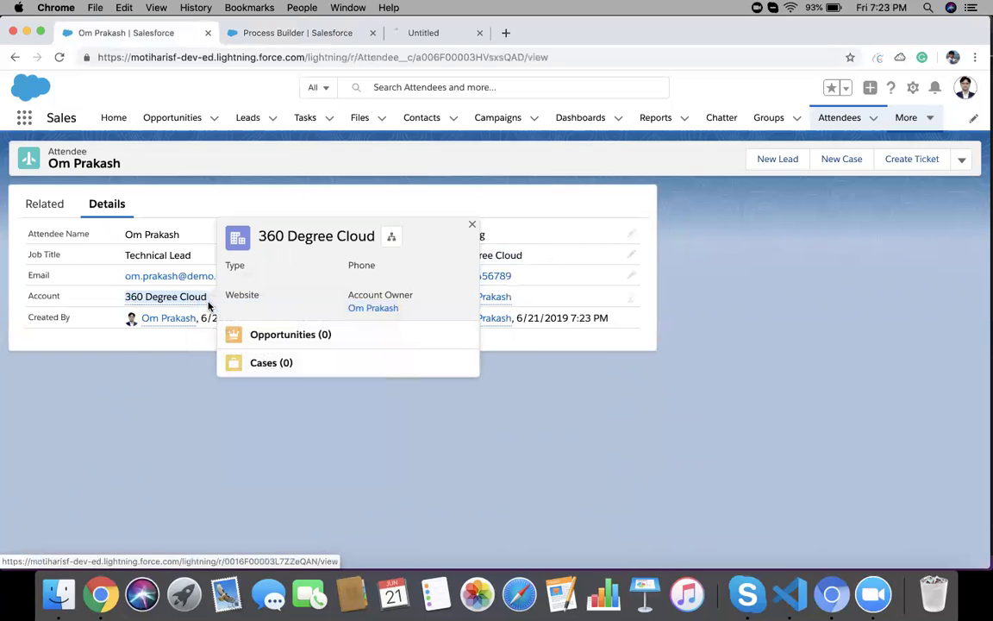
- Compare the name and title of the contact listed on the 360 Degree Cloud account with the attendee record's job title and email
{"action": "left_click", "coordinate": [449, 38]}
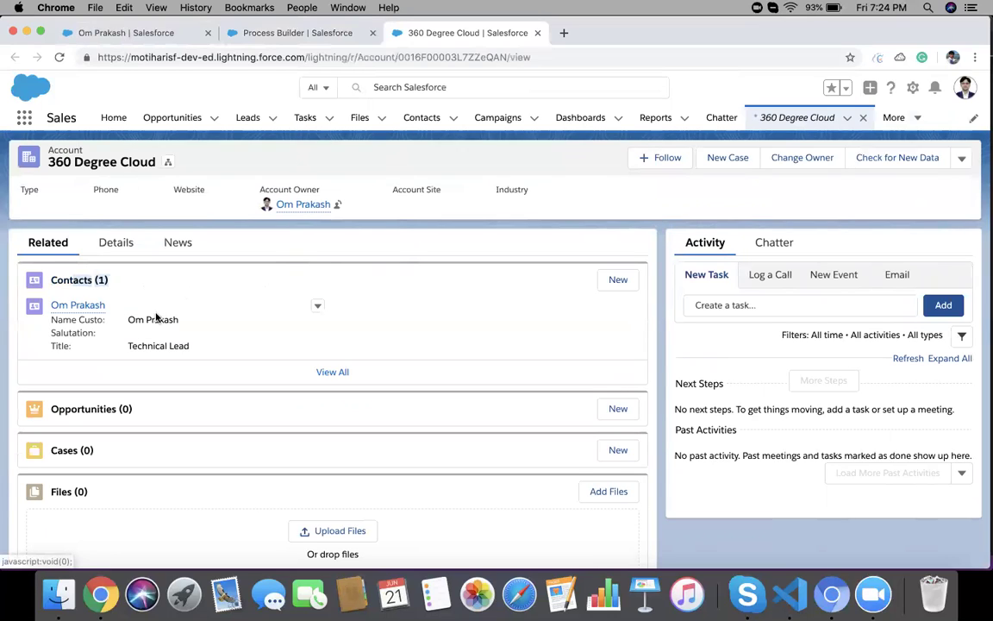
{"action": "left_click_drag", "start_coordinate": [127, 319], "coordinate": [182, 324]}
{"action": "left_click_drag", "start_coordinate": [121, 345], "coordinate": [185, 346]}
{"action": "left_click", "coordinate": [171, 32]}
{"action": "left_click_drag", "start_coordinate": [125, 259], "coordinate": [189, 256]}
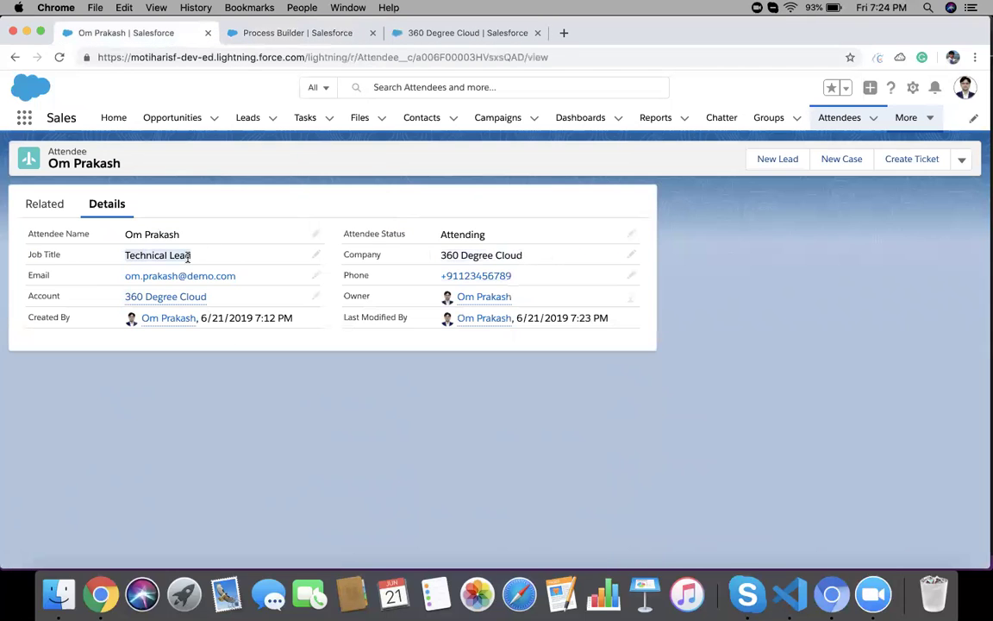
{"action": "left_click_drag", "start_coordinate": [125, 275], "coordinate": [234, 277]}
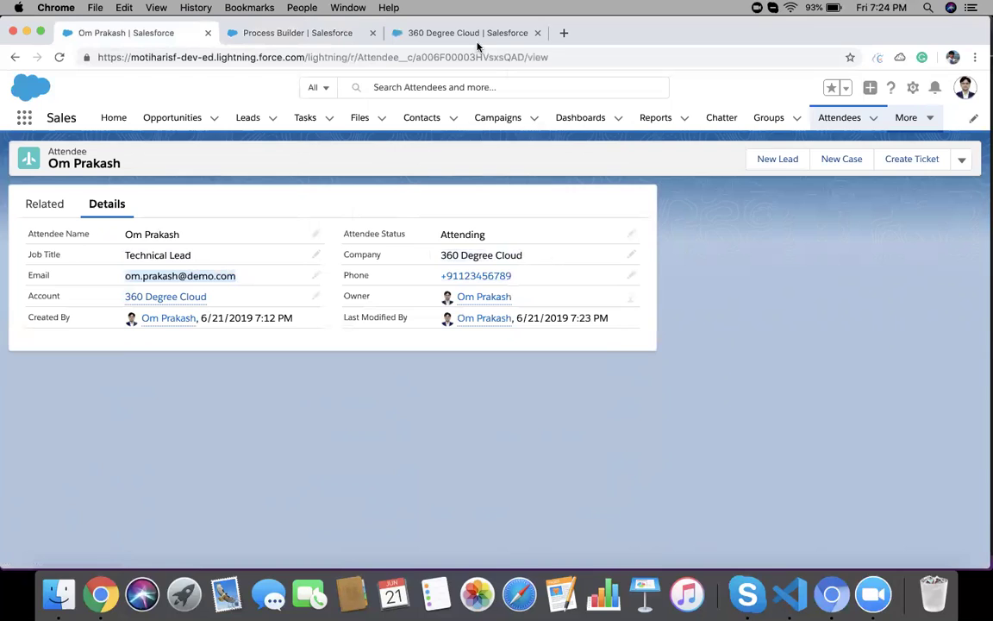
- Open the contact related to the 360 Degree Cloud account and examine its detail fields
{"action": "left_click", "coordinate": [450, 34]}
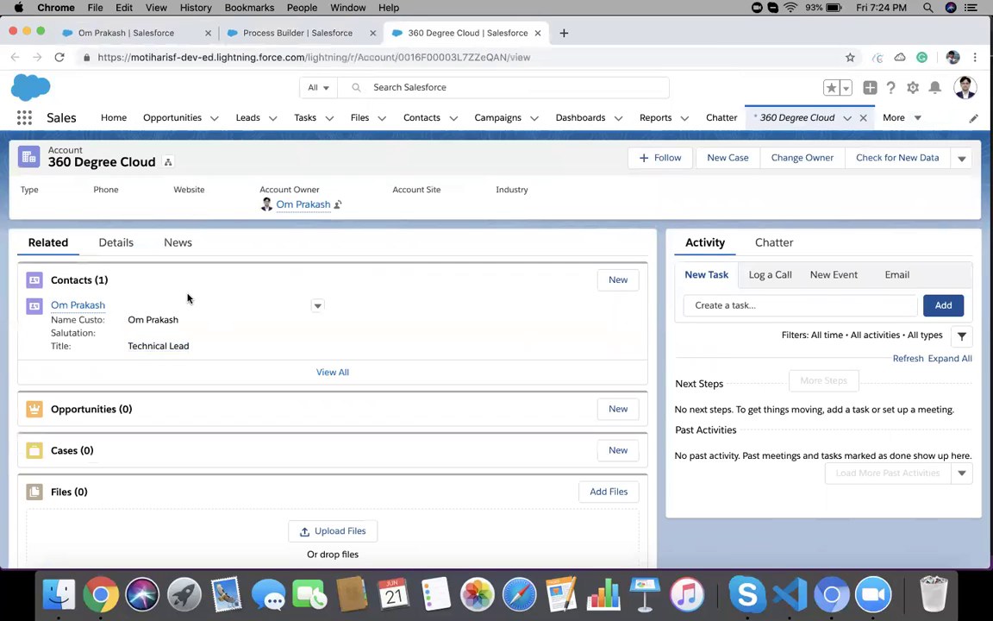
{"action": "left_click", "coordinate": [76, 306]}
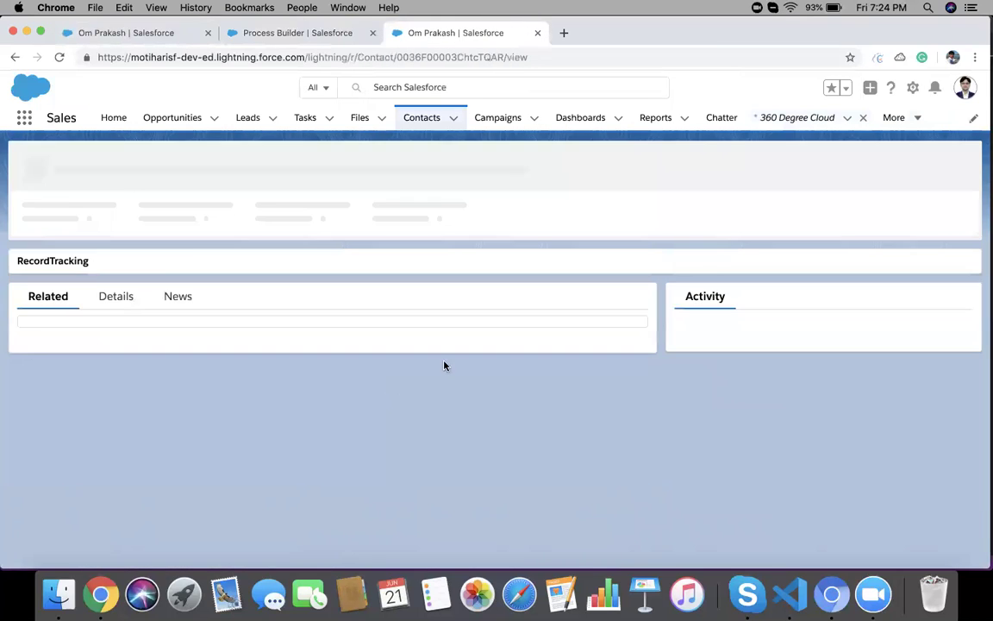
{"action": "left_click", "coordinate": [122, 281]}
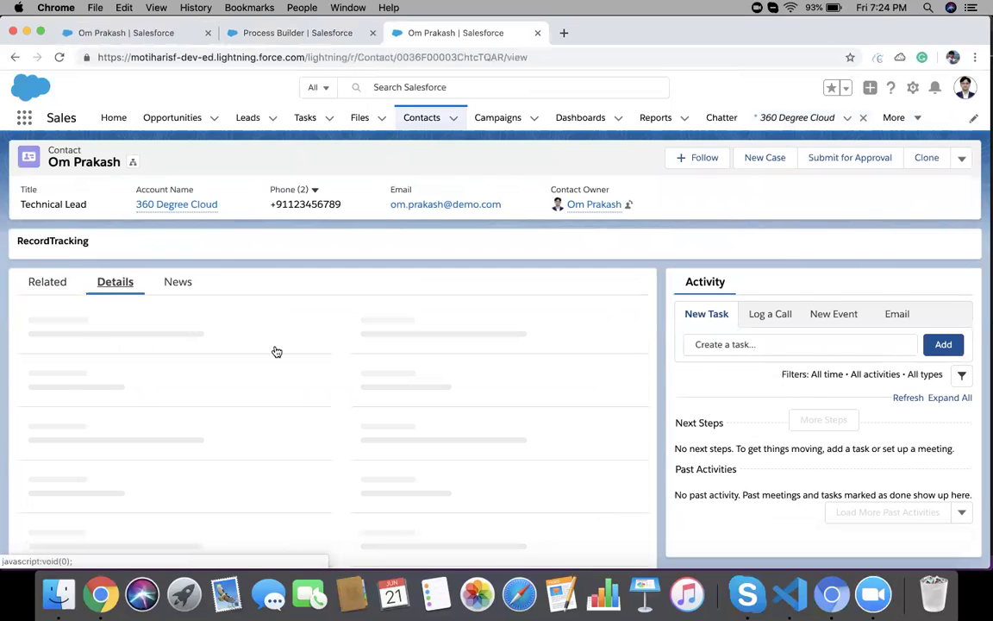
{"action": "scroll", "coordinate": [281, 353], "scroll_direction": "down", "scroll_amount": 1}
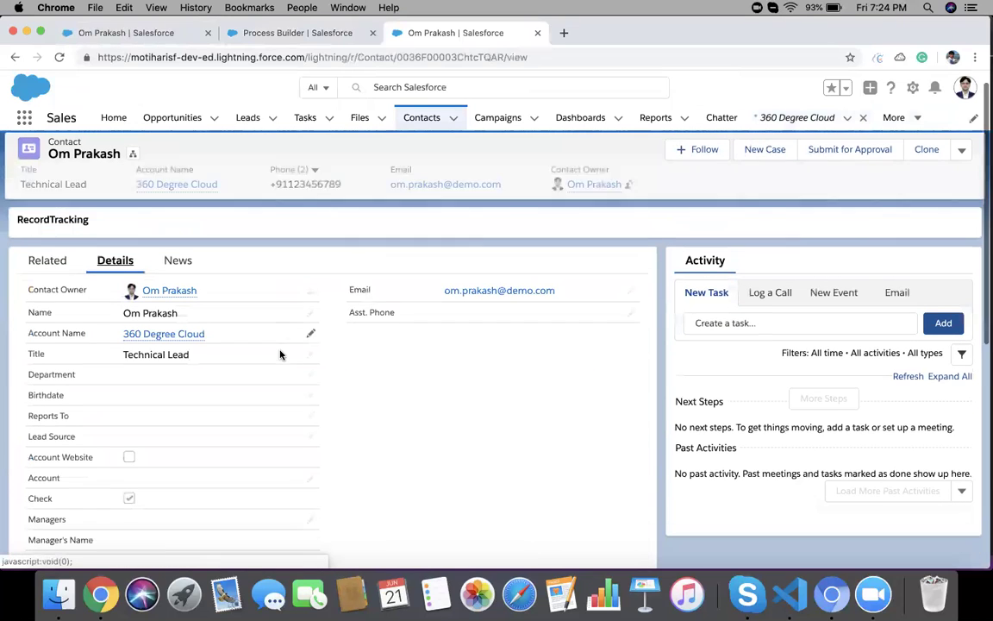
{"action": "scroll", "coordinate": [284, 306], "scroll_direction": "up", "scroll_amount": 1}
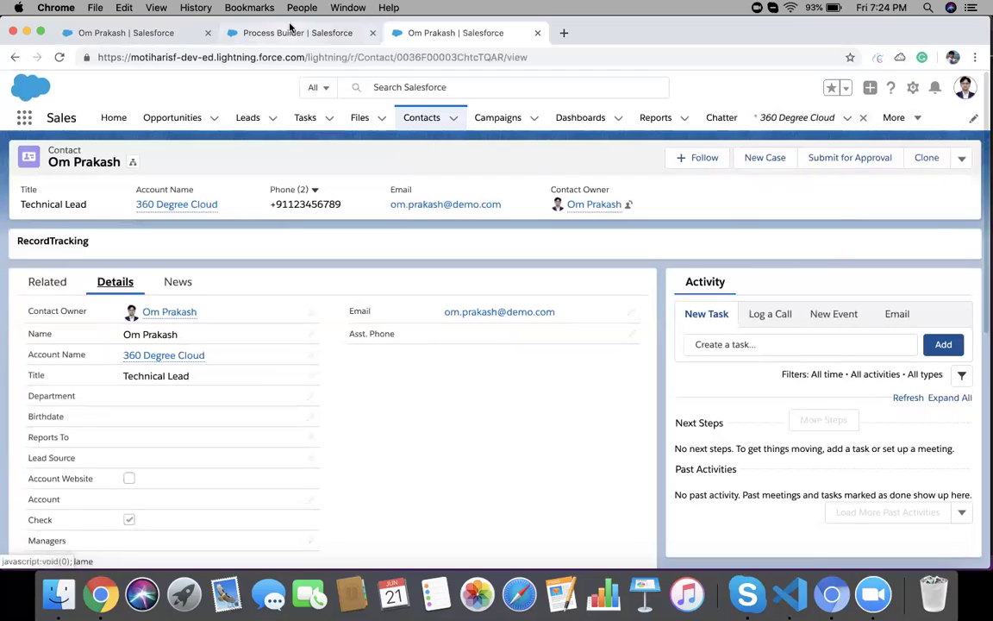
{"action": "left_click", "coordinate": [266, 33]}
{"action": "left_click", "coordinate": [138, 33]}
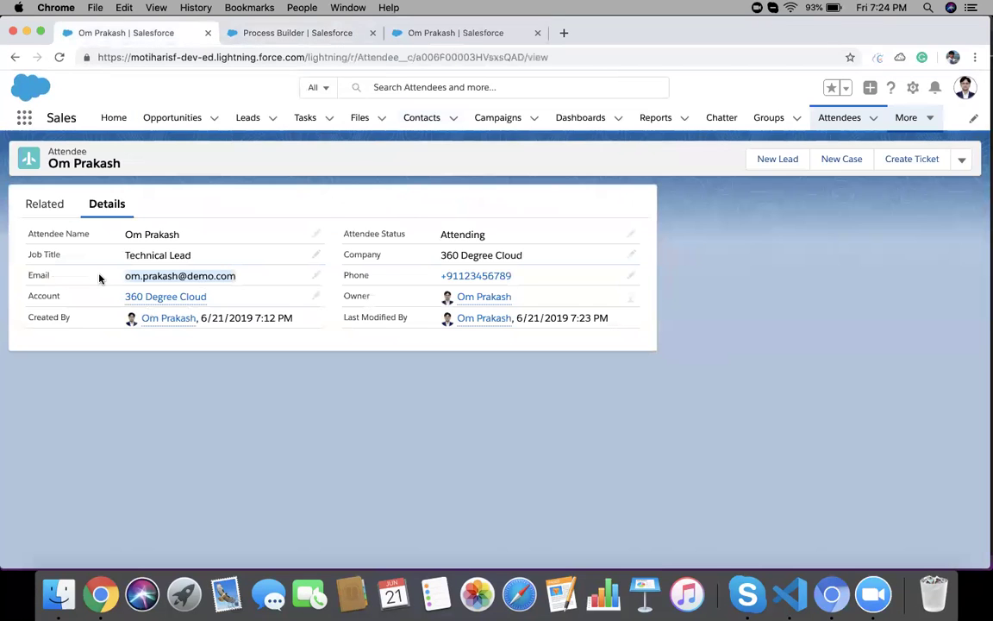
{"action": "left_click", "coordinate": [302, 34]}
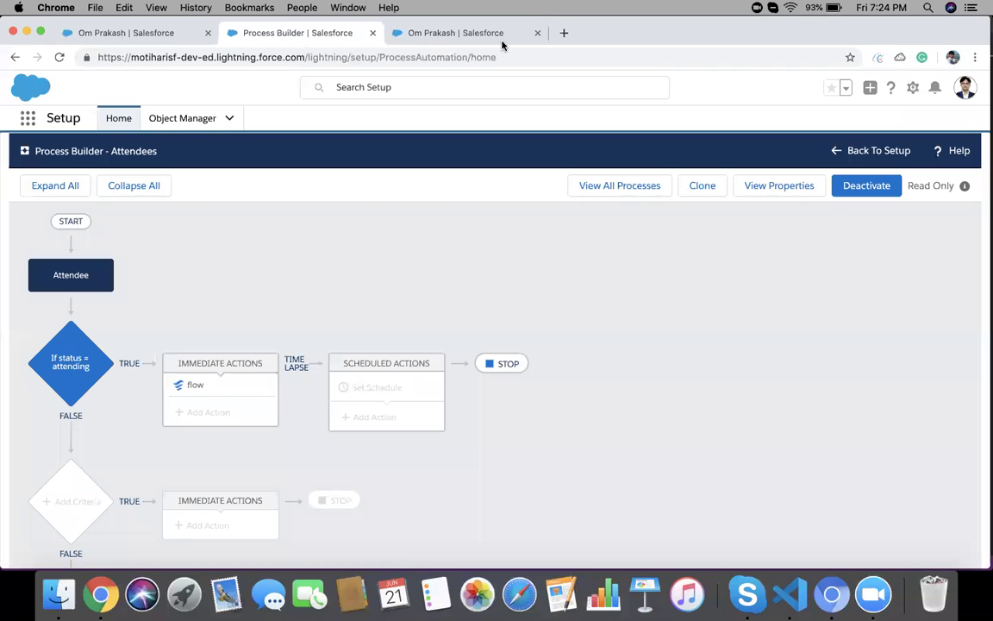
{"action": "left_click", "coordinate": [477, 34]}
{"action": "left_click", "coordinate": [134, 34]}
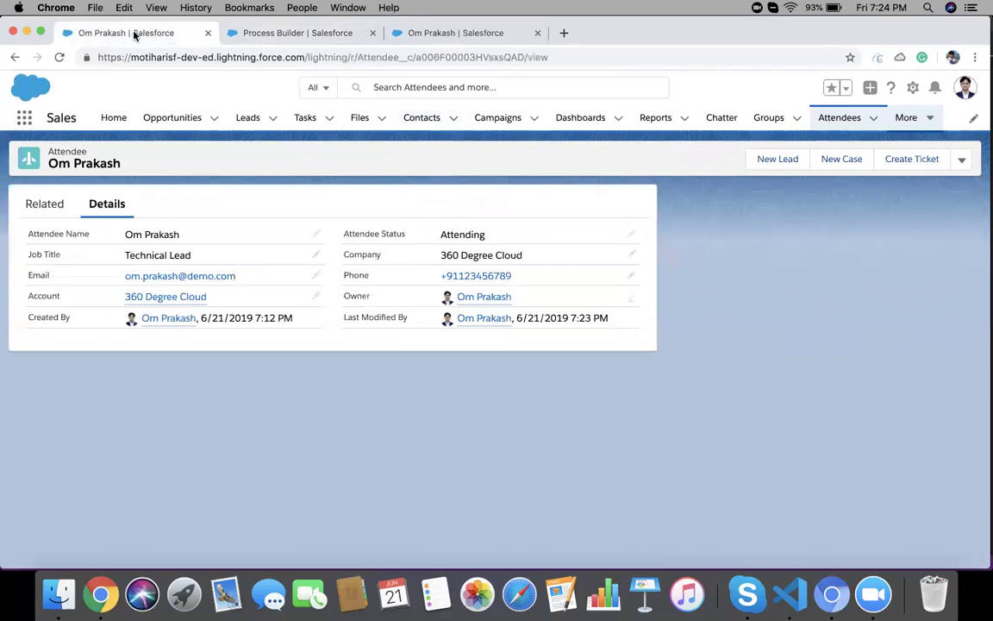
{"action": "left_click", "coordinate": [476, 595]}
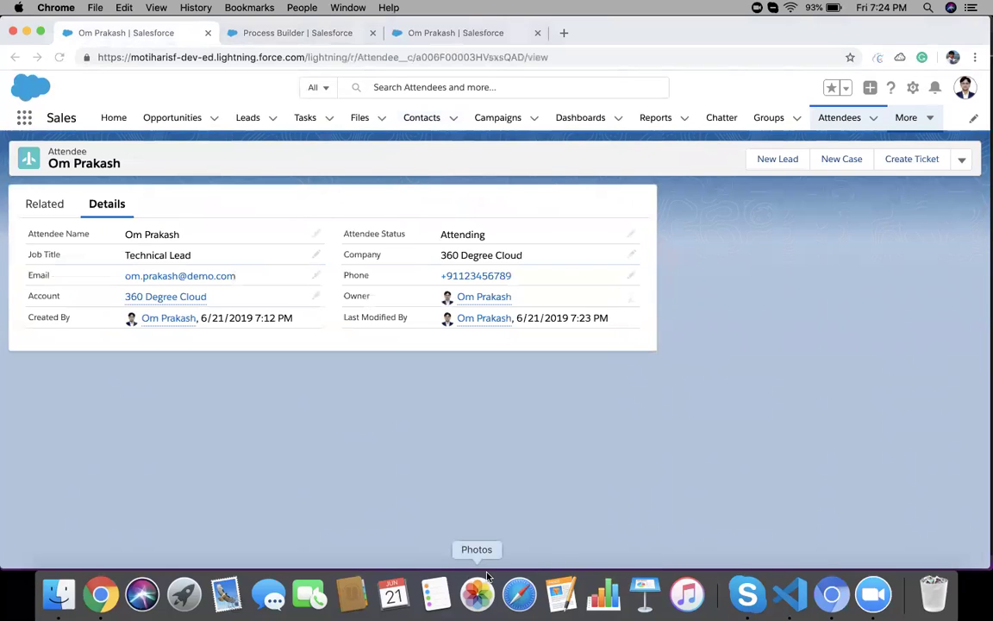